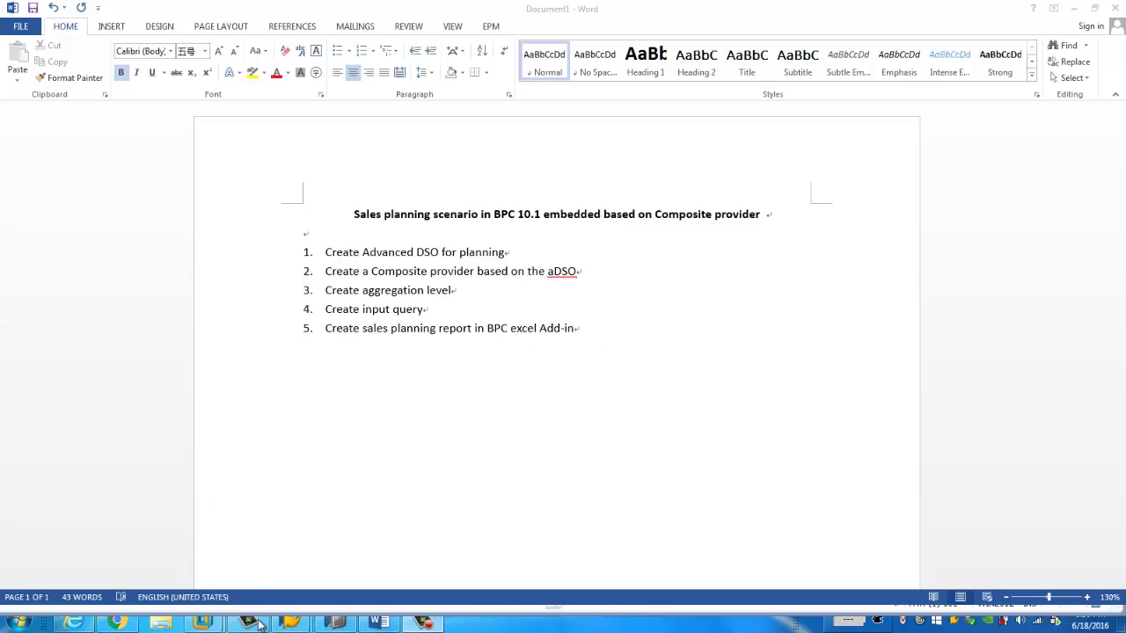
Step: Switch to SAP GUI, examine the System Status details, and close the status dialog
mouse_move(293, 620)
left_click(354, 549)
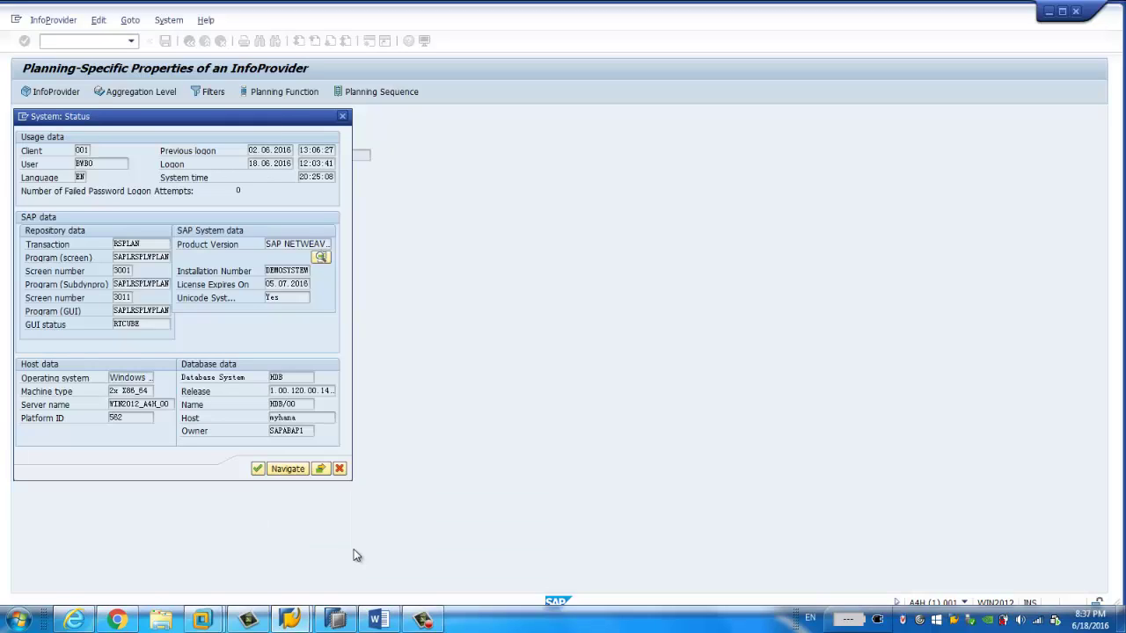
left_click_drag(272, 107, 800, 155)
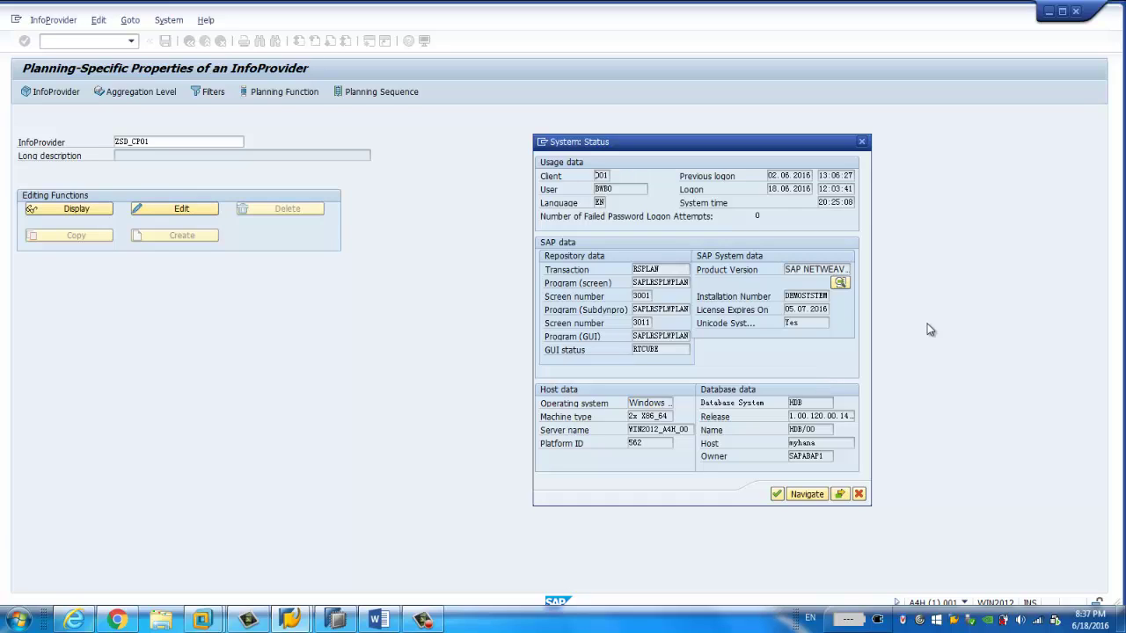
left_click(860, 493)
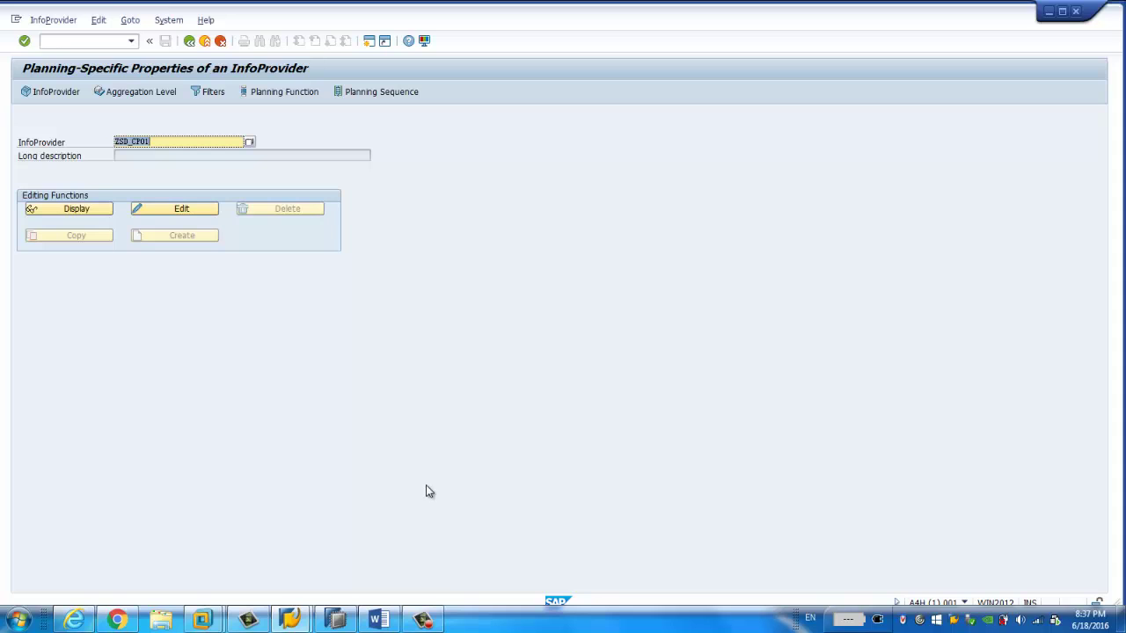
Step: In SAP HANA Studio, check the creation option for an advanced DataStore Object and examine the fields of Sales Planning (ZAD_O01)
left_click(335, 620)
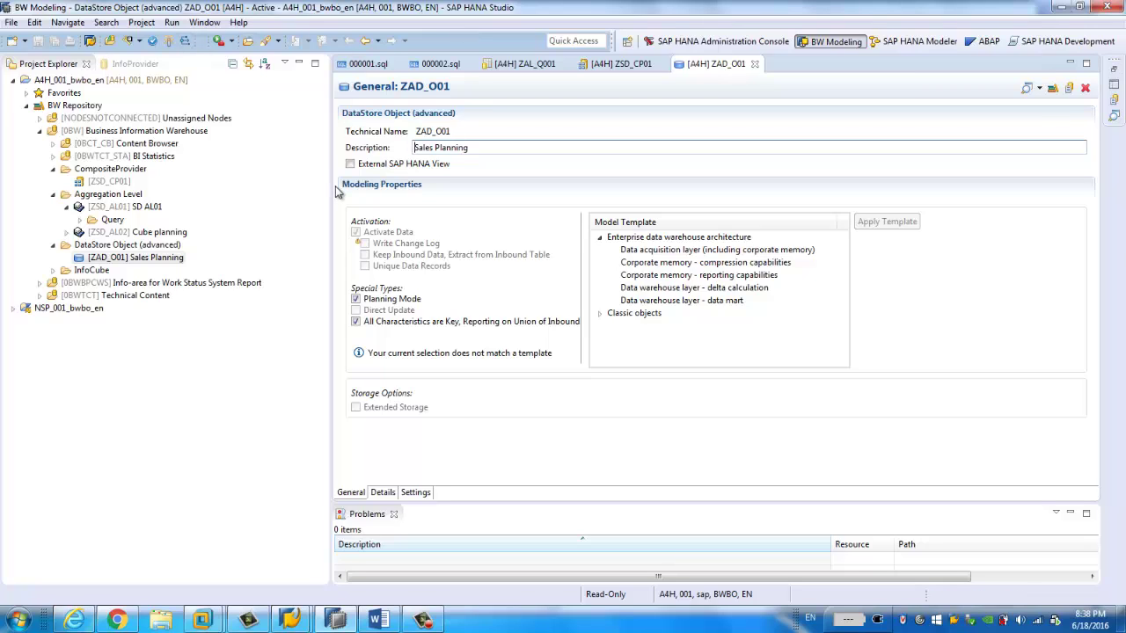
left_click(132, 247)
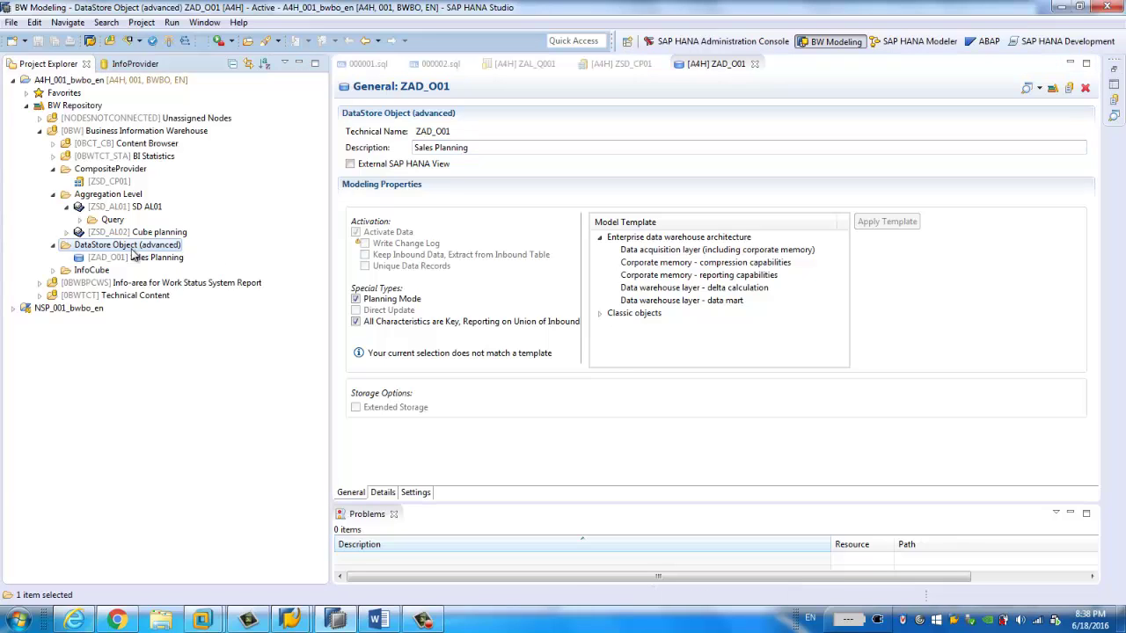
right_click(132, 250)
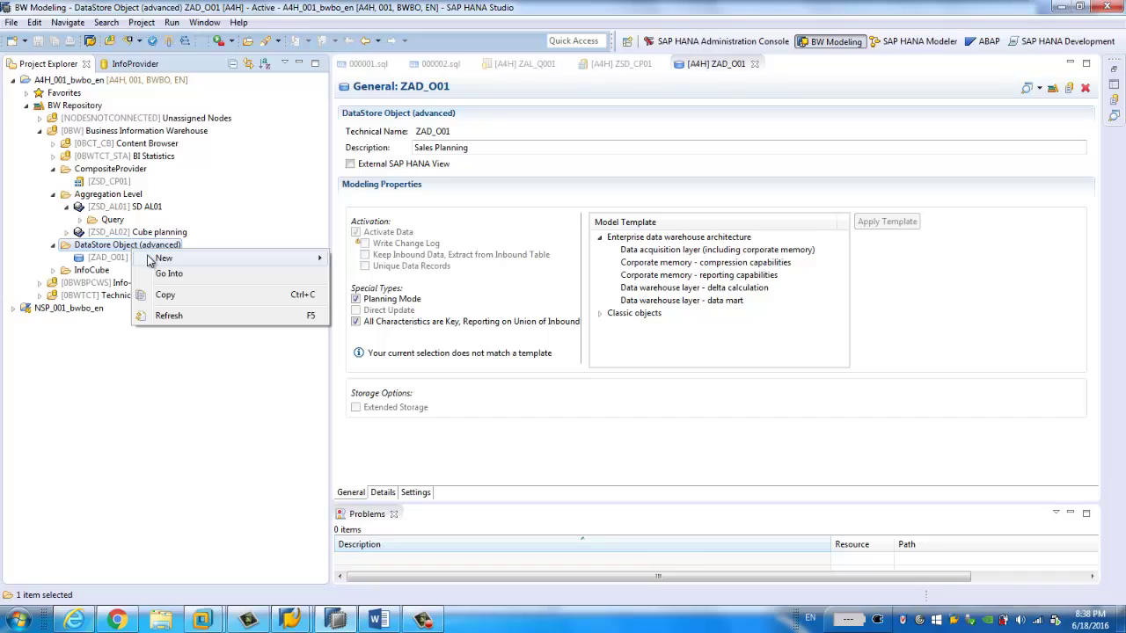
mouse_move(155, 261)
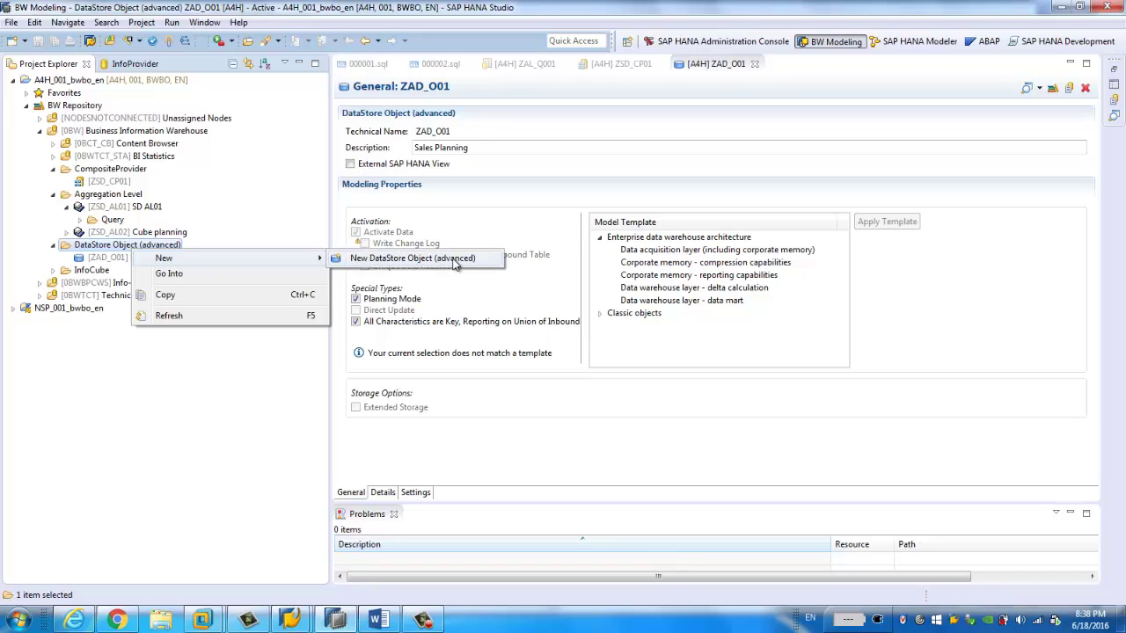
left_click(252, 387)
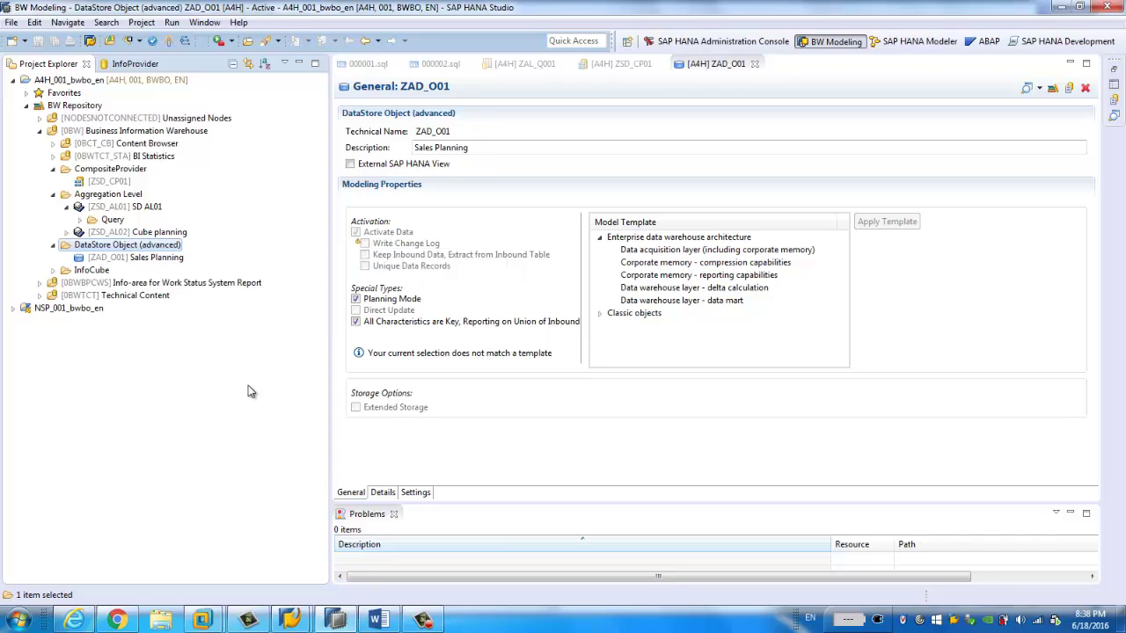
left_click(161, 261)
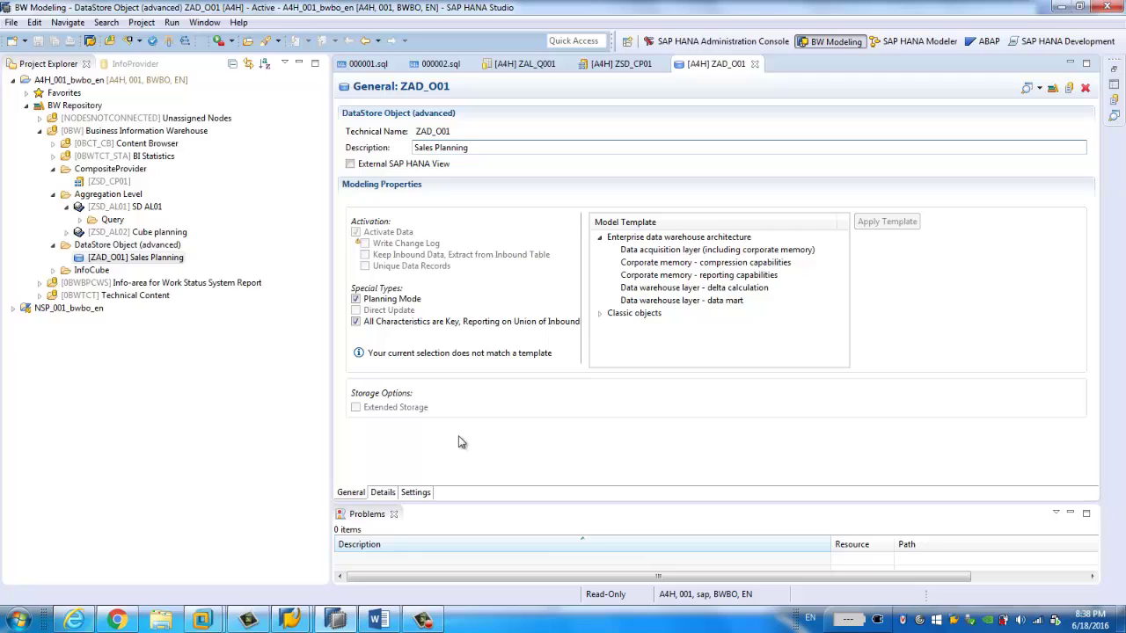
left_click(383, 494)
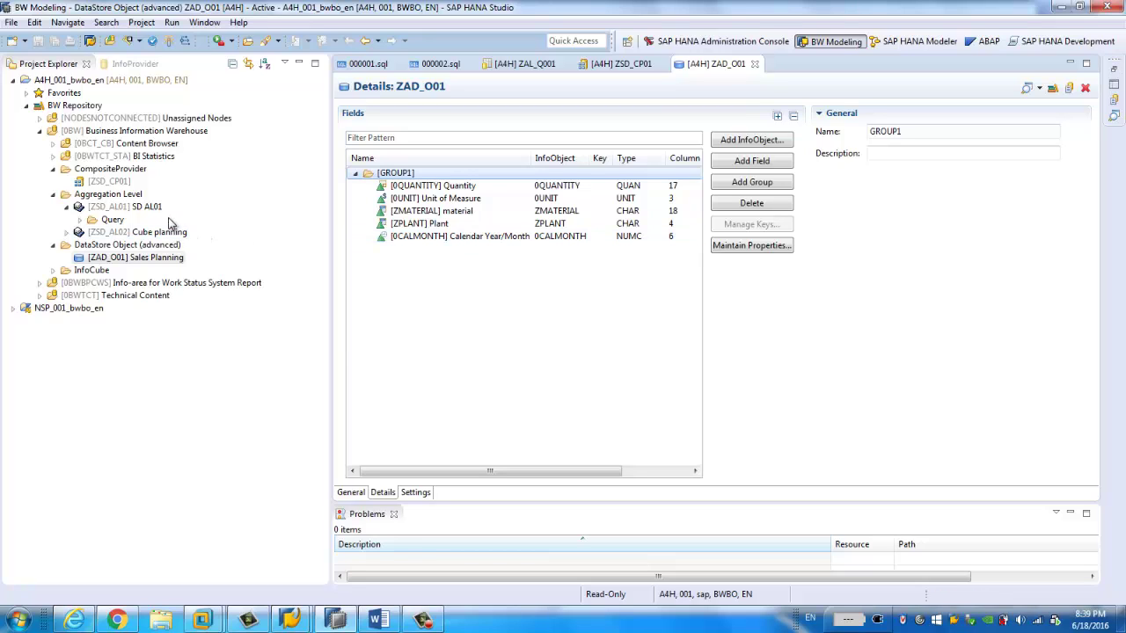
Step: Open CompositeProvider ZSD_CP01 and examine how the source fields of GROUP1 map to the target
double_click(107, 183)
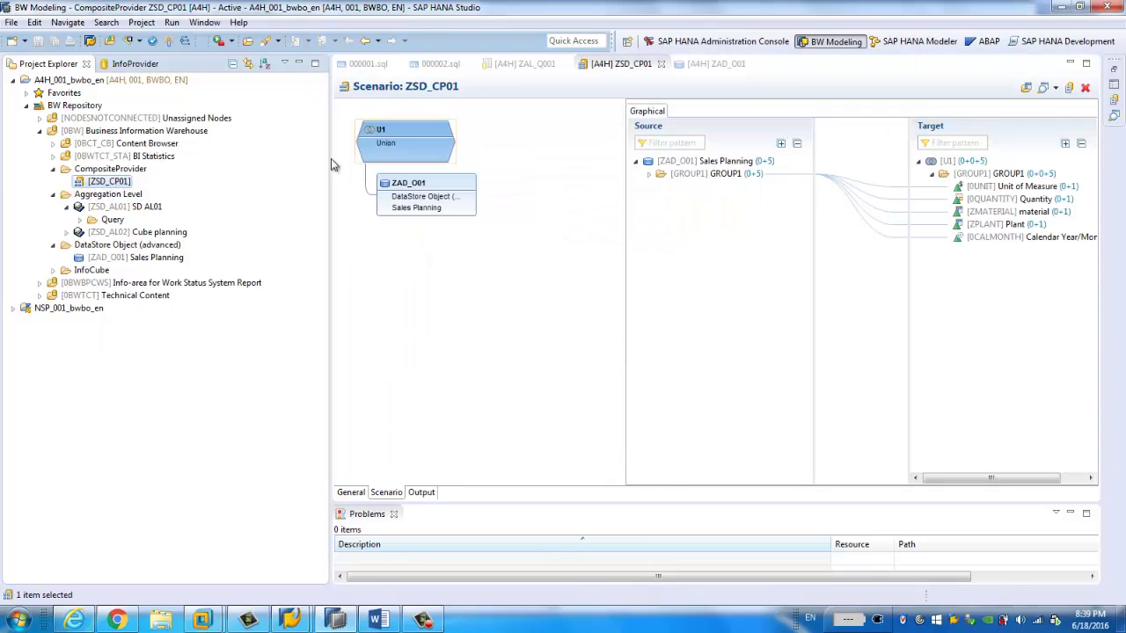
left_click_drag(625, 222, 518, 232)
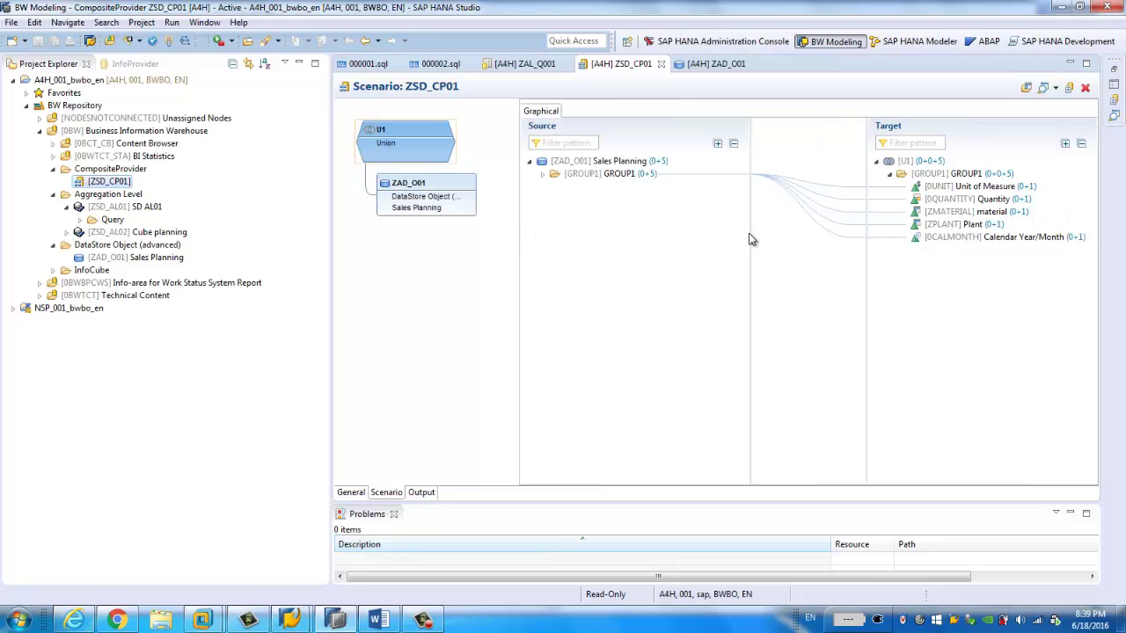
left_click_drag(750, 239, 698, 247)
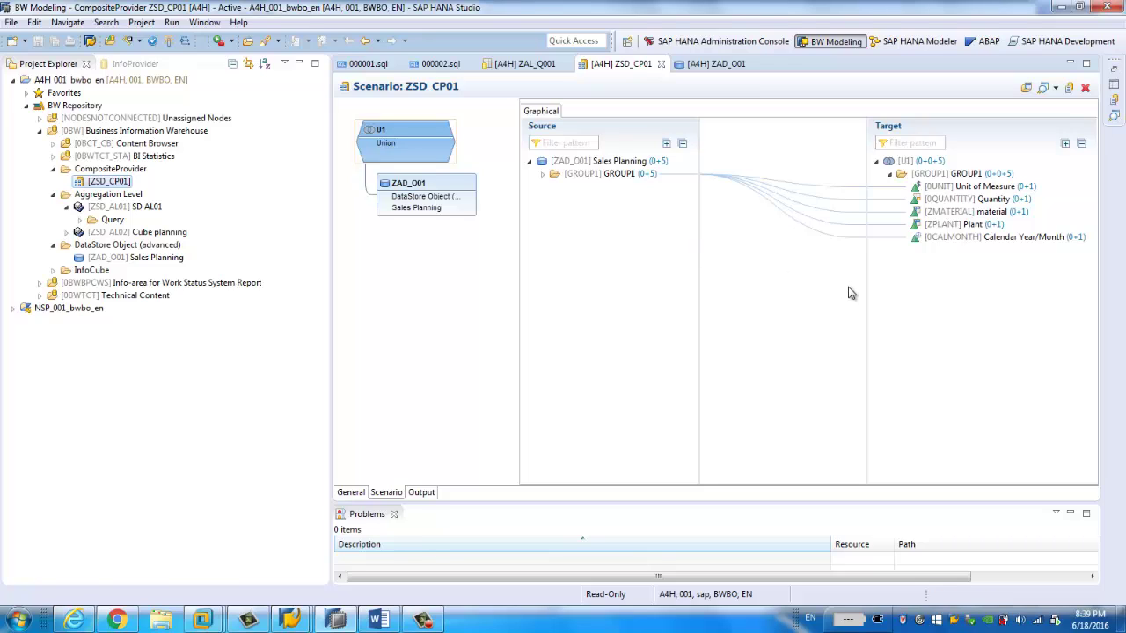
left_click(543, 174)
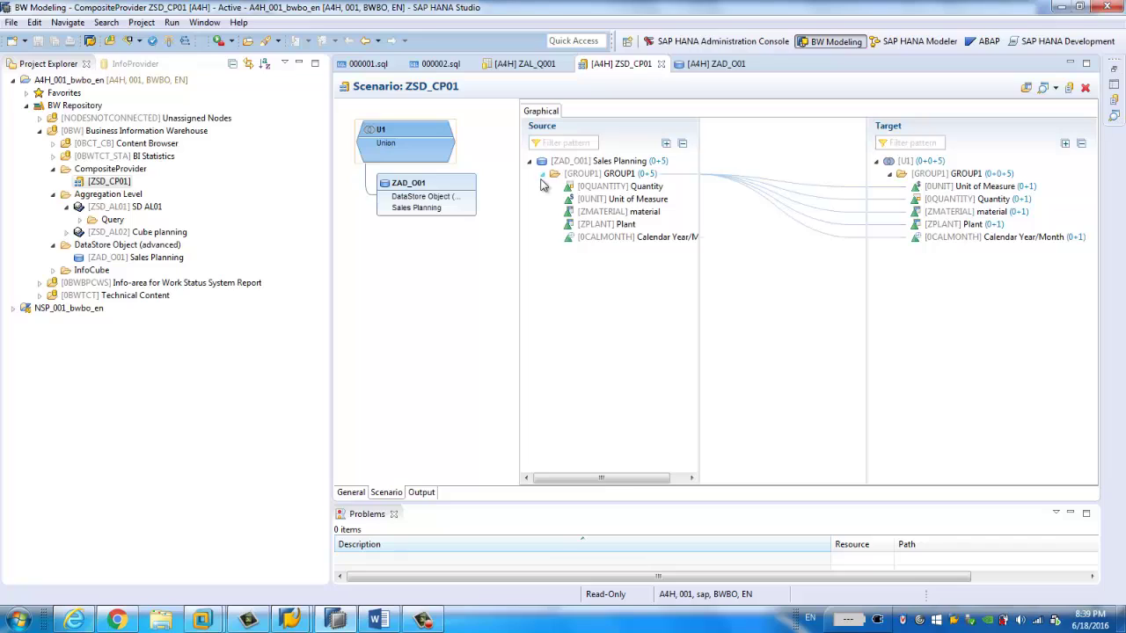
mouse_move(580, 191)
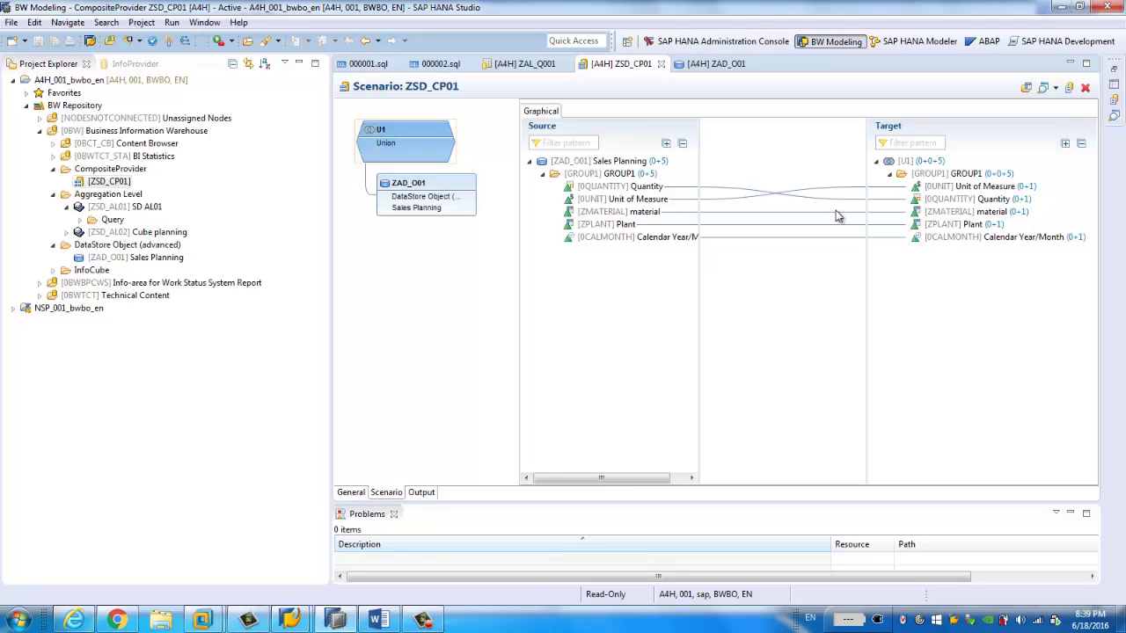
Step: Switch to the Word outline and highlight the "Create aggregation level" item
left_click(378, 620)
left_click_drag(326, 290, 450, 293)
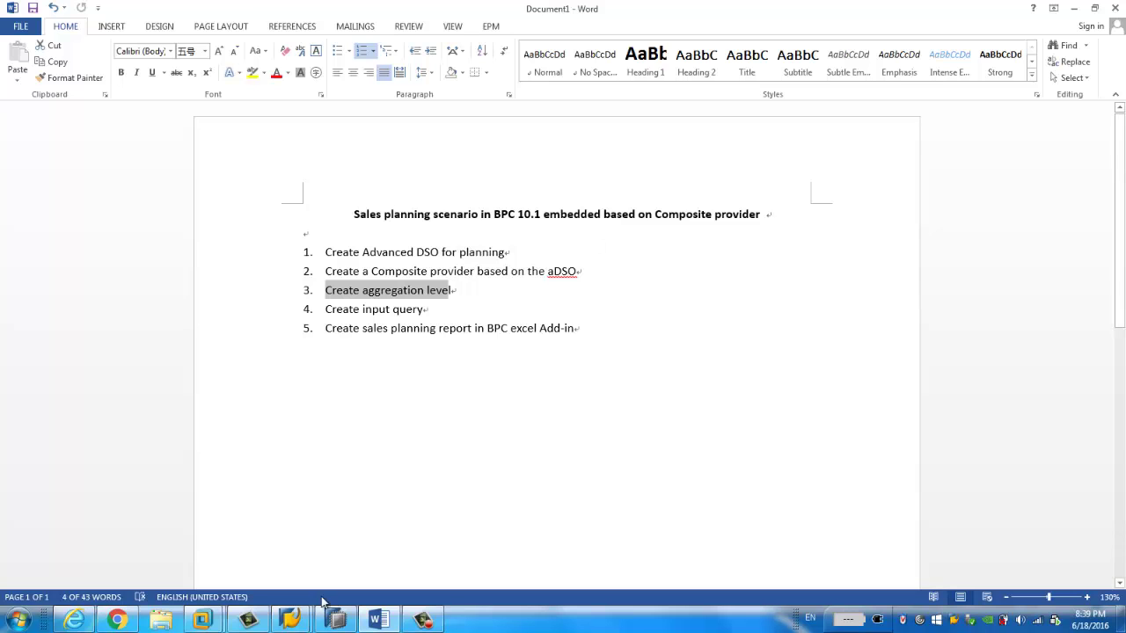
Step: Switch to SAP GUI, run transaction RSPLAN from the Easy Access screen, and go to aggregation level editing
left_click(291, 620)
left_click(341, 558)
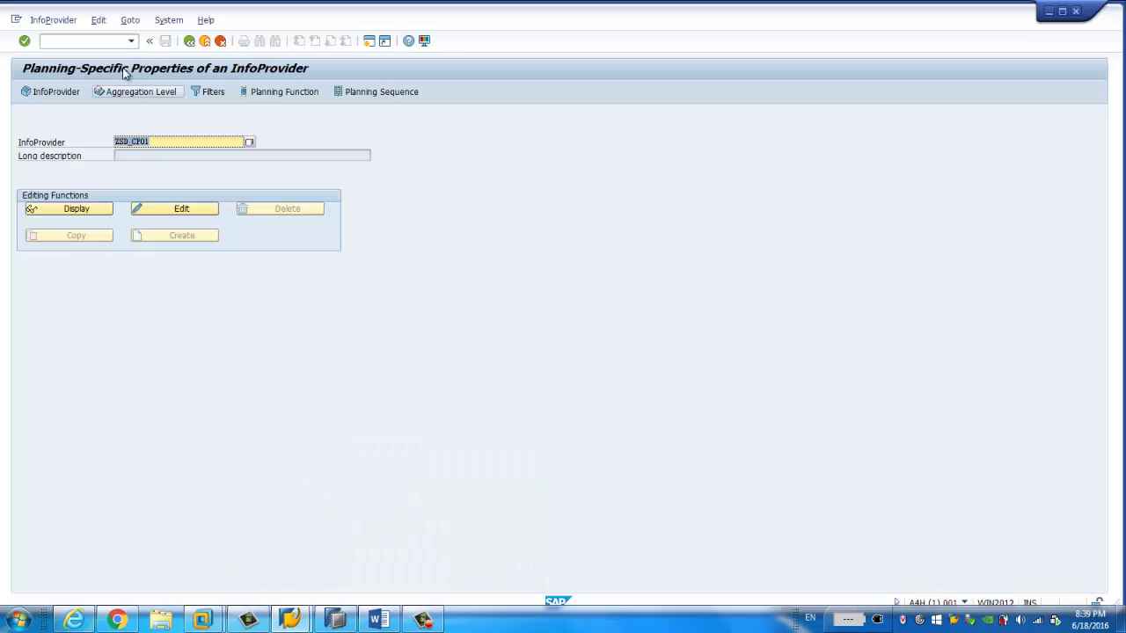
left_click(189, 40)
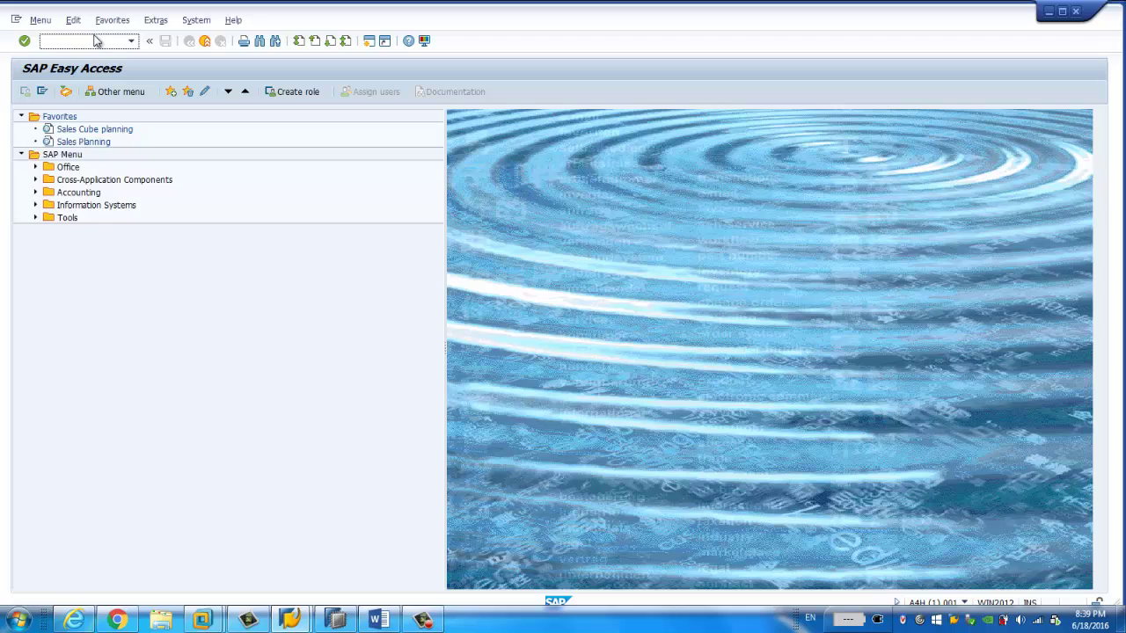
type("rsplan")
key("Return")
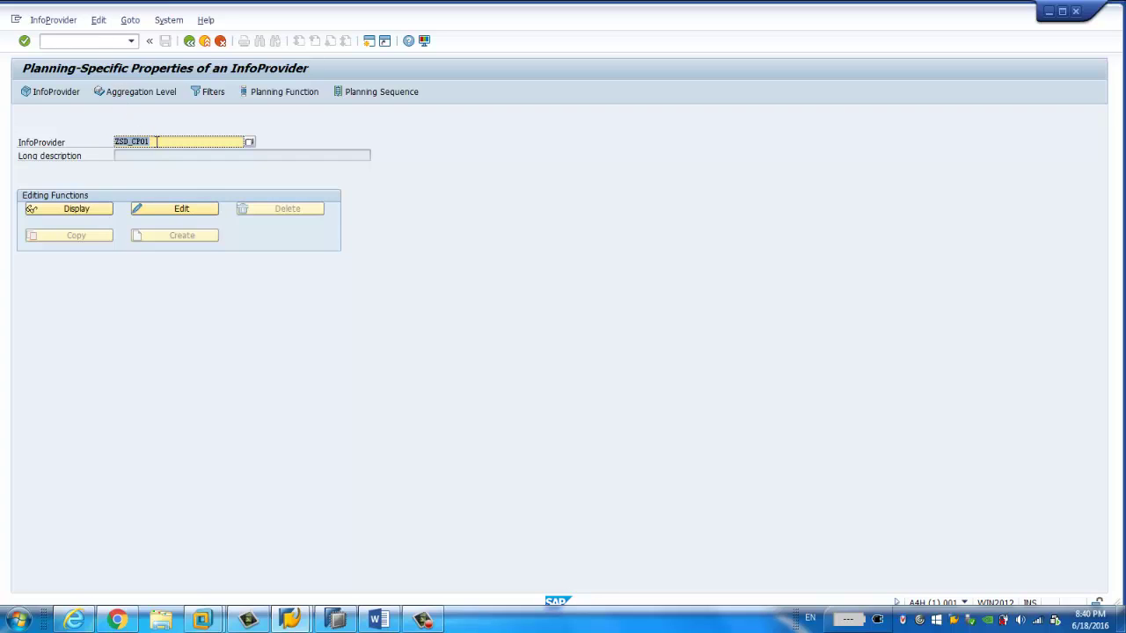
left_click(153, 94)
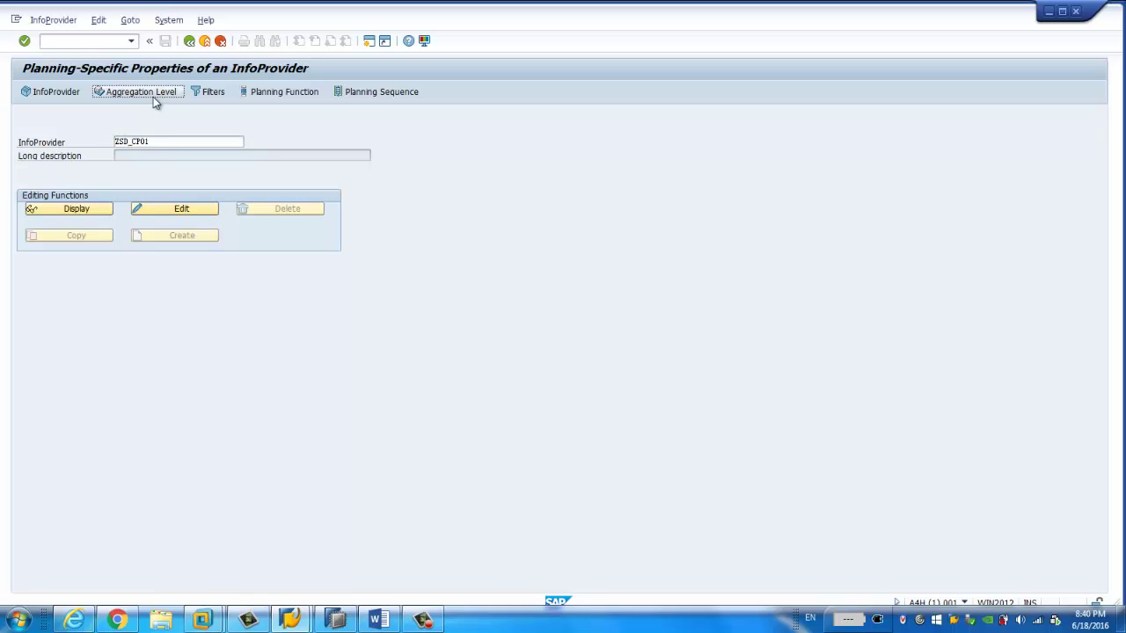
left_click(155, 95)
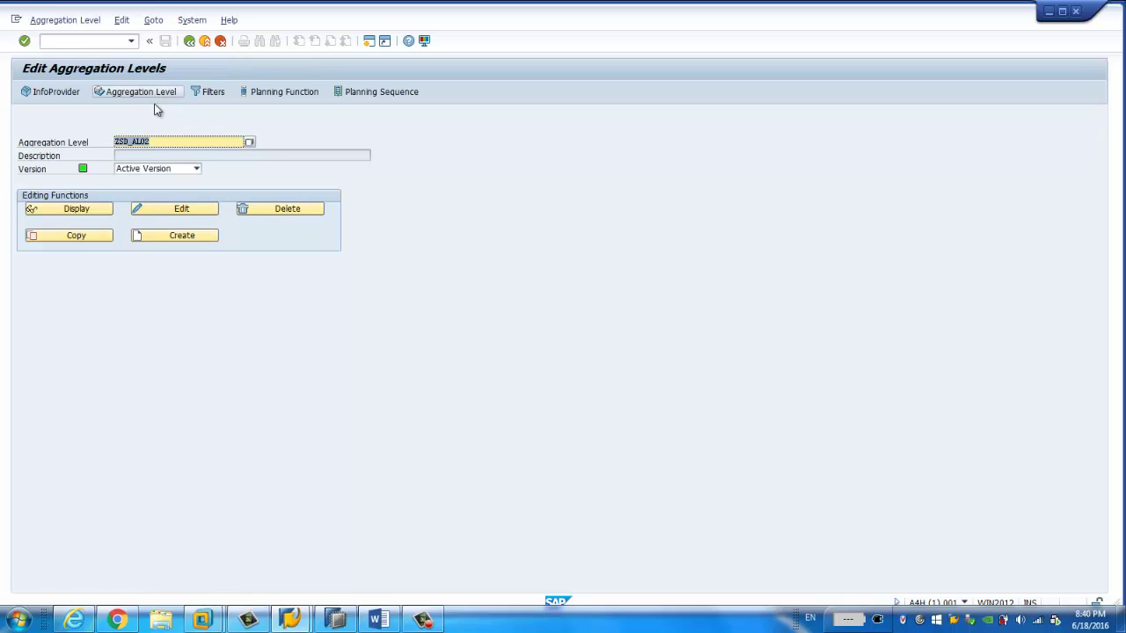
Step: Select aggregation level ZSD_AL01 and open it for editing
left_click(163, 139)
key("Down")
key("Return")
left_click(186, 211)
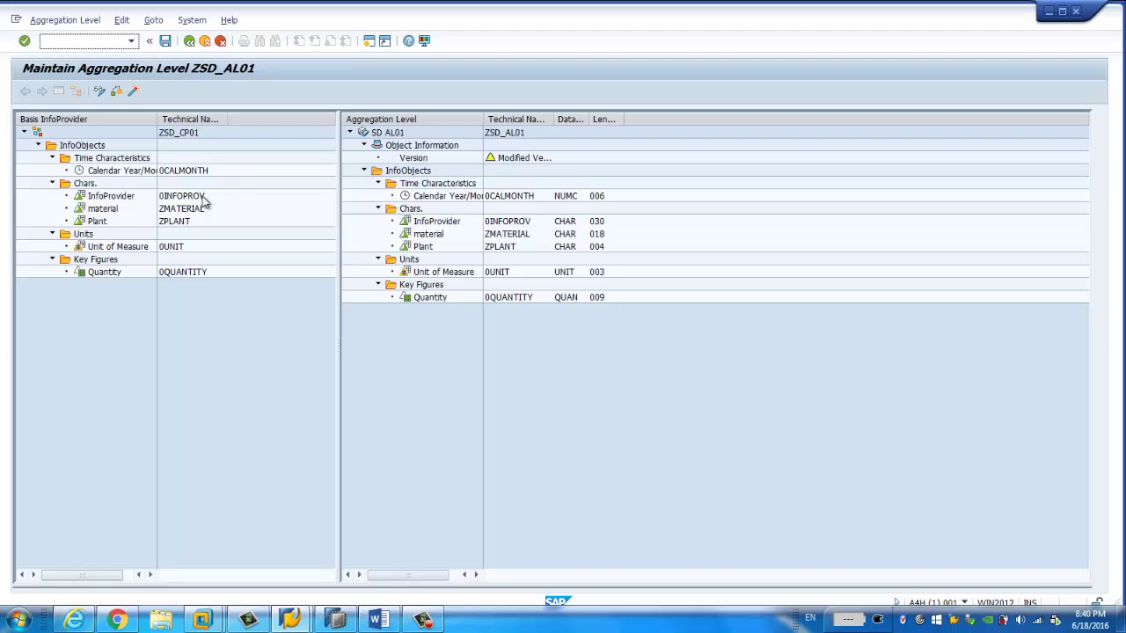
Step: Widen the Aggregation Level name column to read the InfoObjects, and activate aggregation level ZSD_AL01
left_click(185, 135)
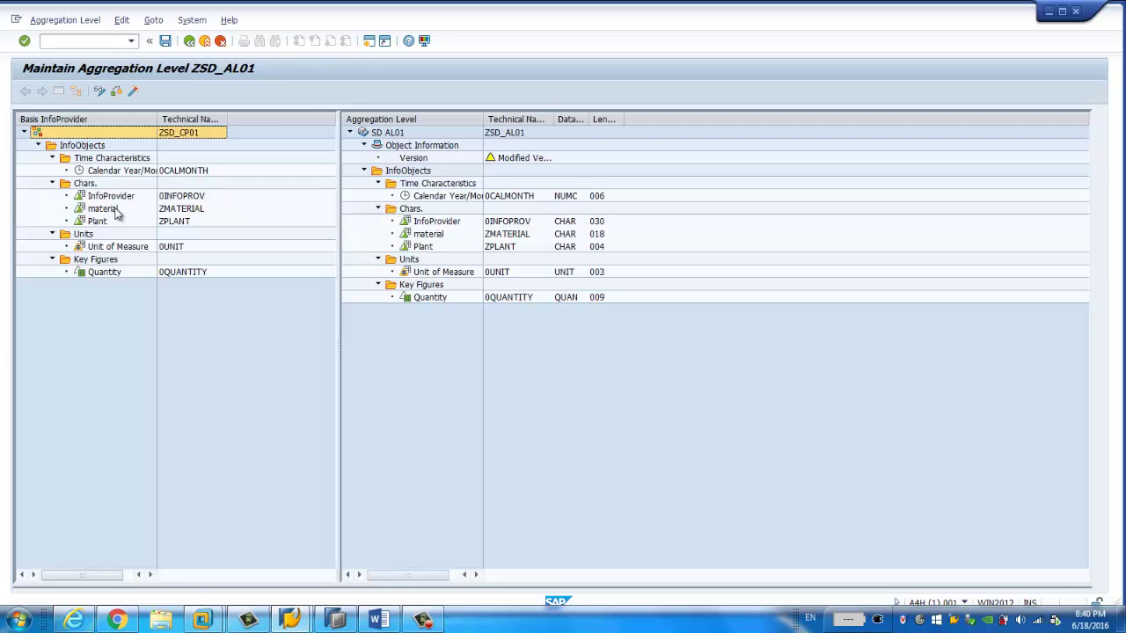
left_click_drag(481, 117, 523, 117)
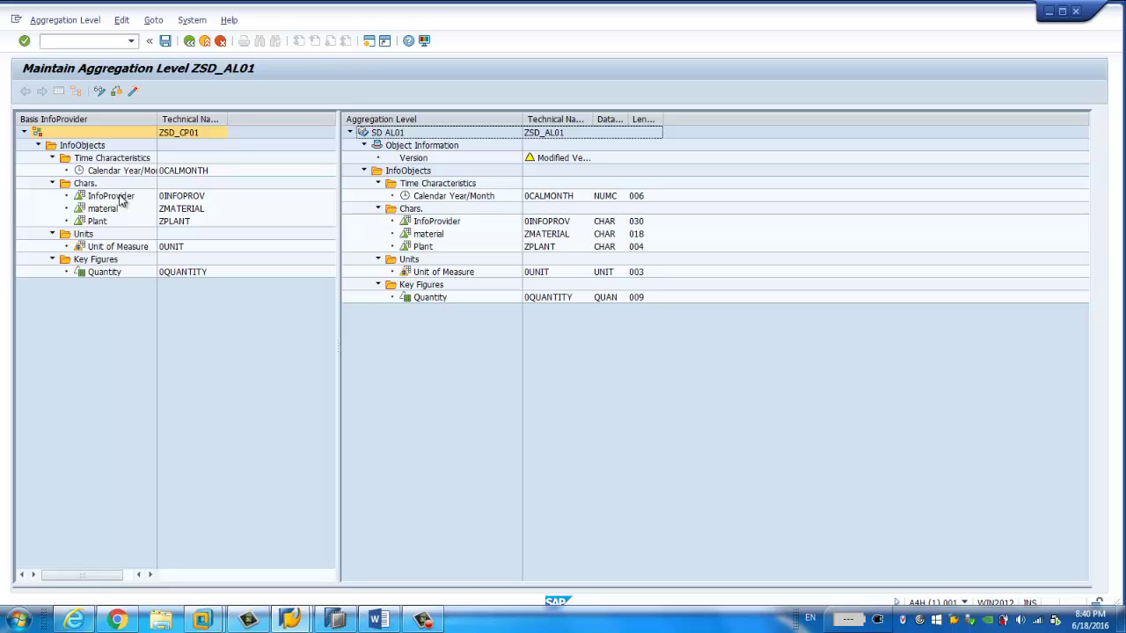
left_click(132, 91)
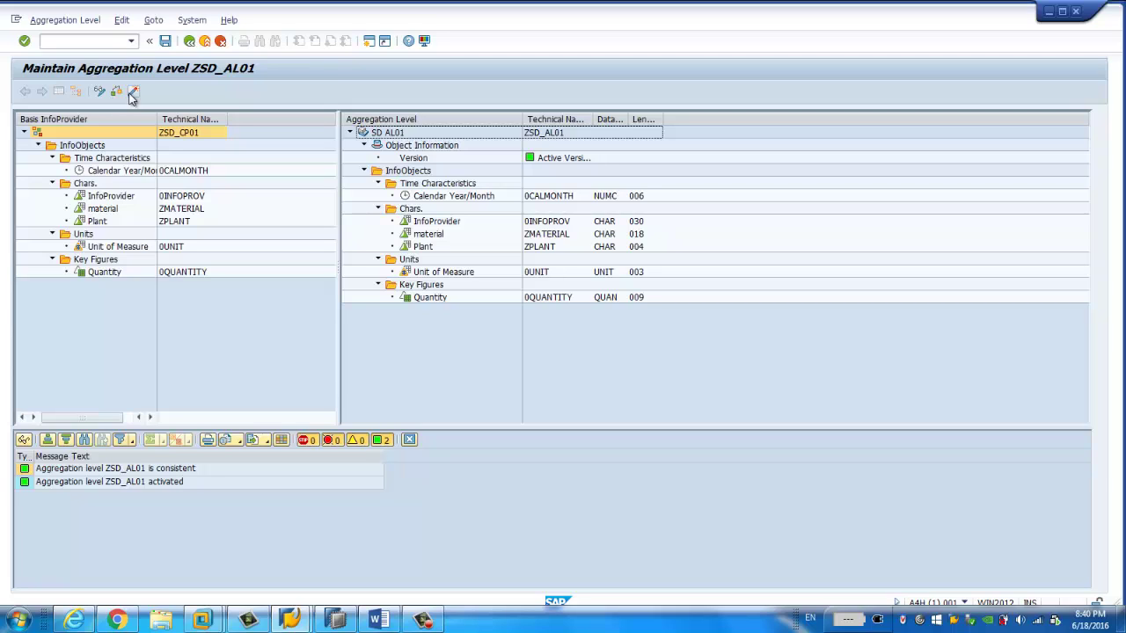
left_click(133, 91)
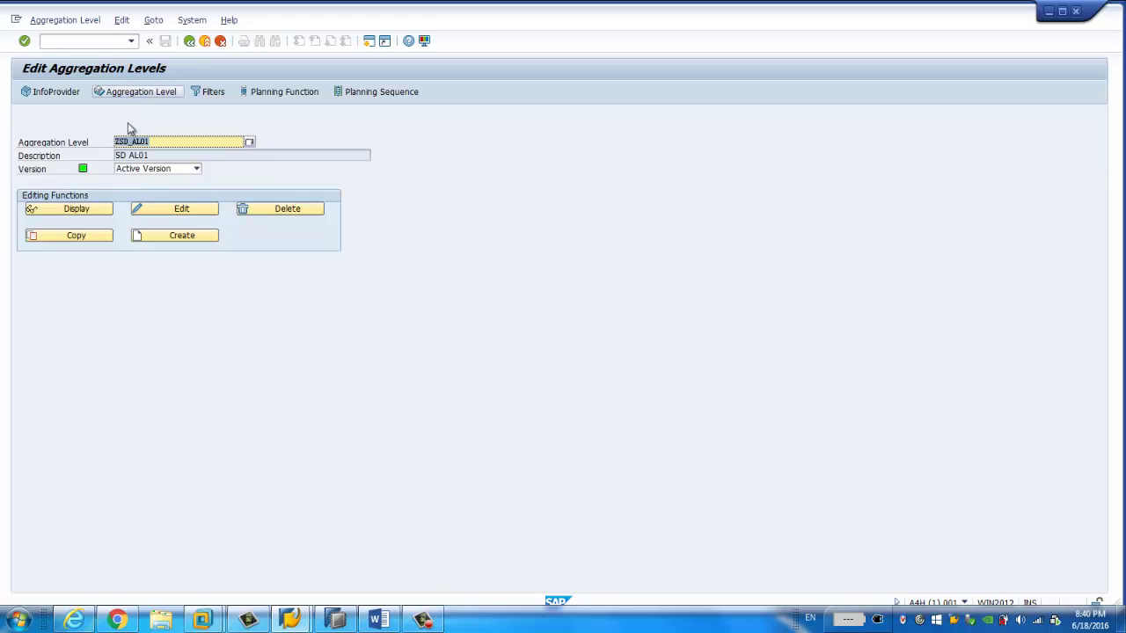
Step: Switch to SAP HANA Studio and refresh the BW Repository in the A4H project
left_click(335, 621)
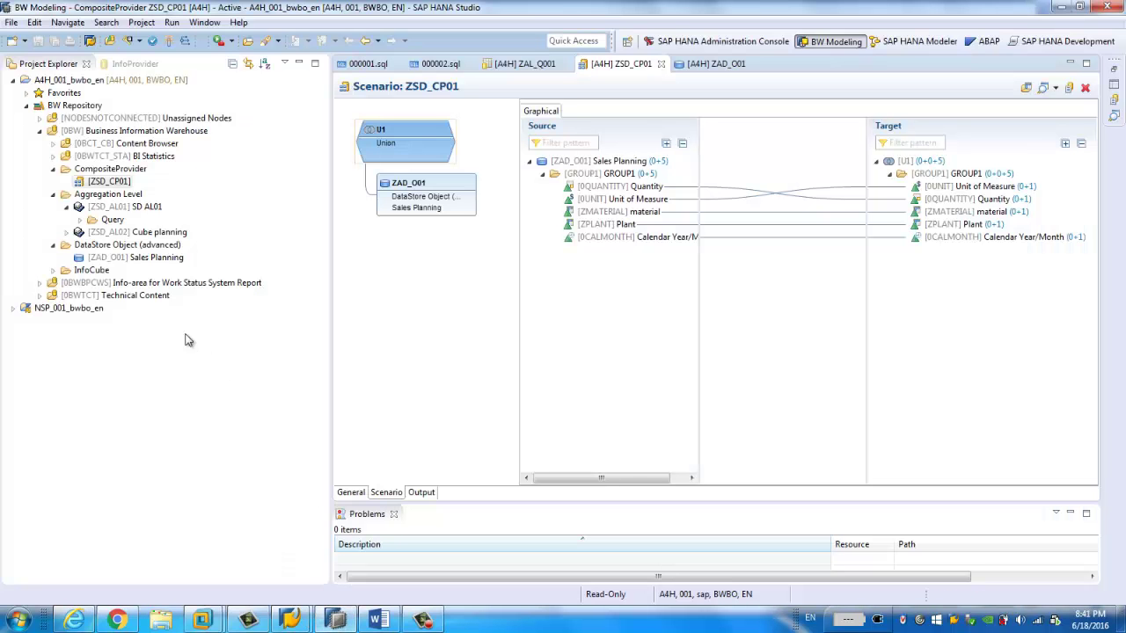
left_click(107, 196)
left_click(76, 106)
right_click(80, 106)
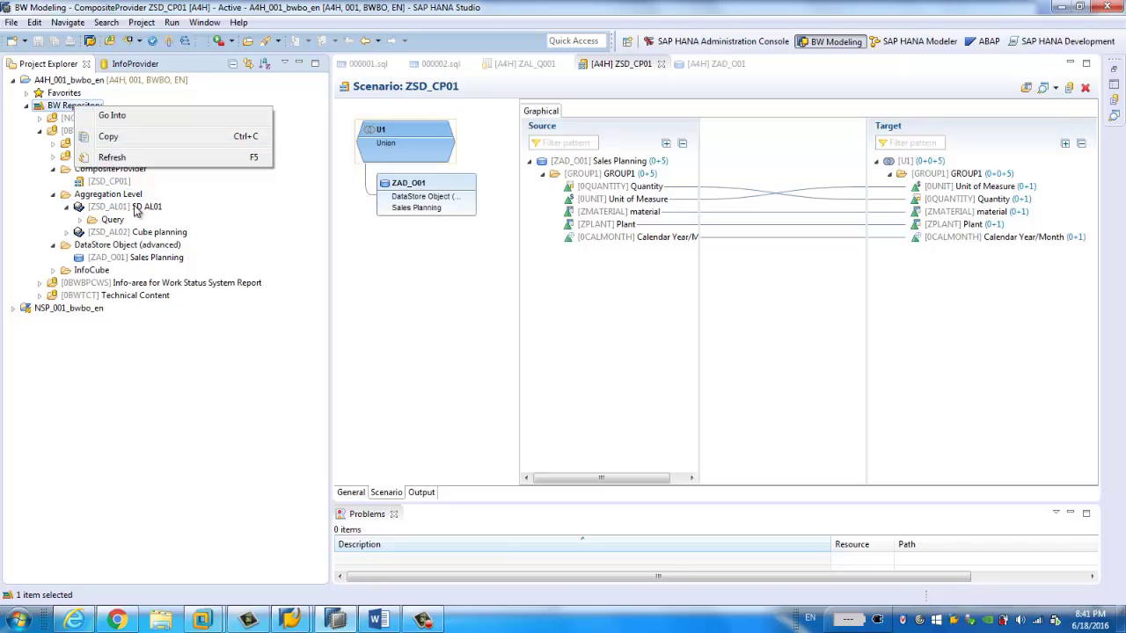
left_click(131, 156)
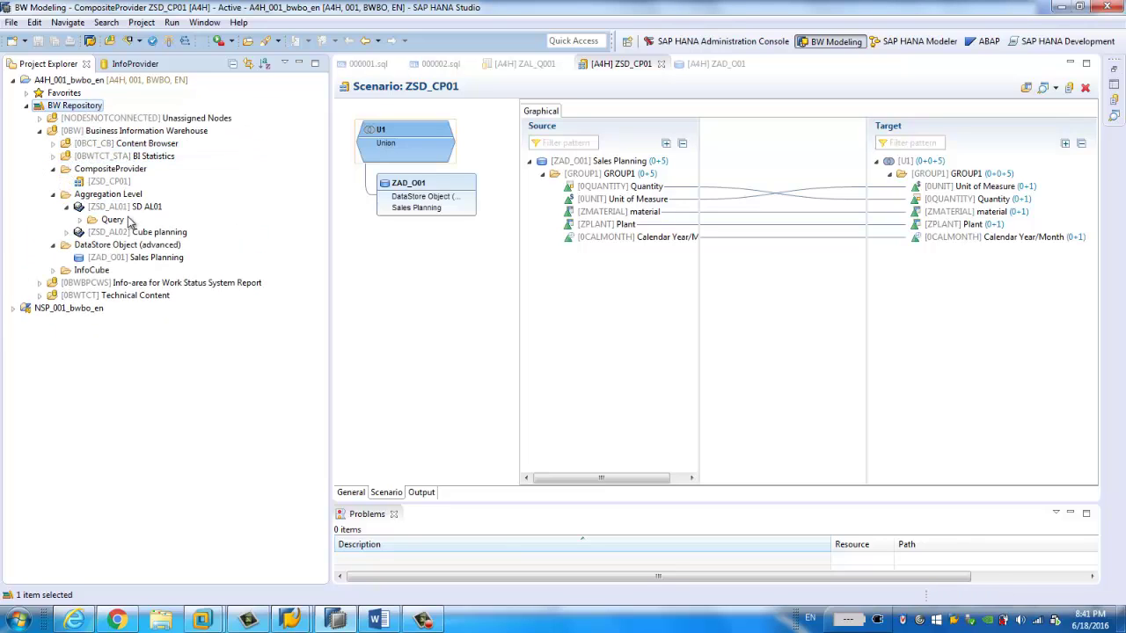
Step: Check the option for creating a new BW Query on aggregation level ZSD_AL01
left_click(137, 208)
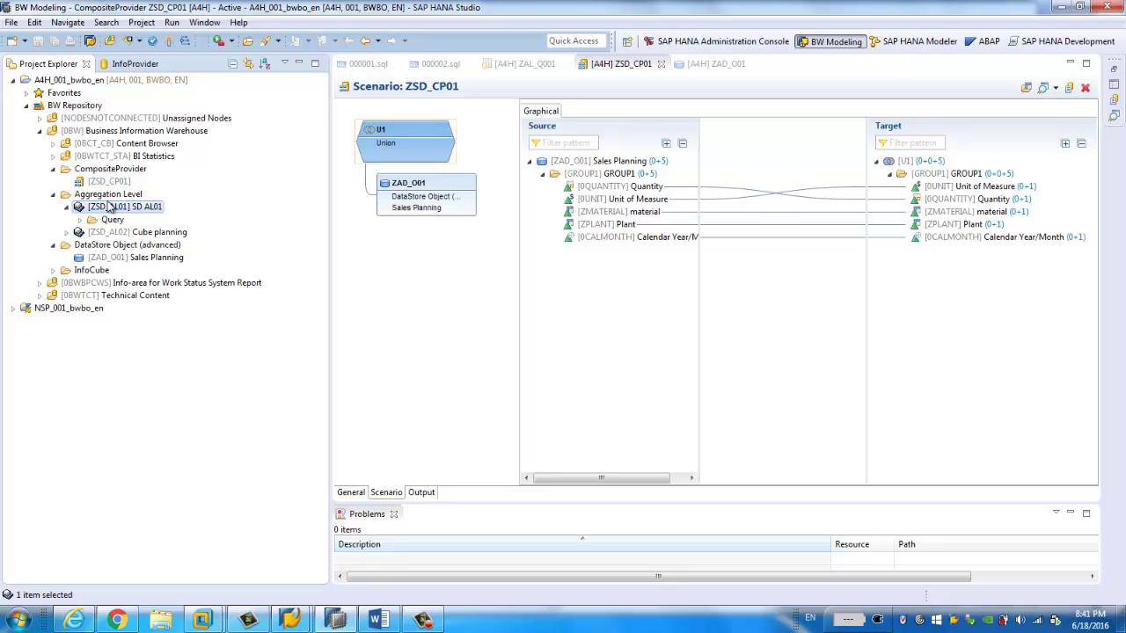
right_click(112, 208)
mouse_move(156, 219)
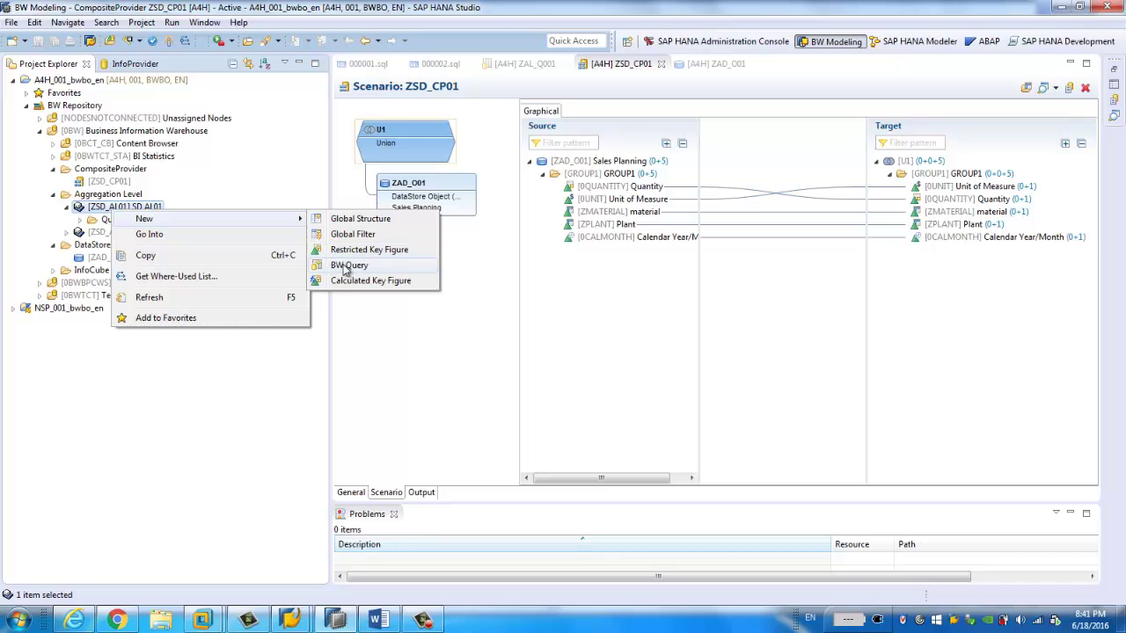
left_click(345, 267)
Step: Open the Sales Planning query ZAL_Q001 and view its sheet definition with columns and rows
left_click(127, 233)
double_click(128, 234)
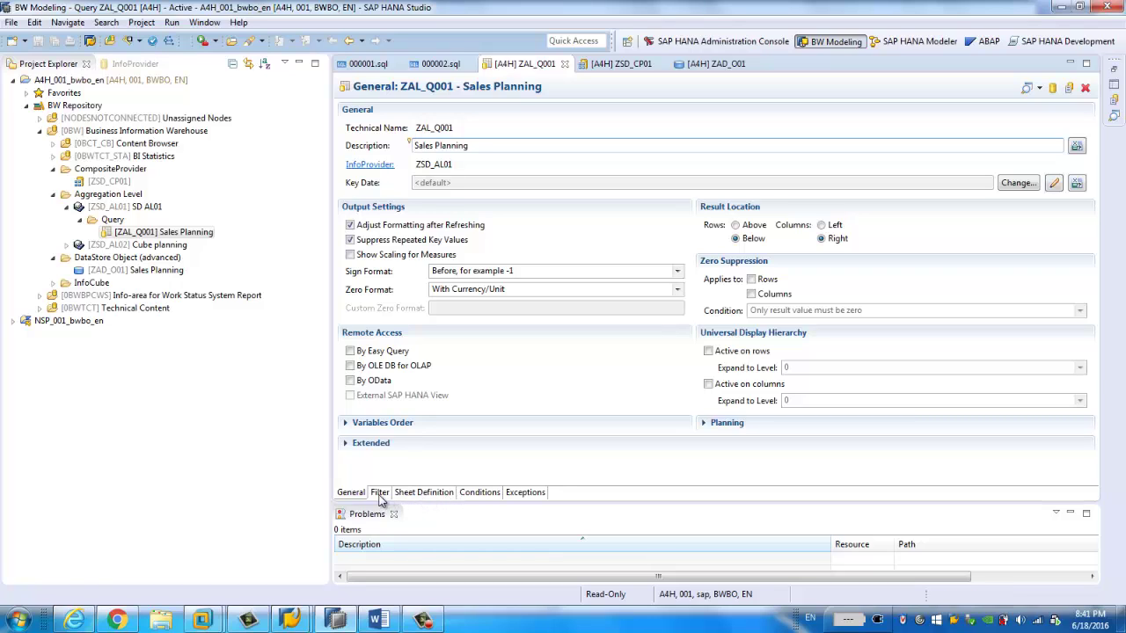
left_click(413, 498)
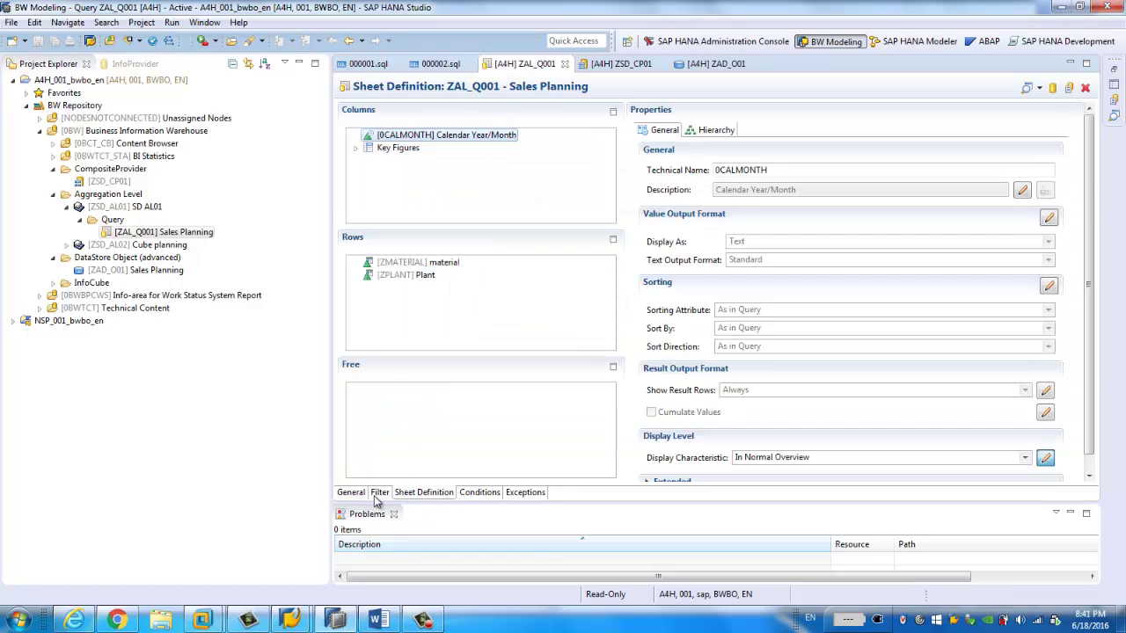
Step: Examine the query's fixed filter values for Plant, material and Calendar Year/Month
left_click(379, 493)
left_click(356, 137)
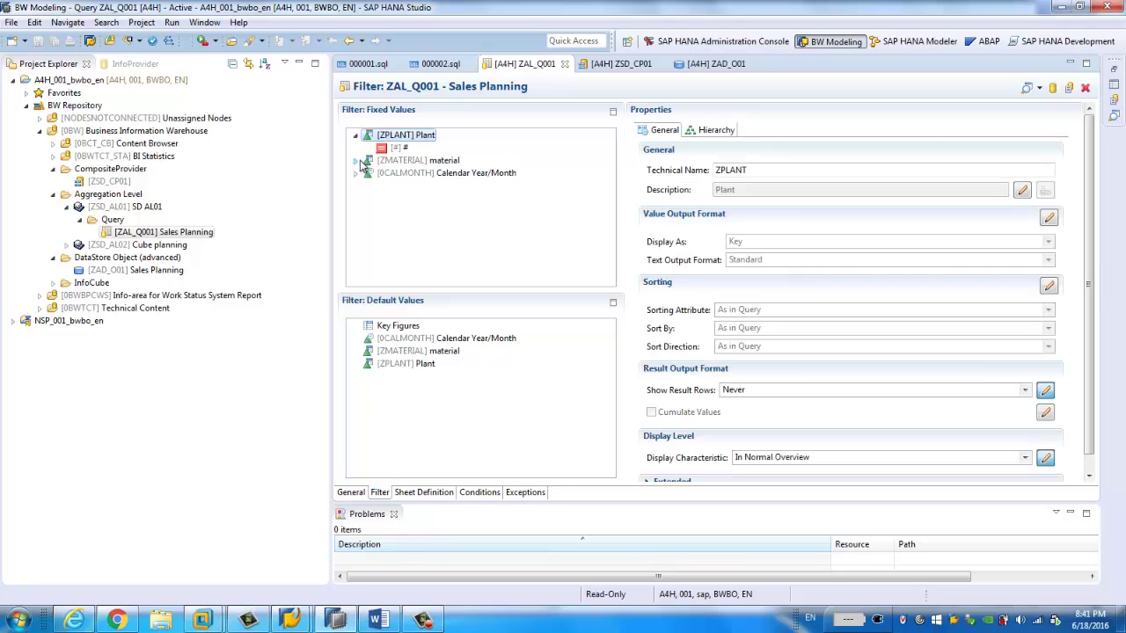
left_click(356, 160)
left_click(356, 186)
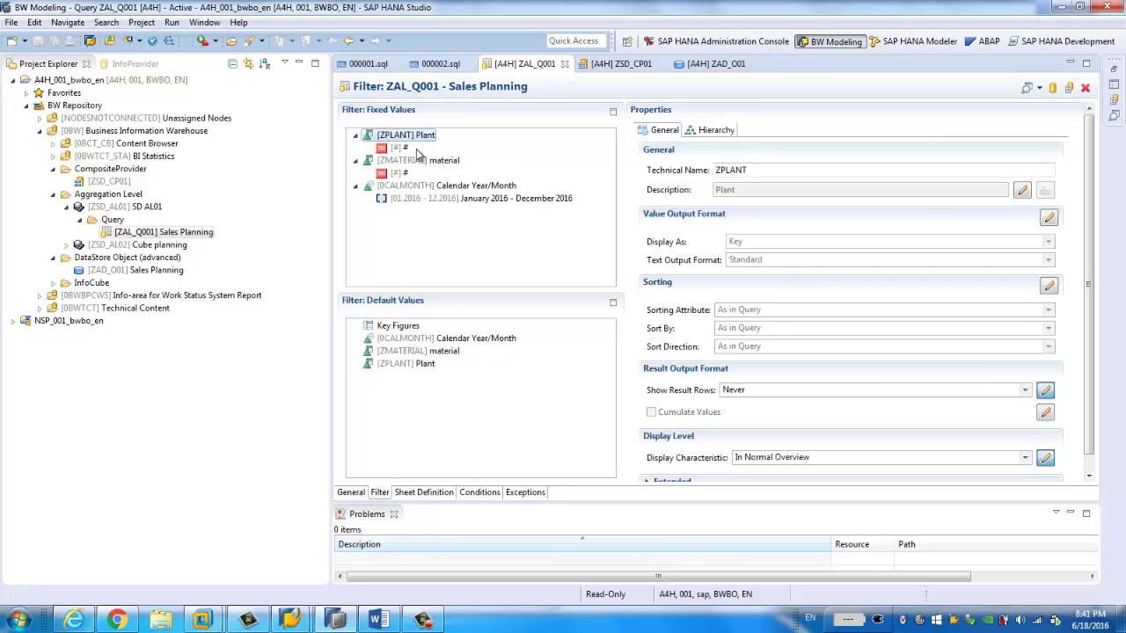
Step: Check the Plant exclusion filter of ZAL_Q001, plus the Quantity key figure and Plant row in its sheet definition
left_click(400, 149)
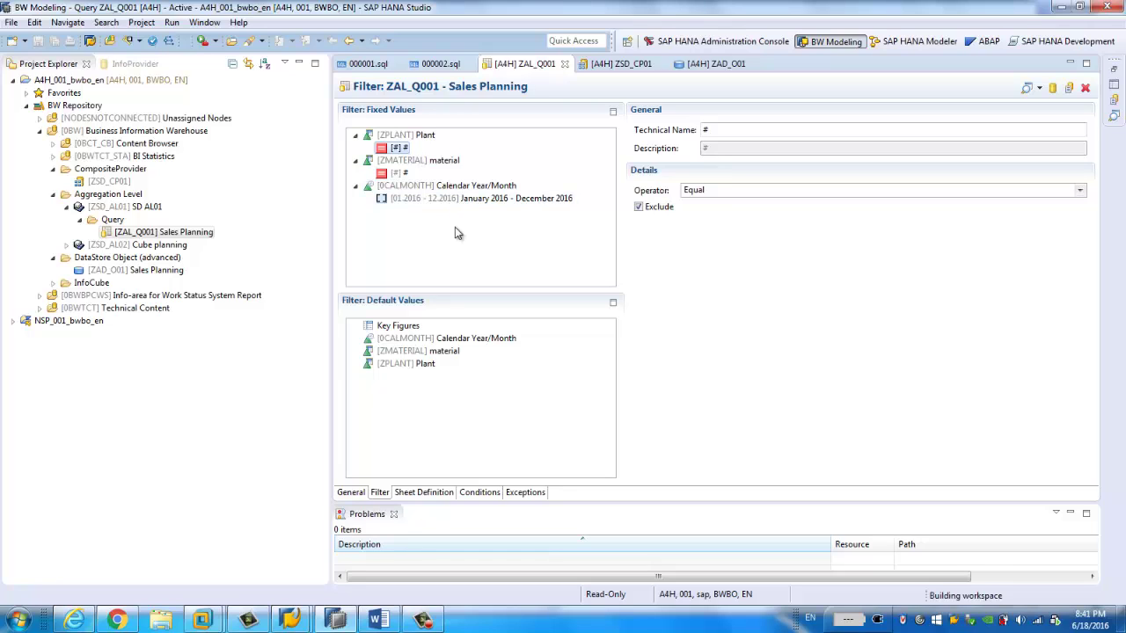
left_click(424, 493)
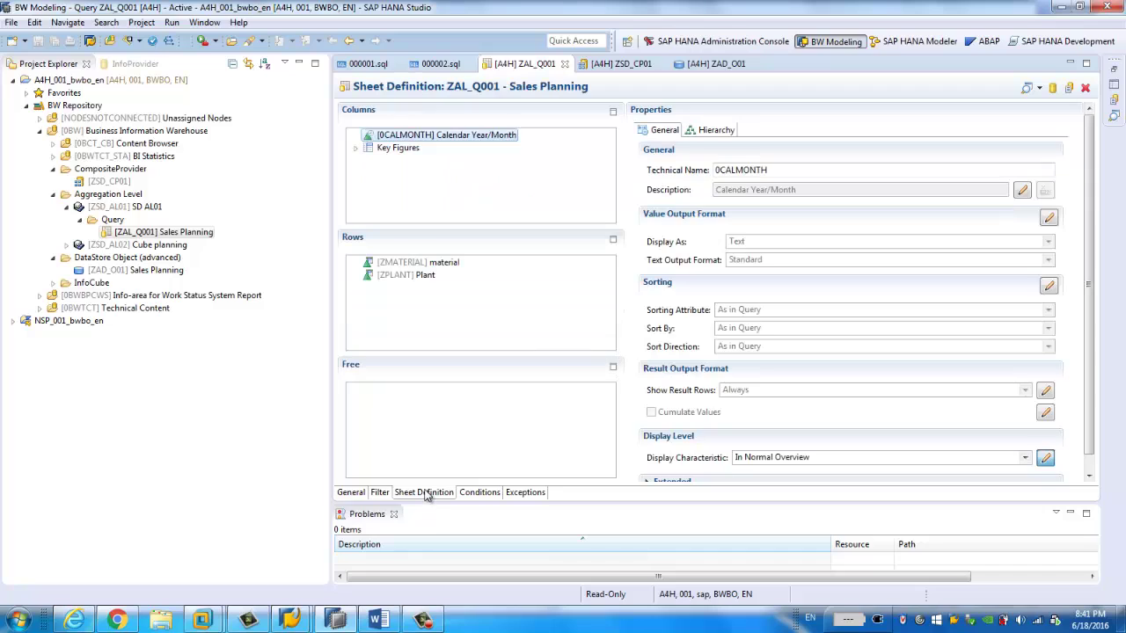
left_click(356, 148)
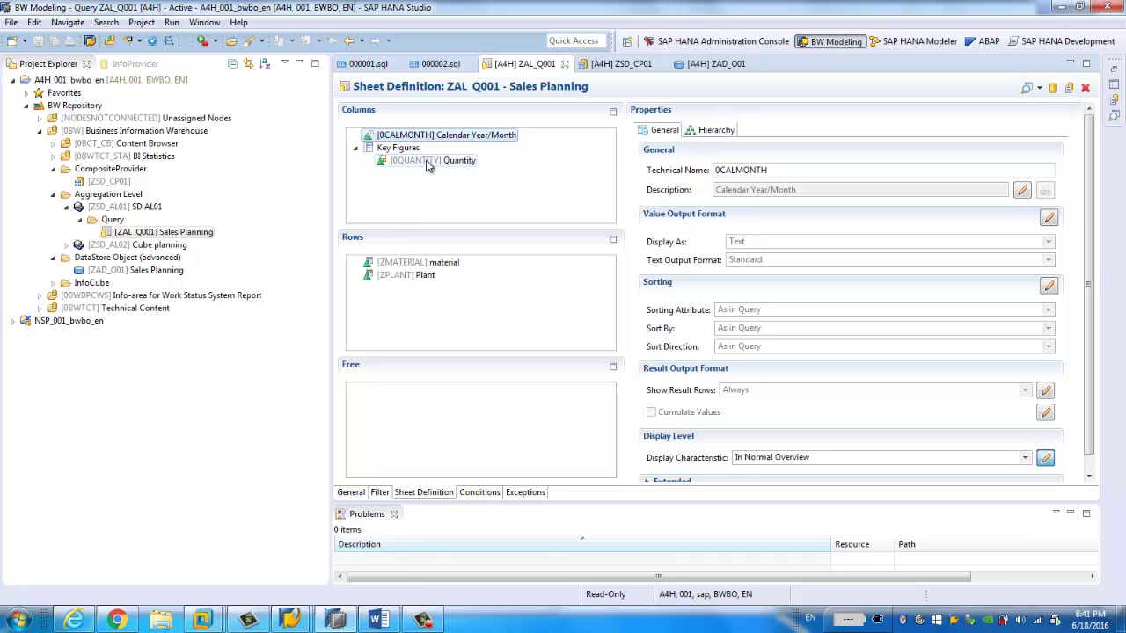
left_click(426, 276)
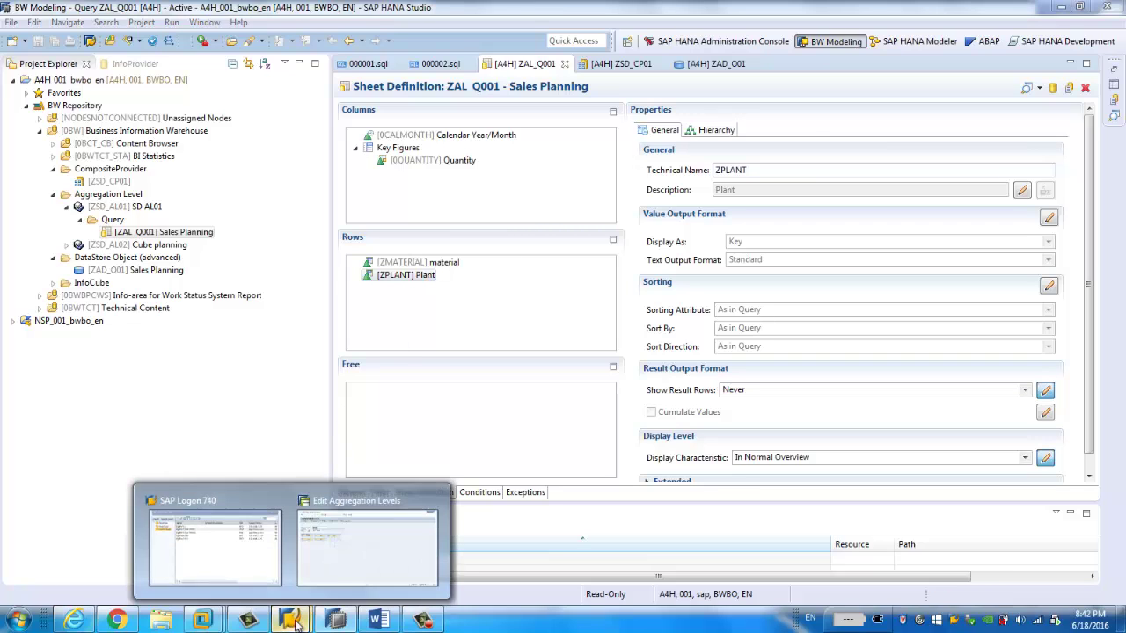
Step: Switch to the SAP GUI session and open the Data Warehousing Workbench with transaction RSA1
left_click(370, 536)
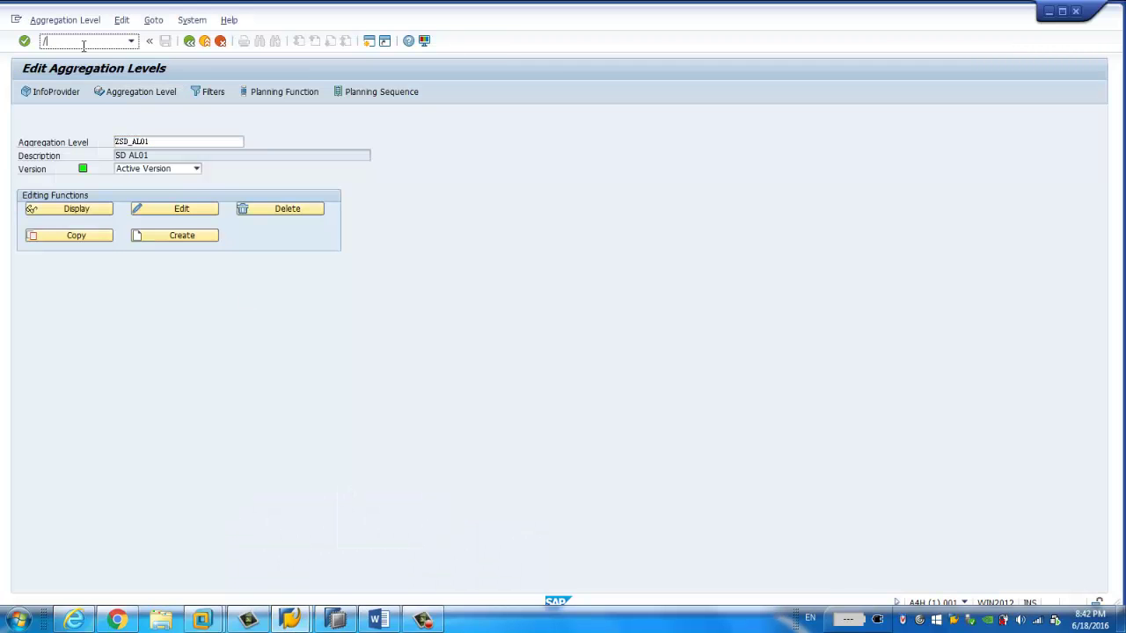
key("Return")
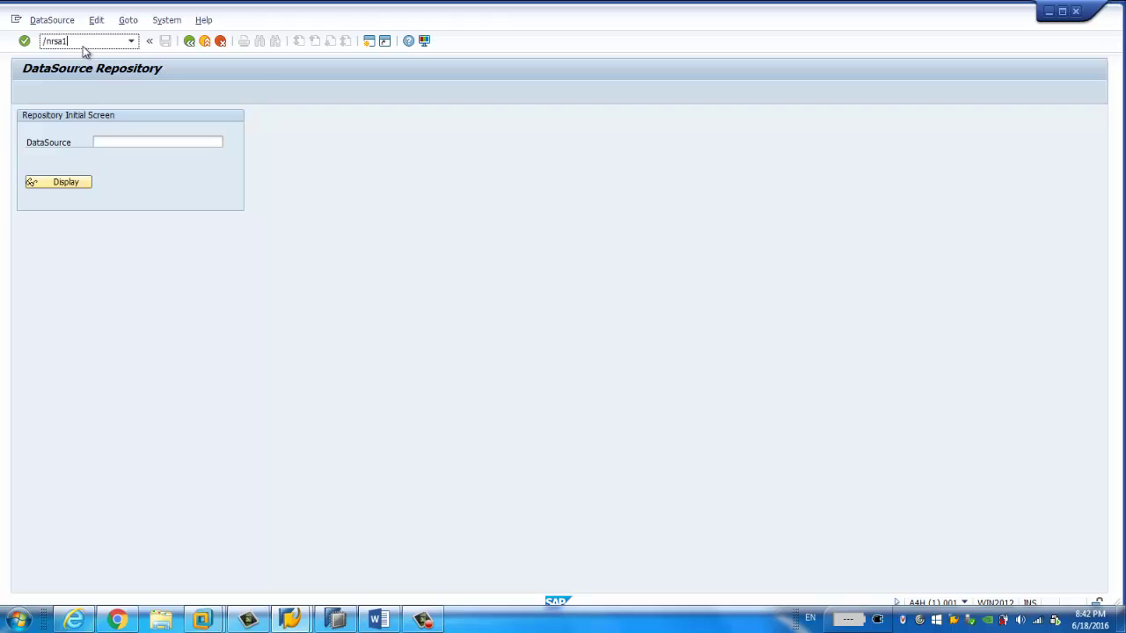
type("/nrsa1")
key("Return")
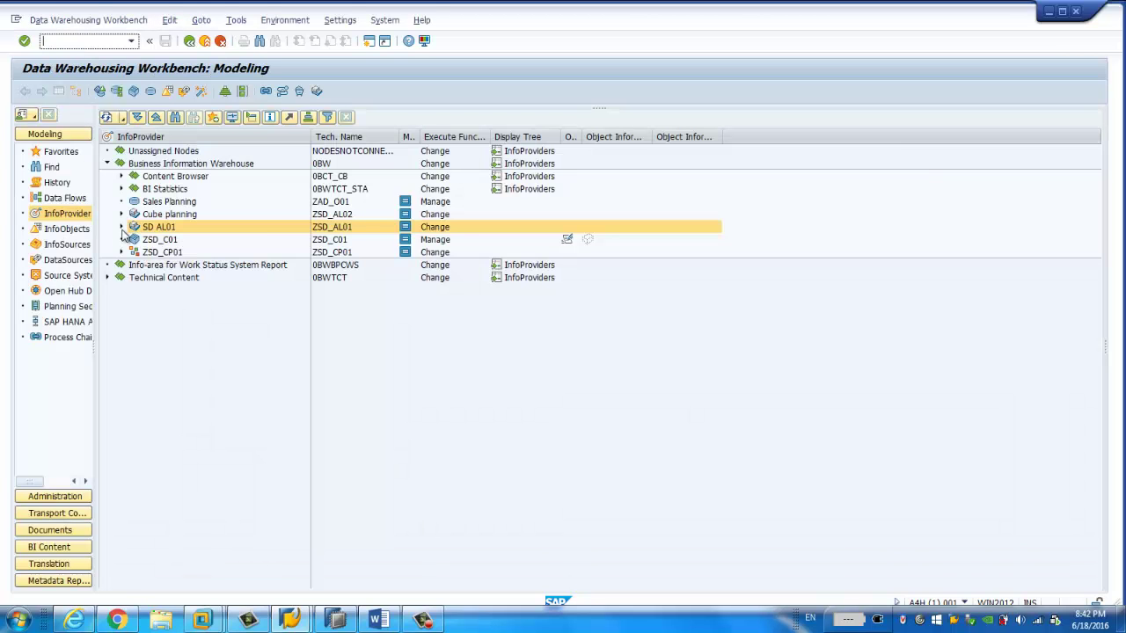
Step: Expand aggregation level SD AL01 down to the Sales Planning DSO under ZSD_CP01 and open its data display selection
left_click(122, 228)
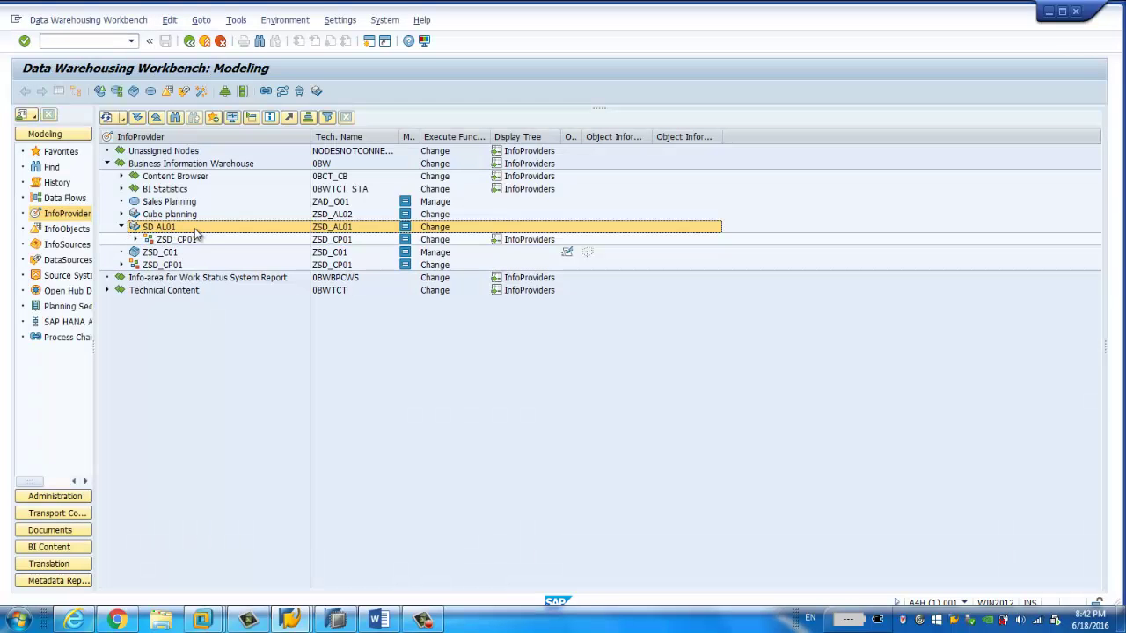
left_click(136, 239)
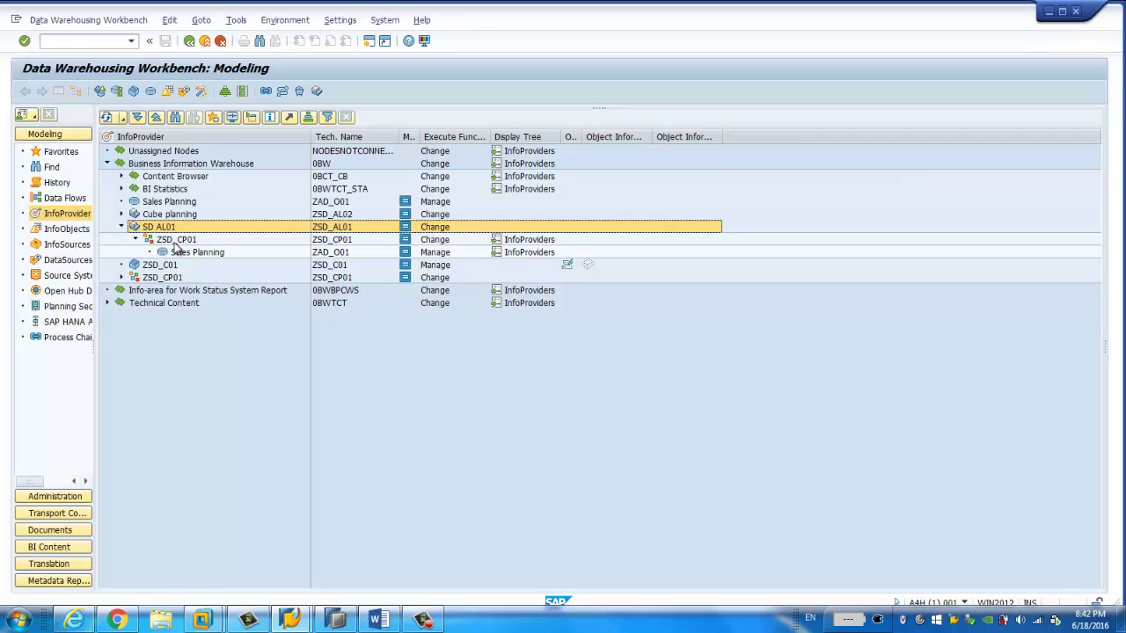
left_click(198, 254)
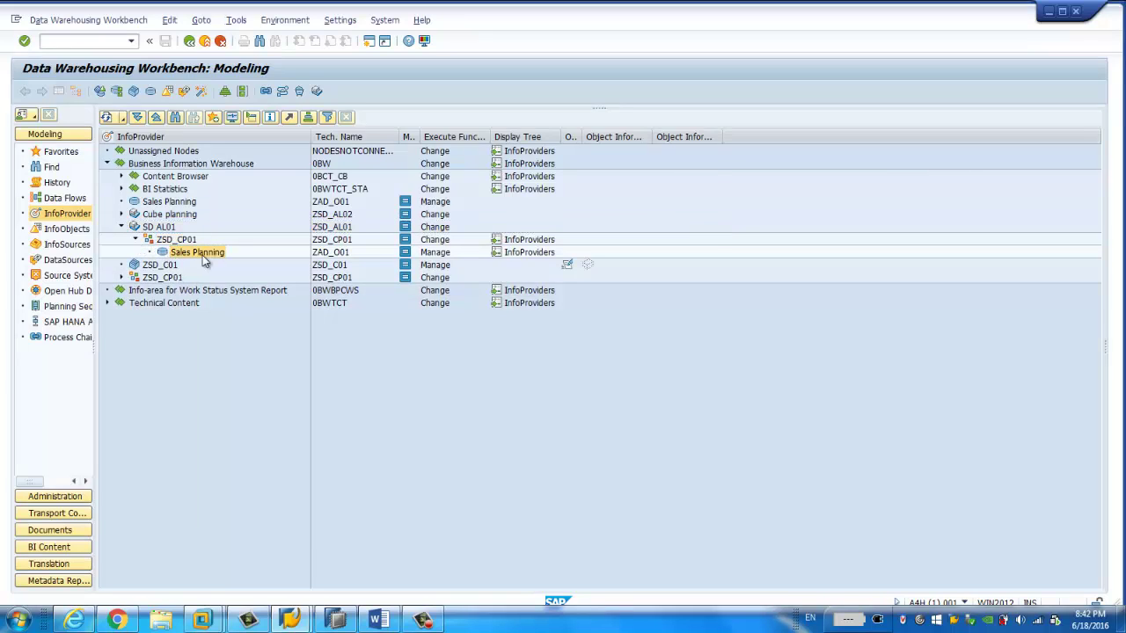
right_click(200, 256)
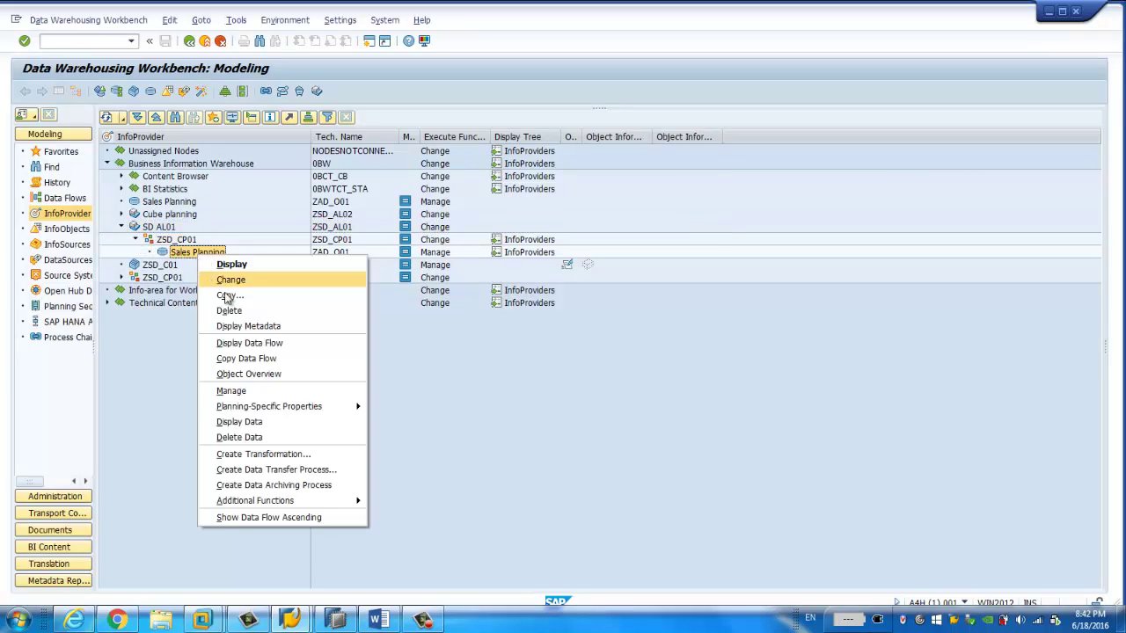
left_click(251, 421)
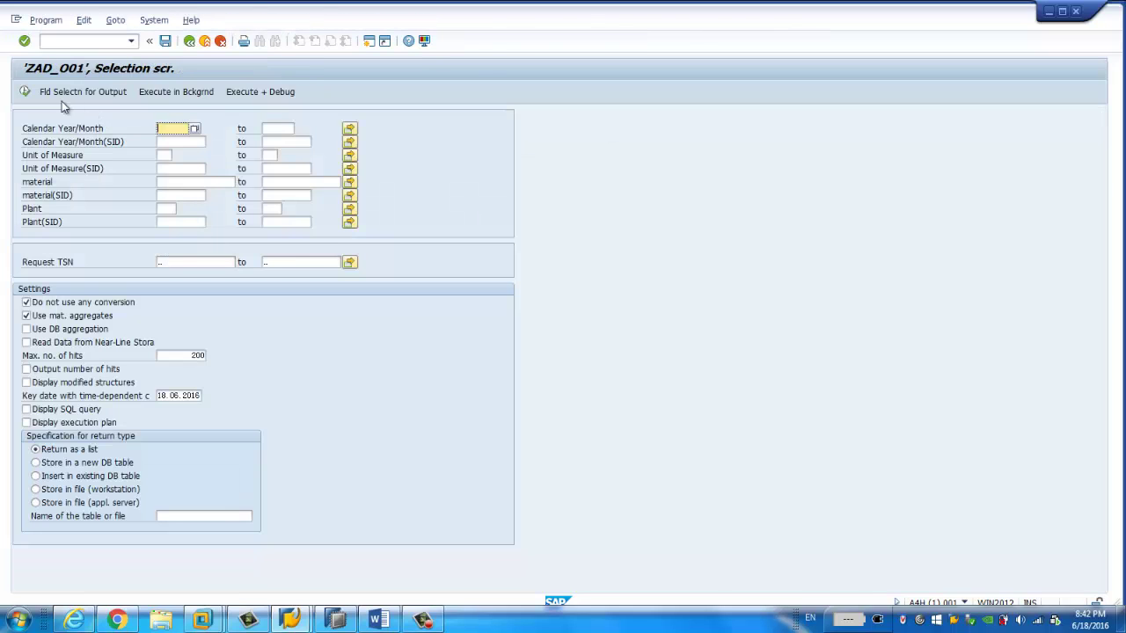
left_click(190, 94)
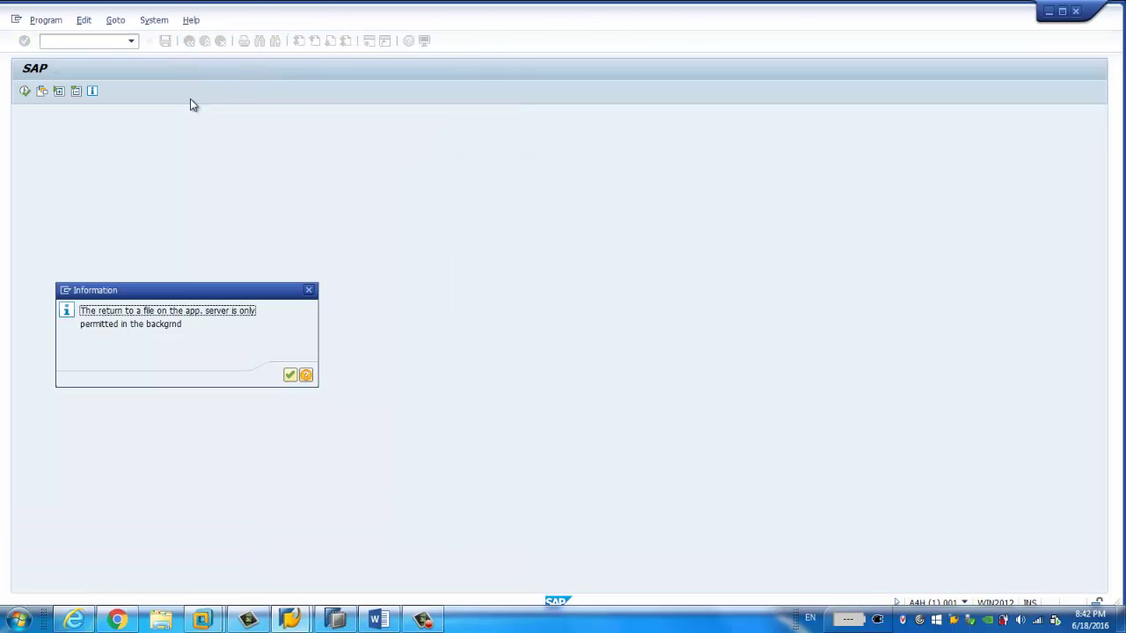
left_click(291, 377)
left_click(114, 94)
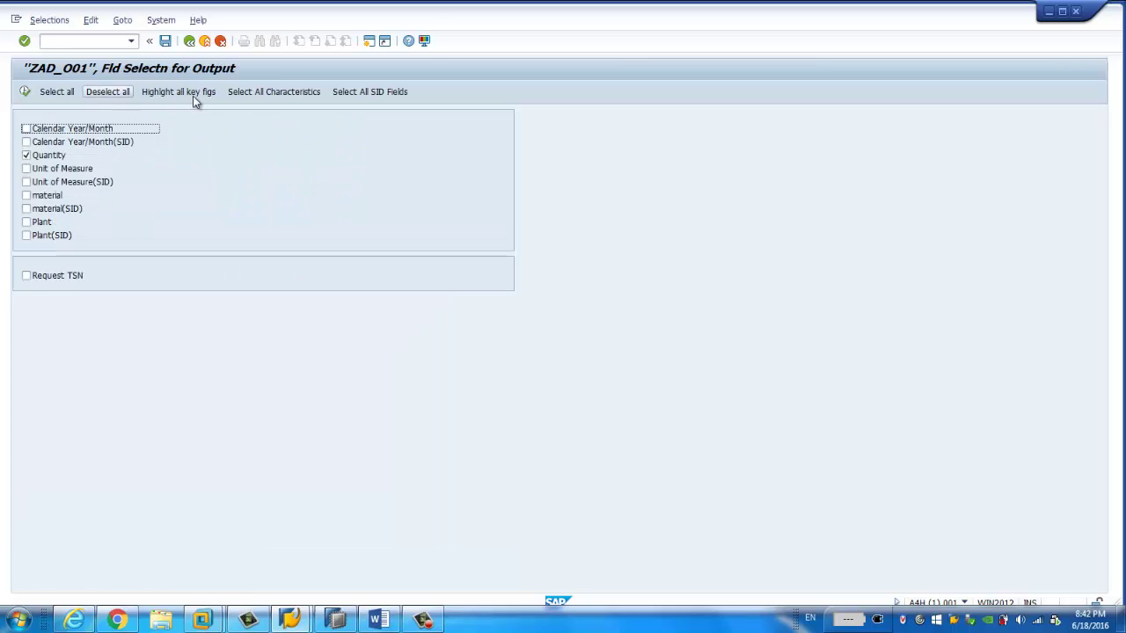
key("F3")
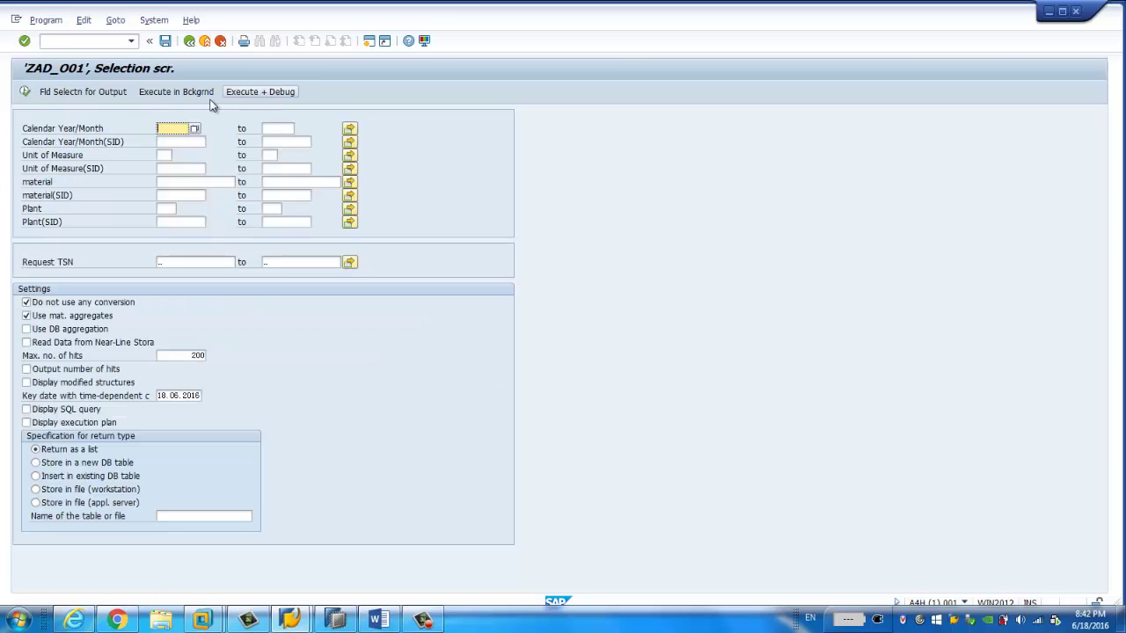
Step: List the data of ZAD_O01 without any selection restrictions
left_click(24, 91)
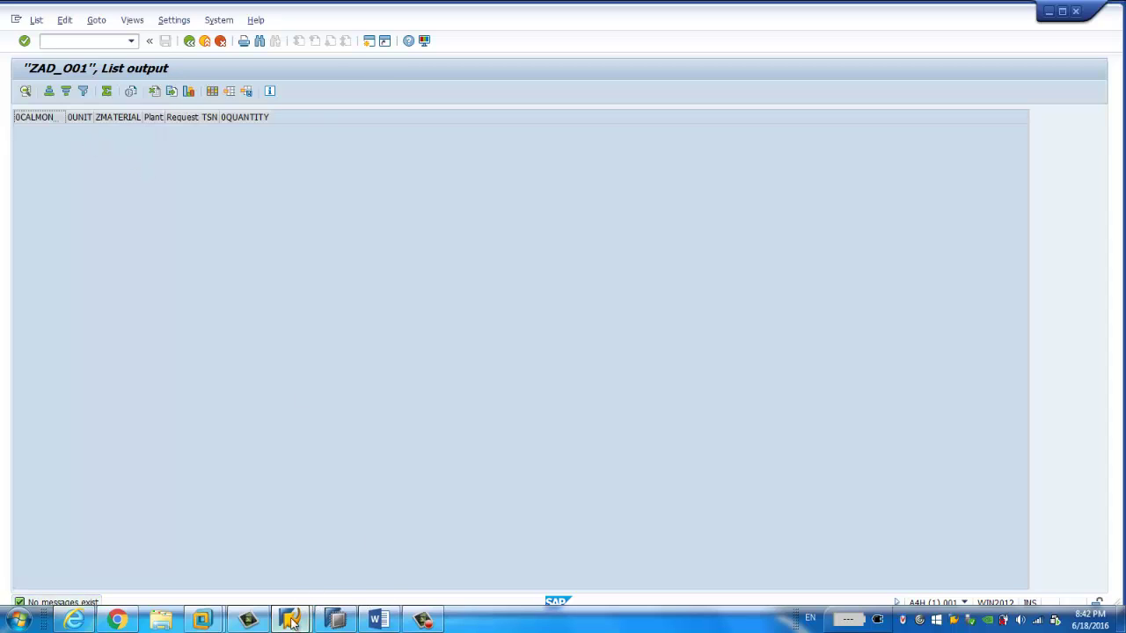
Step: Switch to SAP HANA Studio and examine the access type options for result values of the Plant and material rows
mouse_move(286, 622)
mouse_move(332, 624)
left_click(334, 547)
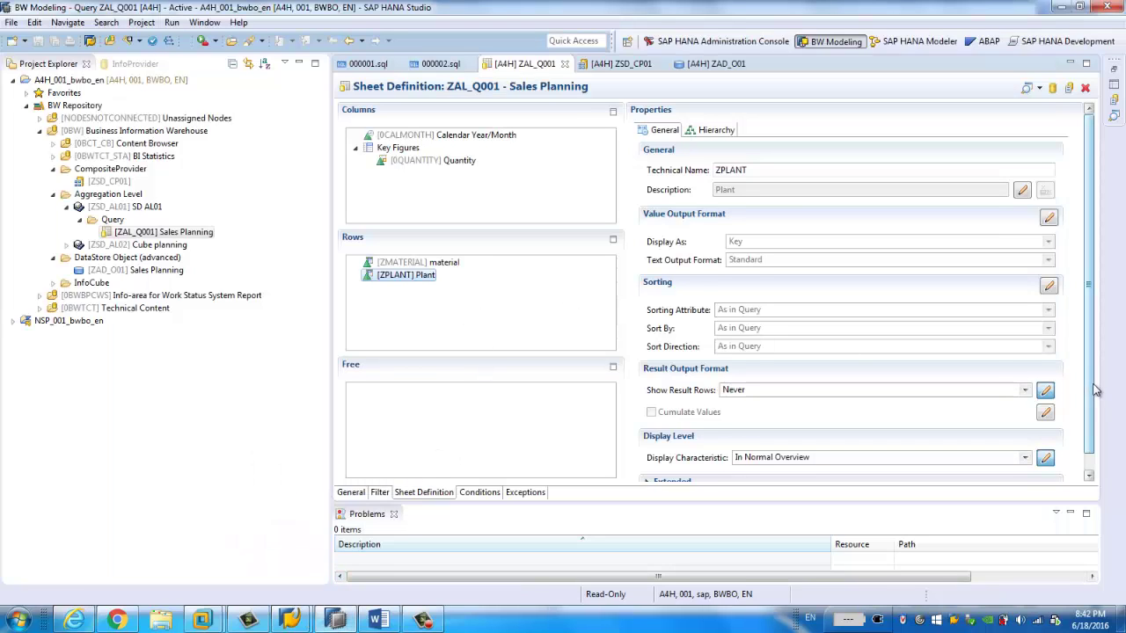
scroll(1089, 291, "down", 1)
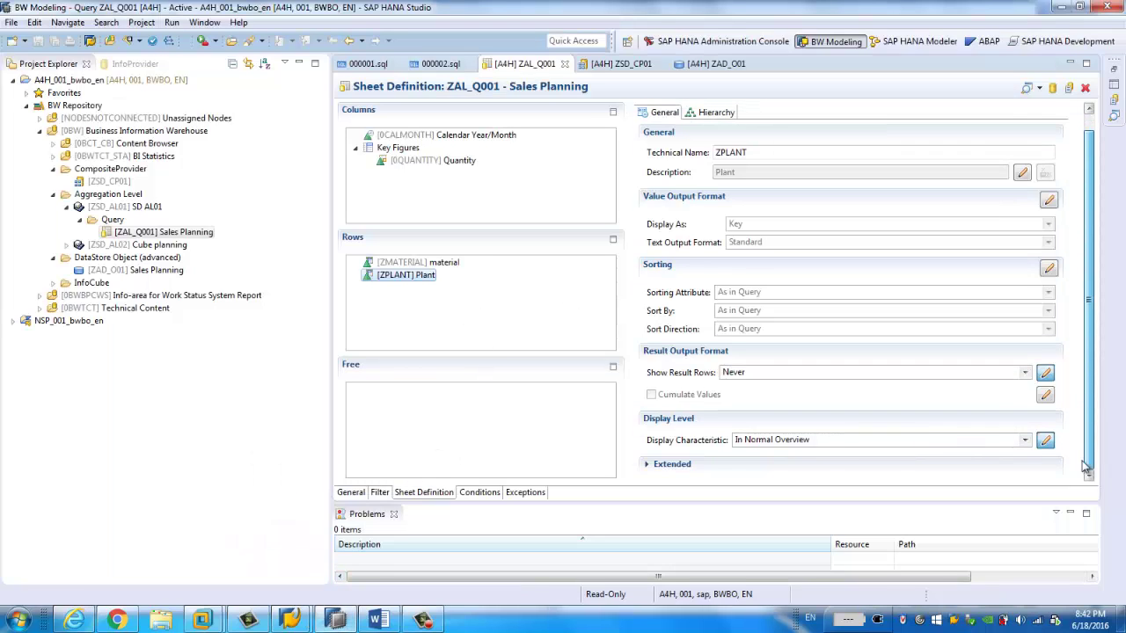
left_click(648, 466)
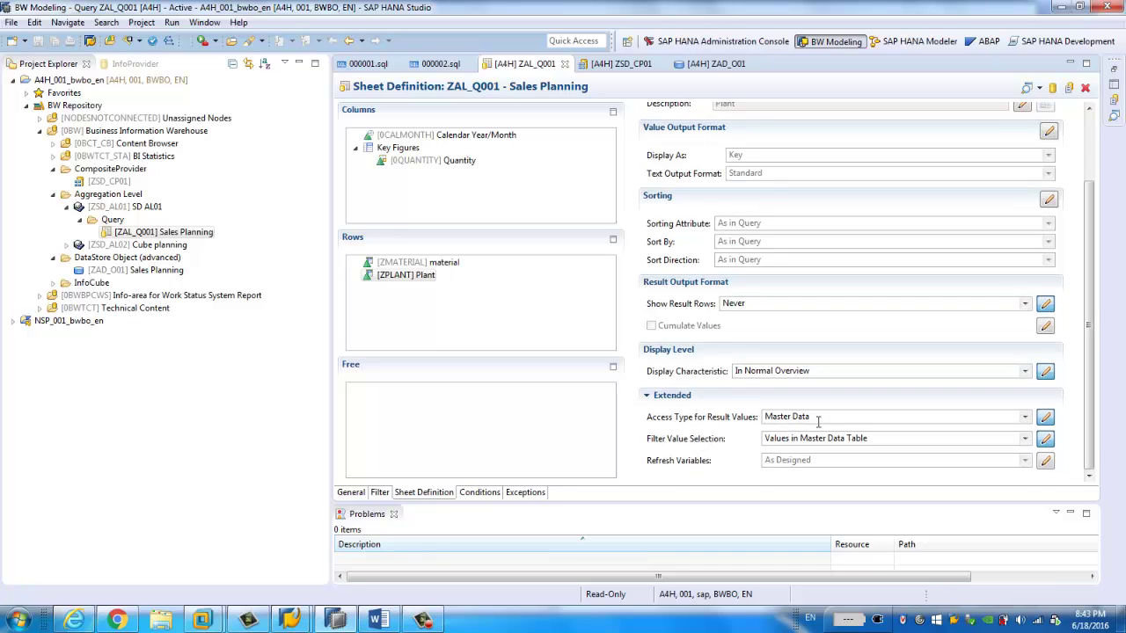
left_click(1026, 418)
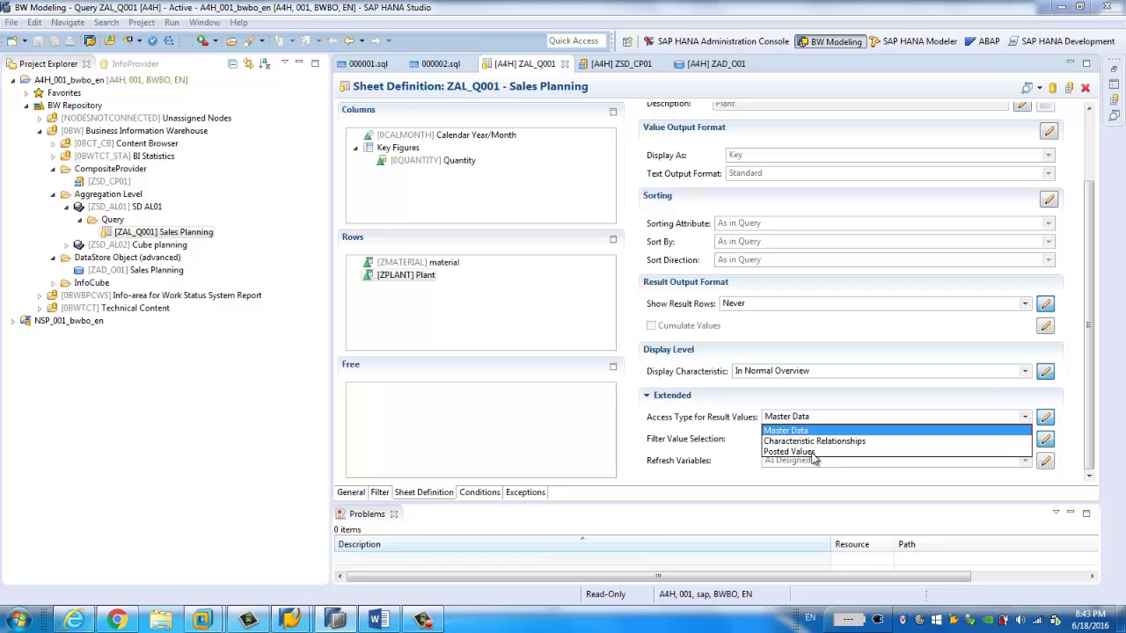
left_click(732, 429)
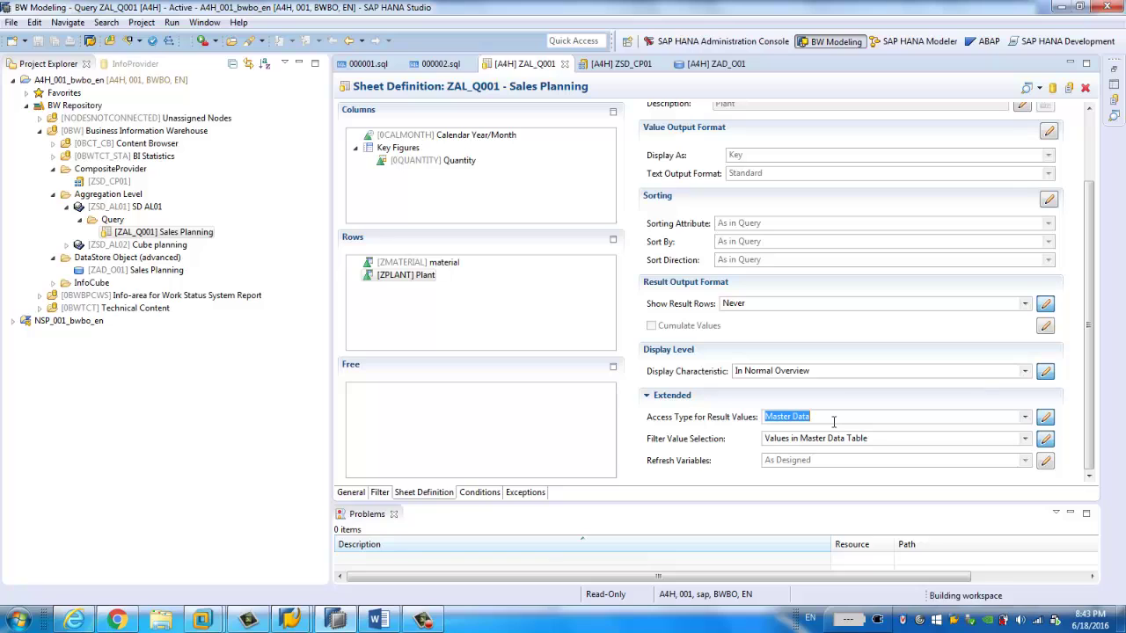
left_click(425, 264)
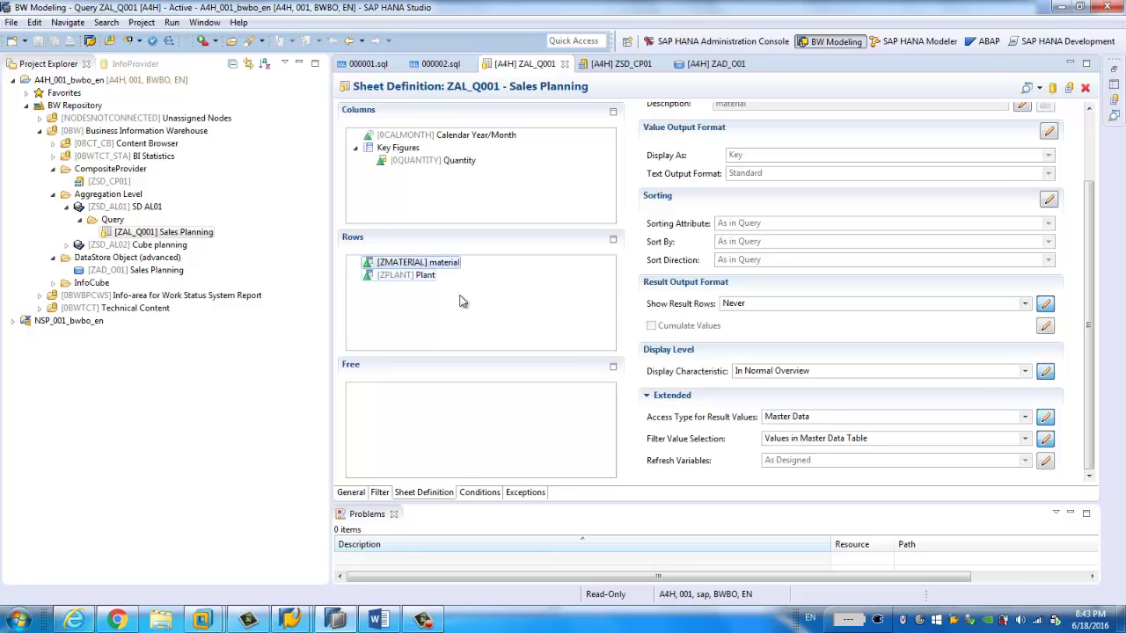
left_click(1025, 418)
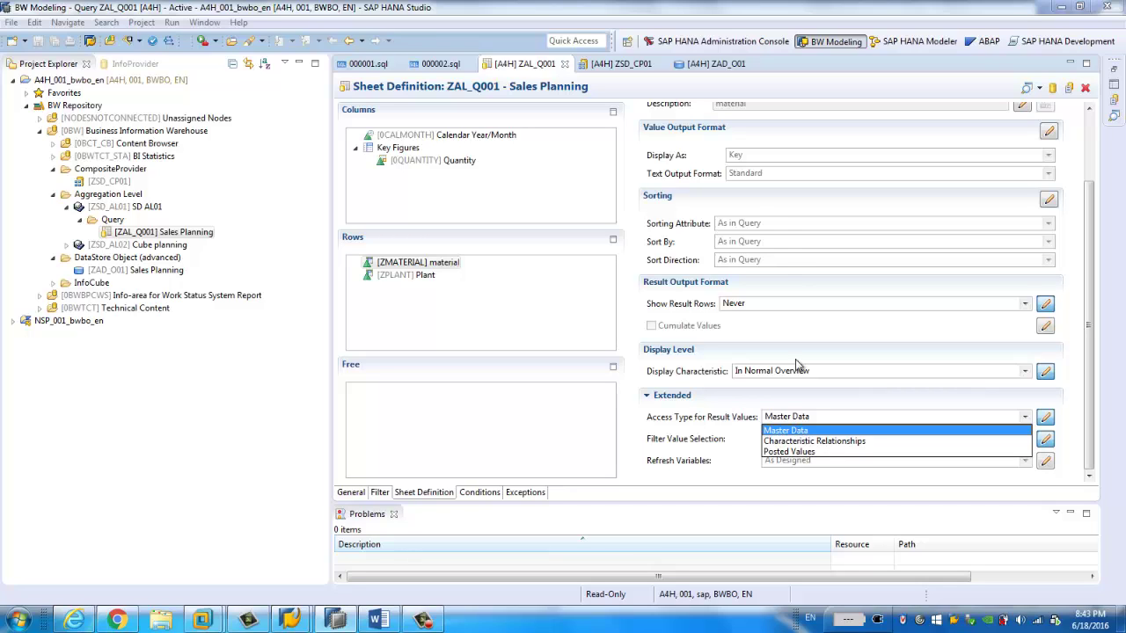
Step: Examine the Quantity key figure's Input-Ready planning options and the extended properties of Calendar Year/Month
left_click(476, 165)
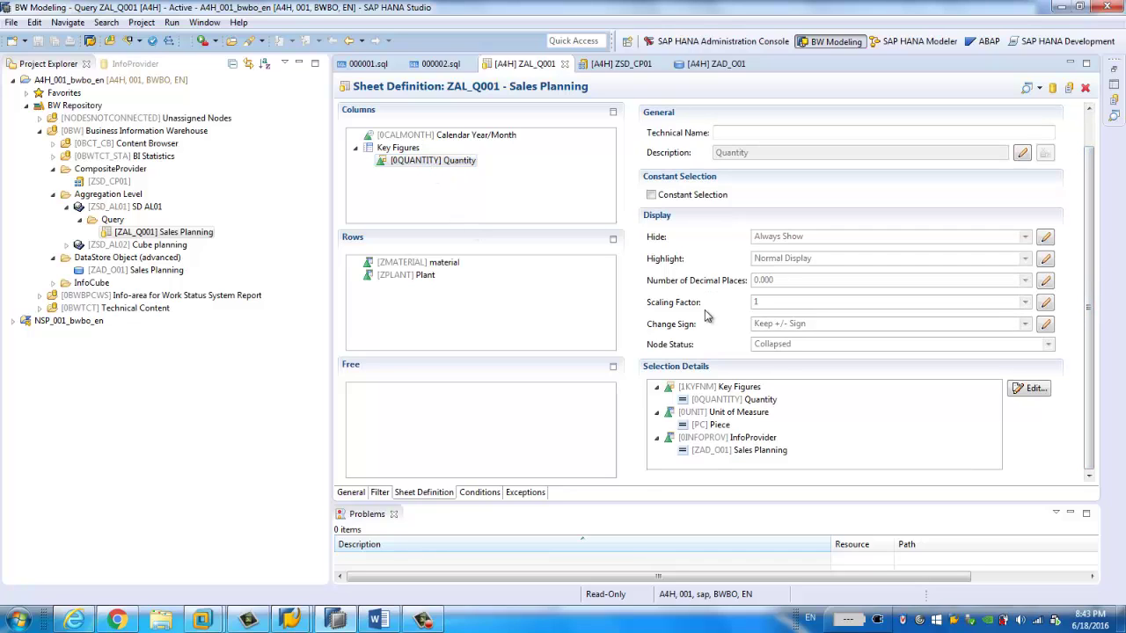
scroll(709, 314, "up", 1)
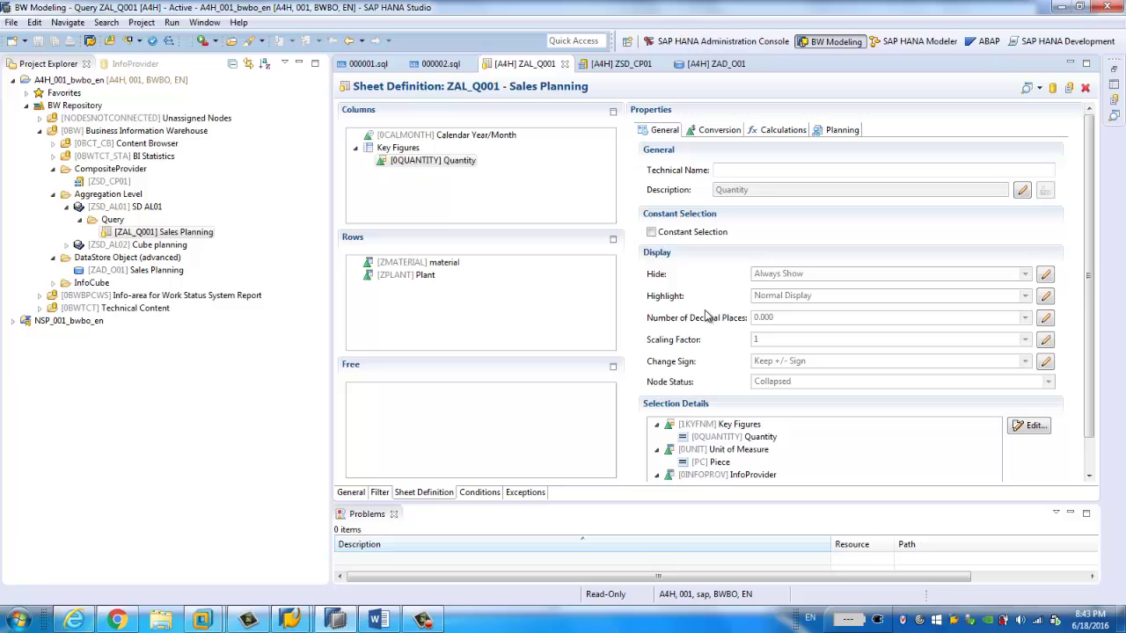
left_click(835, 131)
left_click(1023, 172)
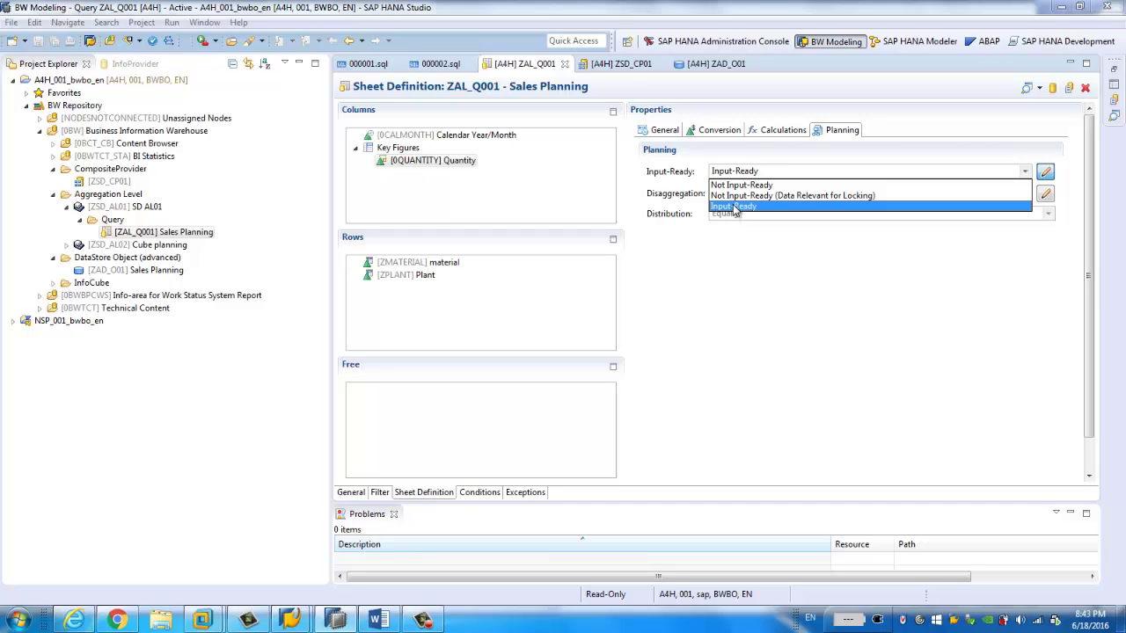
left_click(493, 137)
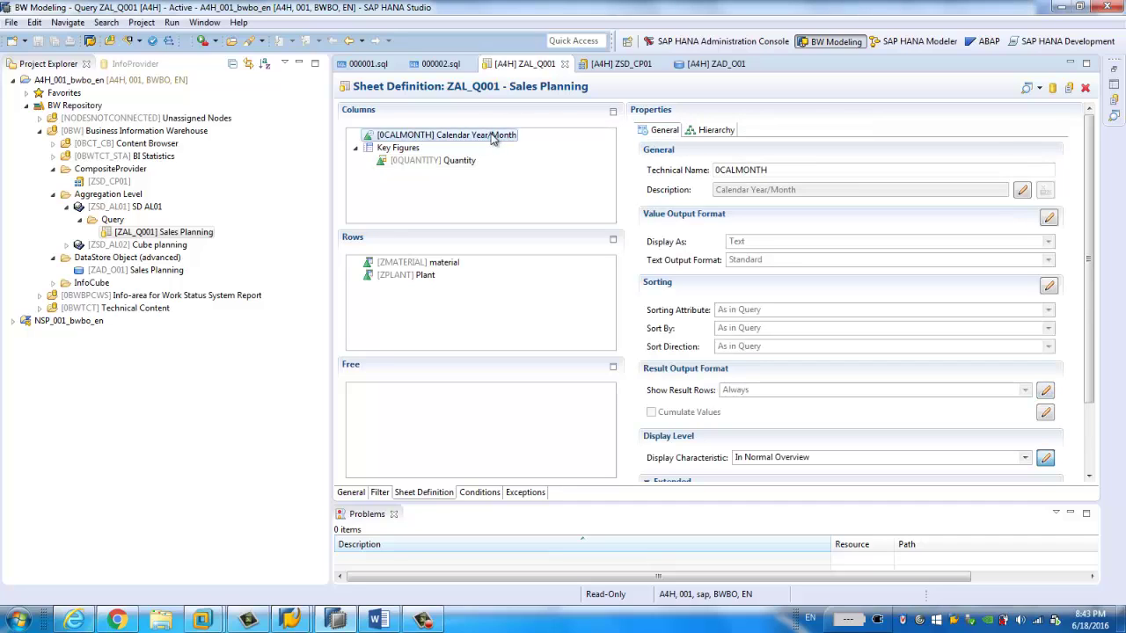
left_click_drag(1089, 370, 1089, 441)
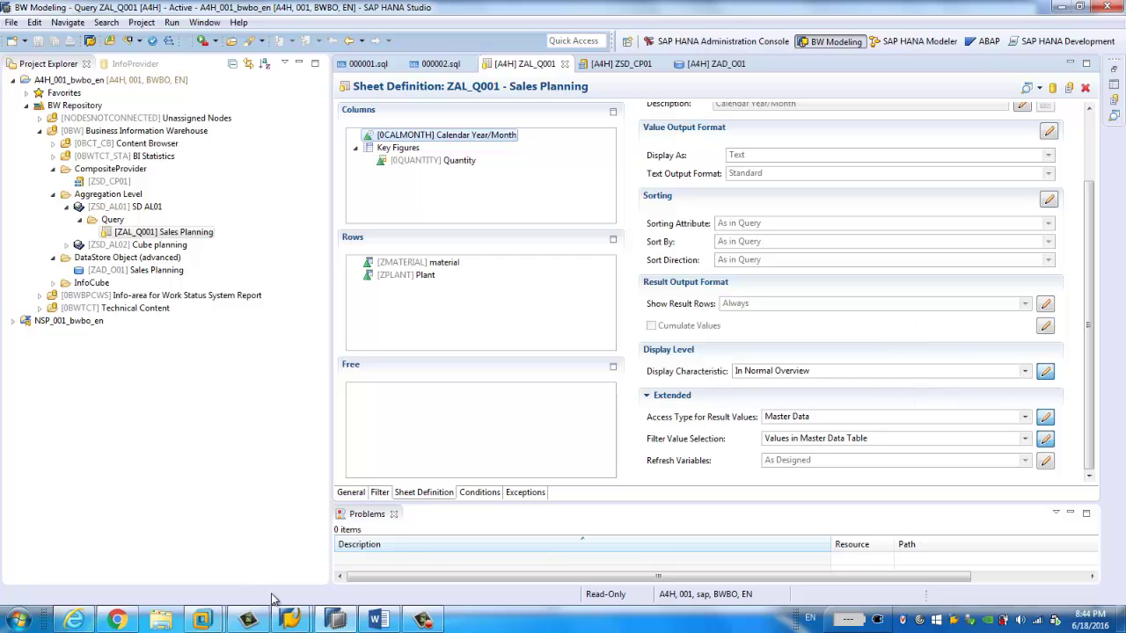
Step: Switch to the Word outline and review the items on creating the input query and the sales planning report
left_click(378, 620)
left_click(367, 311)
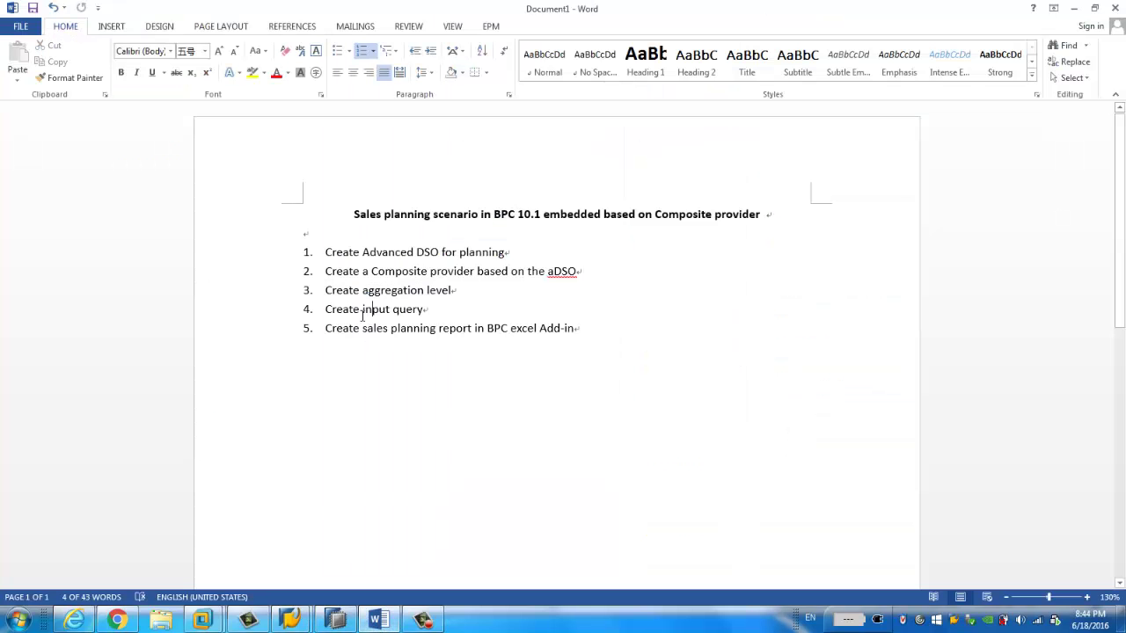
left_click_drag(332, 309, 423, 310)
left_click(376, 328)
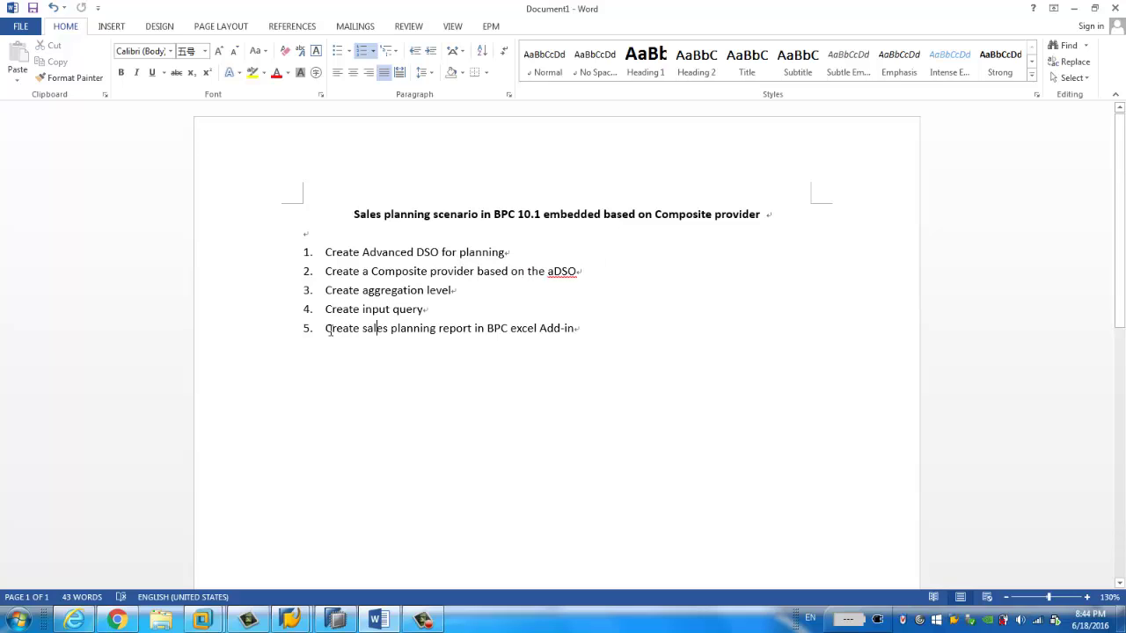
left_click_drag(331, 328, 522, 410)
left_click(521, 413)
Step: Launch the EPM Office Add-in for Excel from the BPC web client and widen the Connection Name column in Connection Manager
left_click(75, 620)
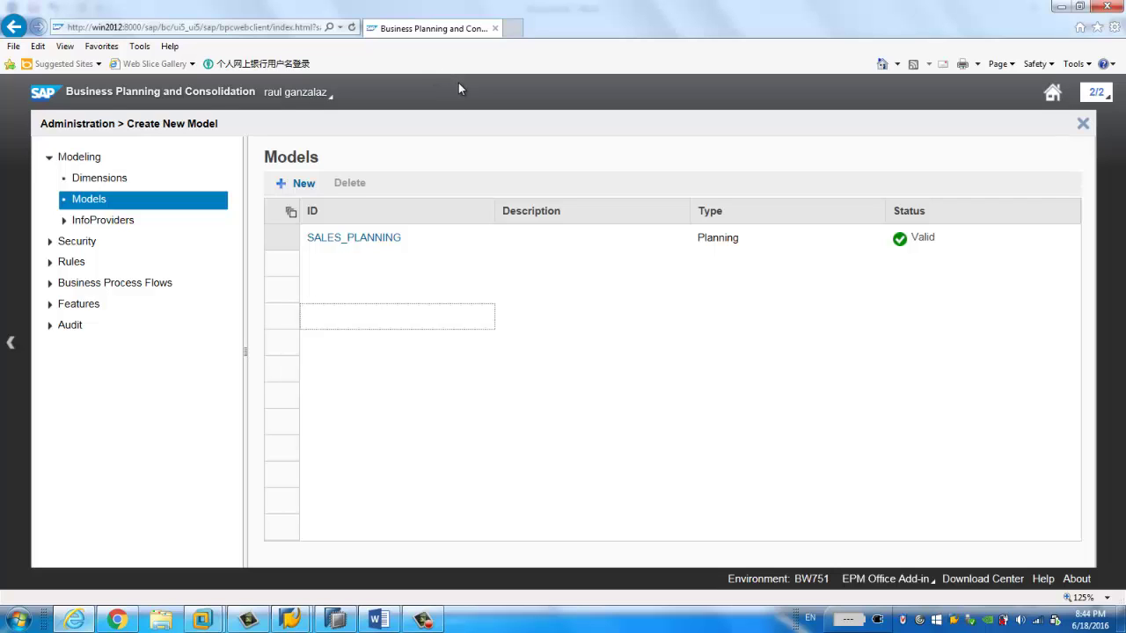
left_click(1080, 124)
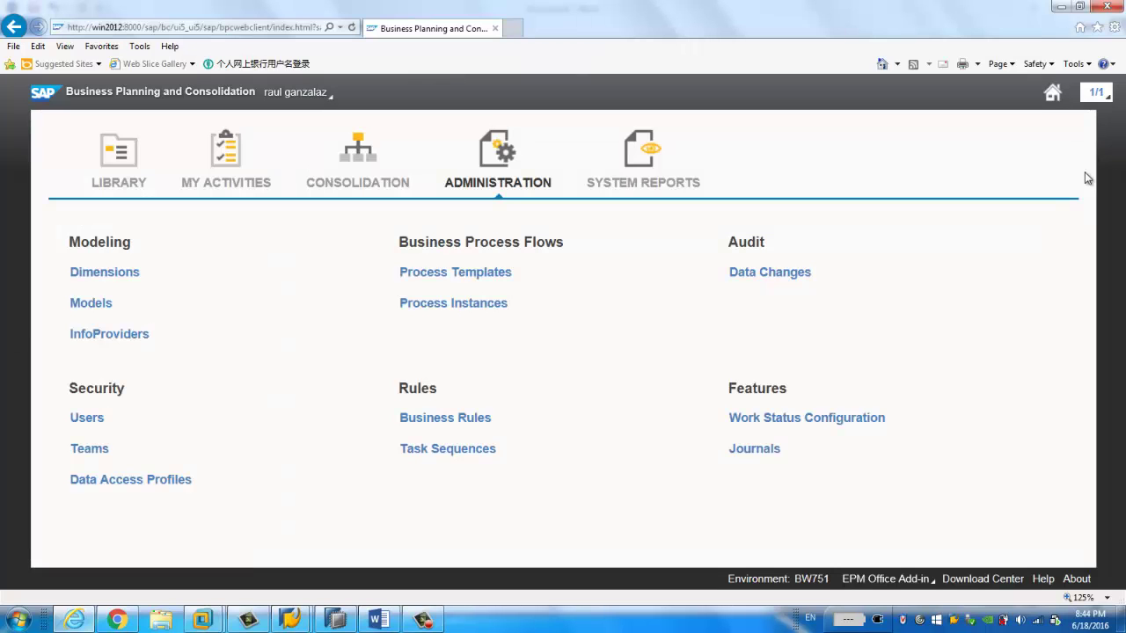
left_click(934, 581)
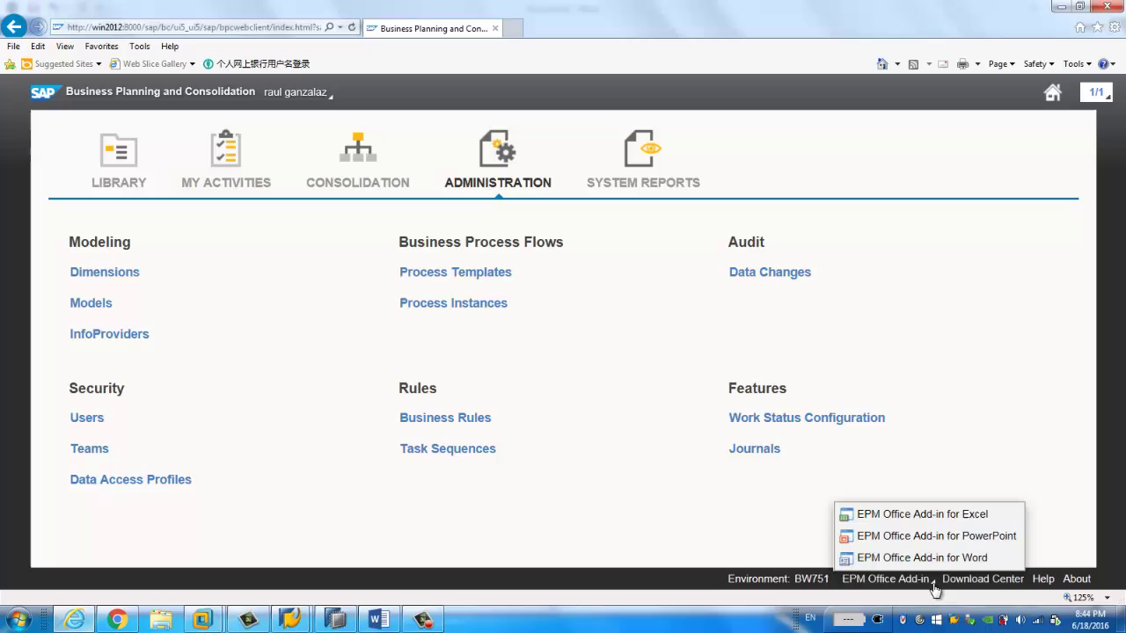
left_click(948, 519)
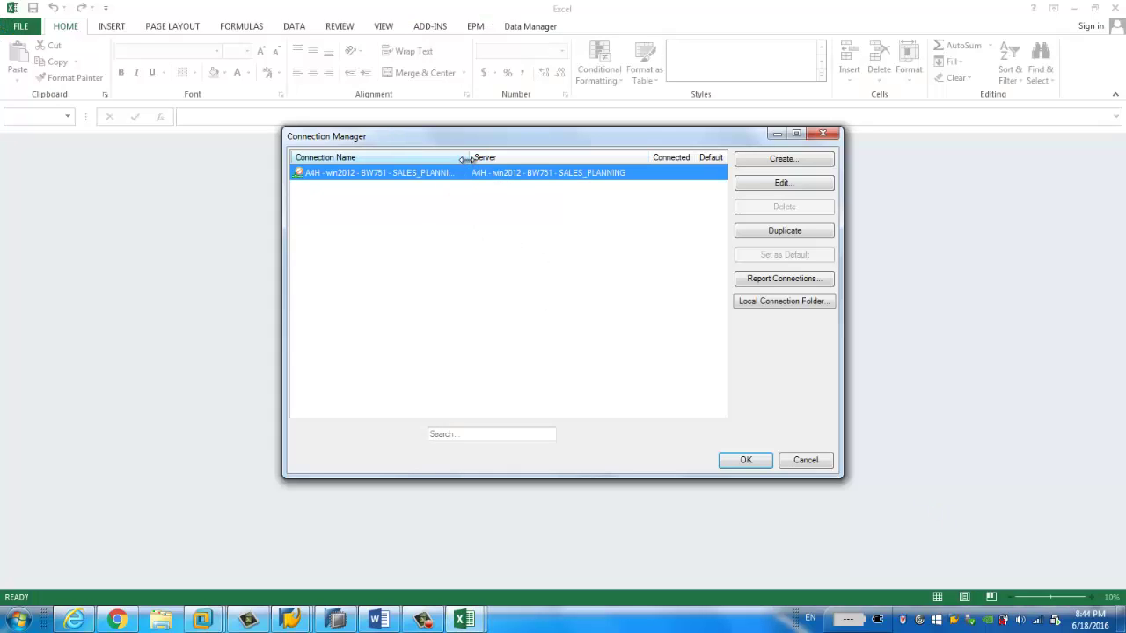
left_click_drag(469, 158, 546, 166)
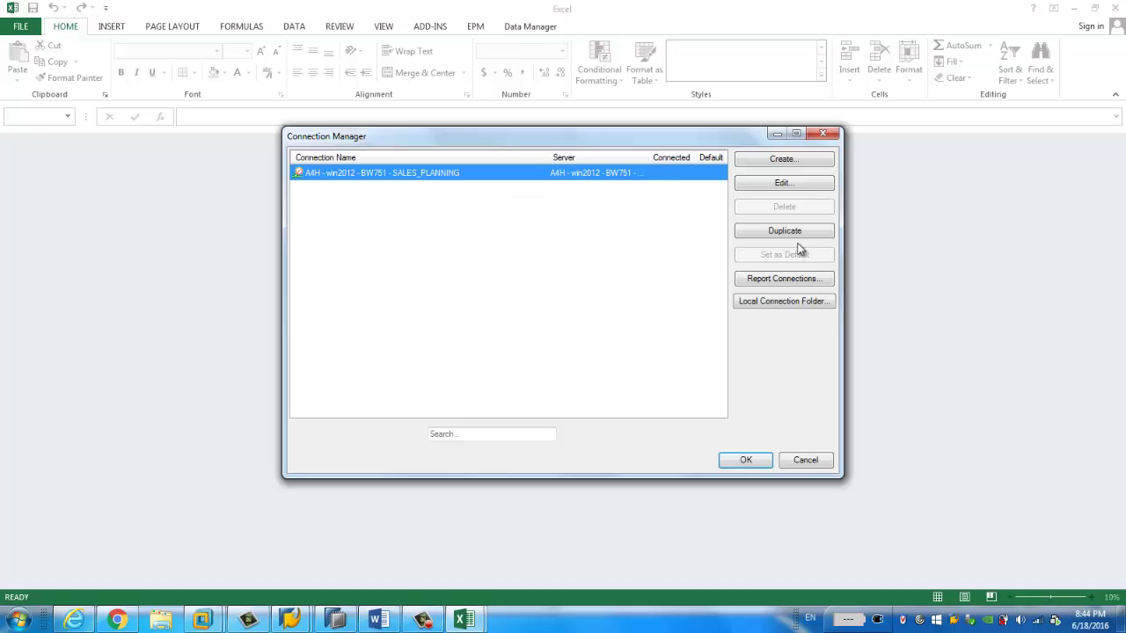
Step: Open the A4H connection for editing, highlight its SALES_PLANNING model name, and examine that model's details in the BPC web client
left_click(759, 183)
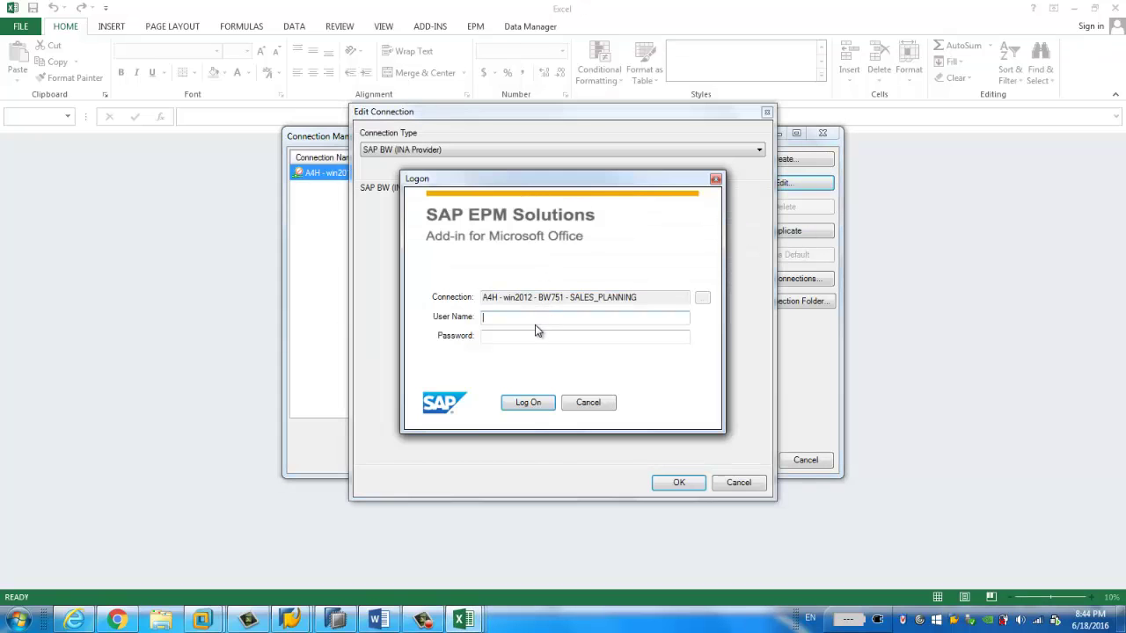
left_click_drag(643, 297, 569, 297)
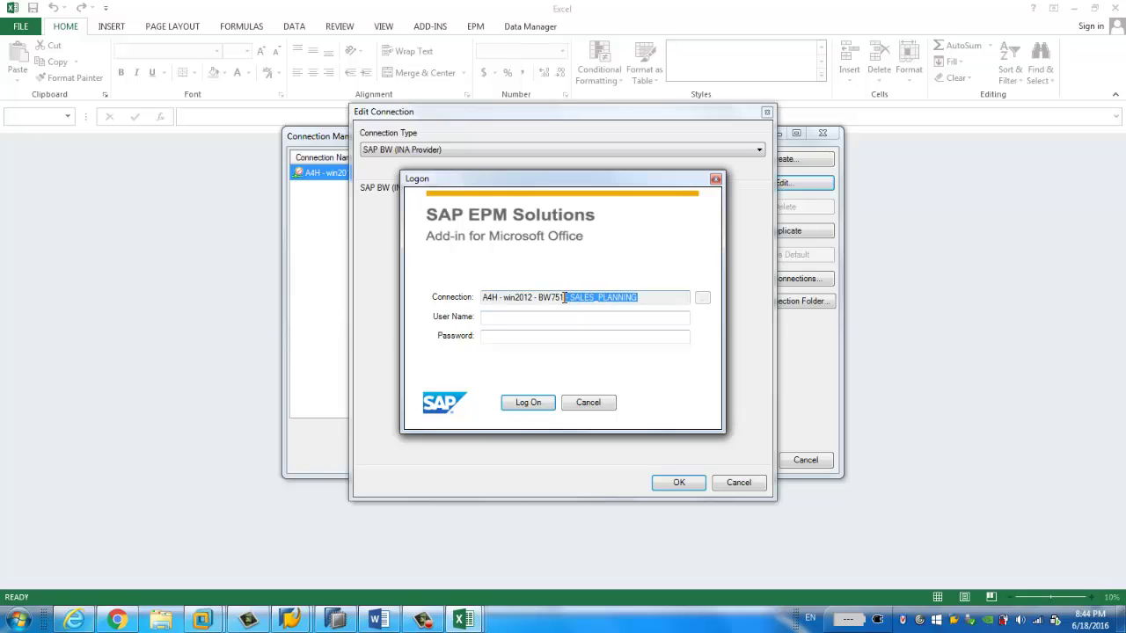
left_click(74, 620)
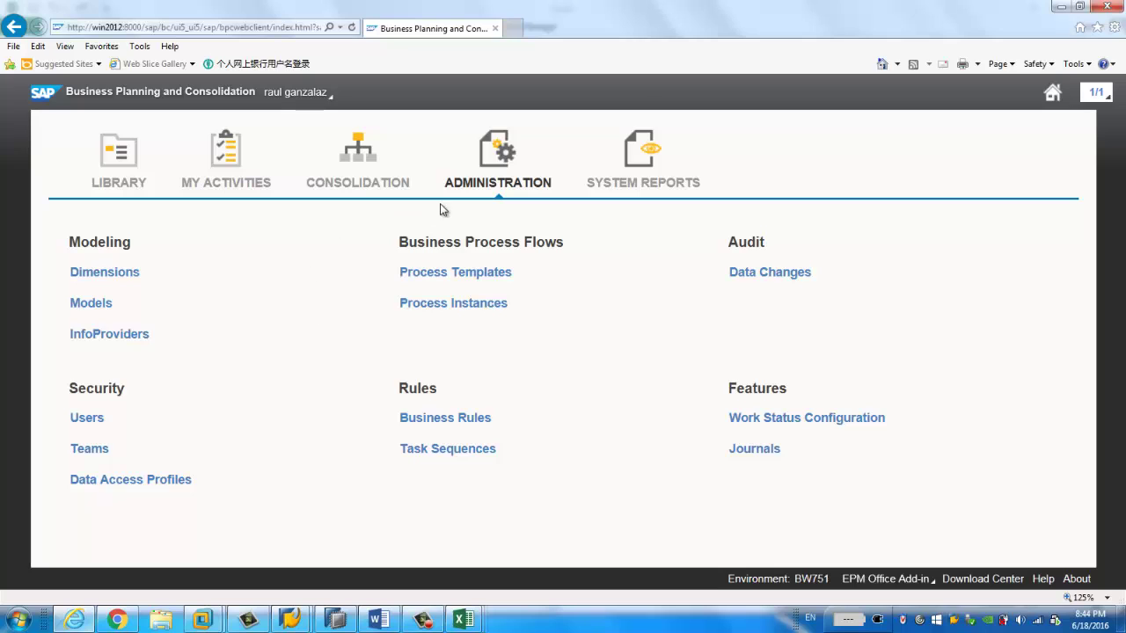
left_click(95, 306)
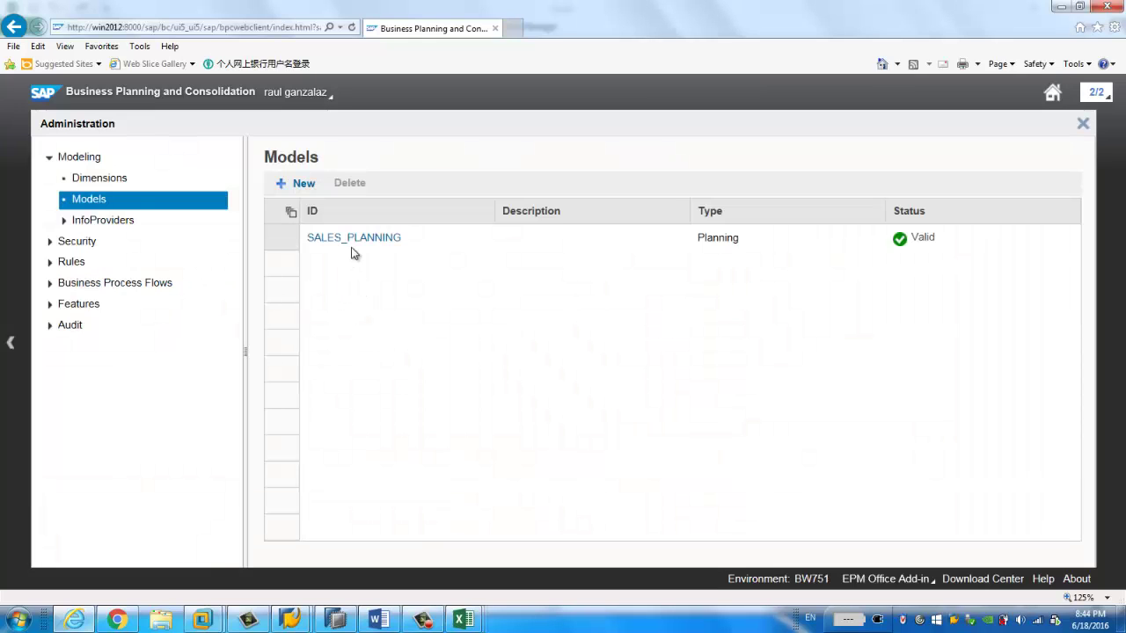
left_click(358, 243)
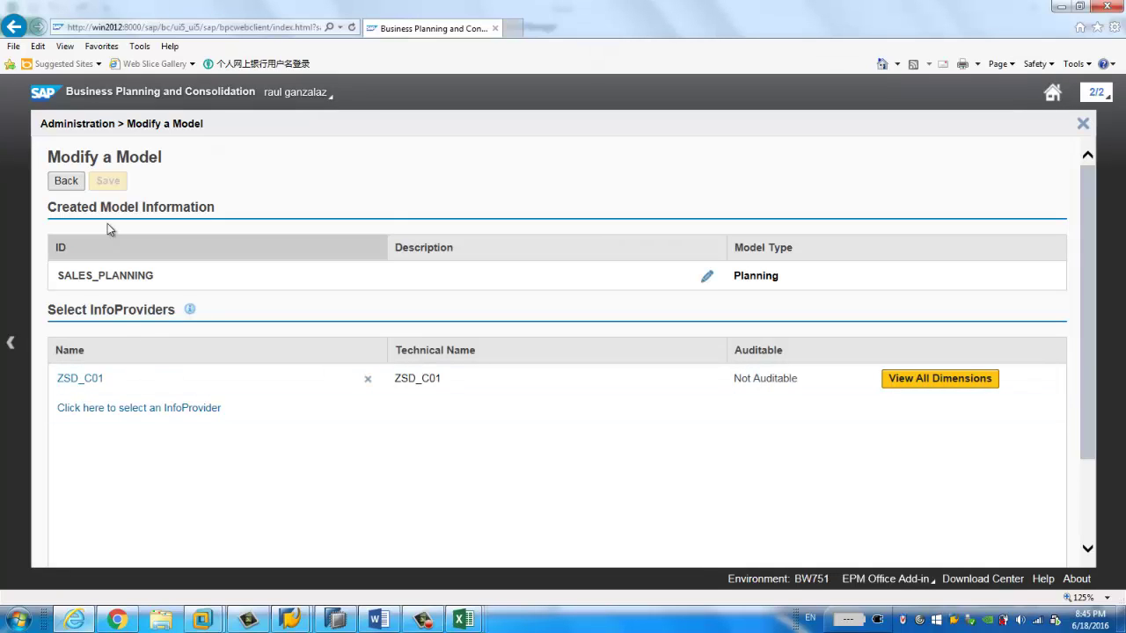
left_click(77, 185)
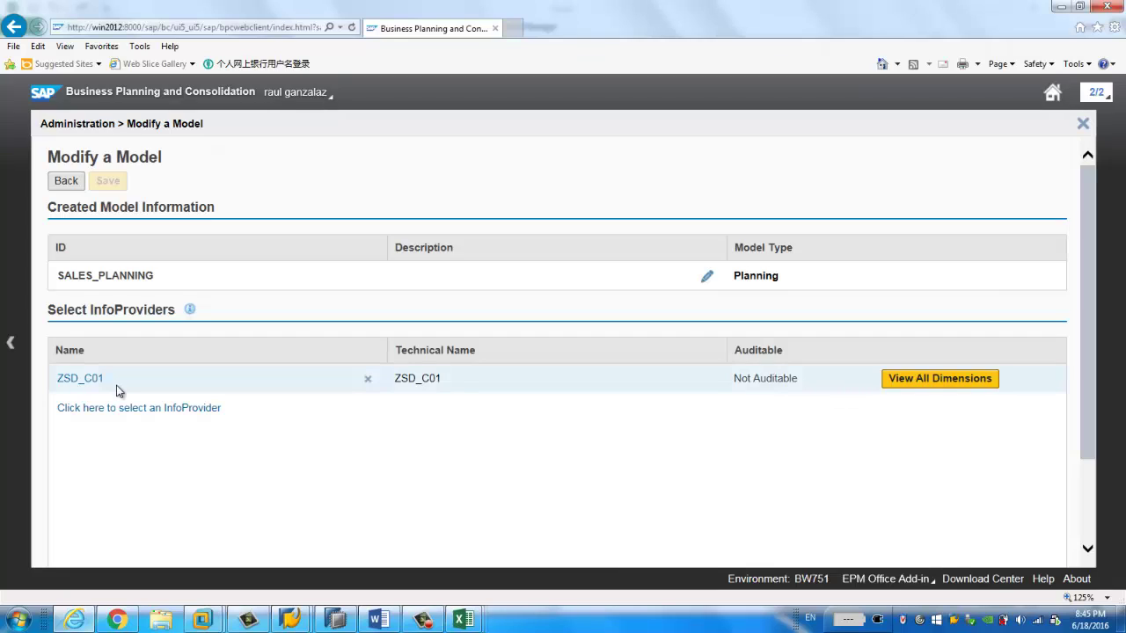
left_click(69, 184)
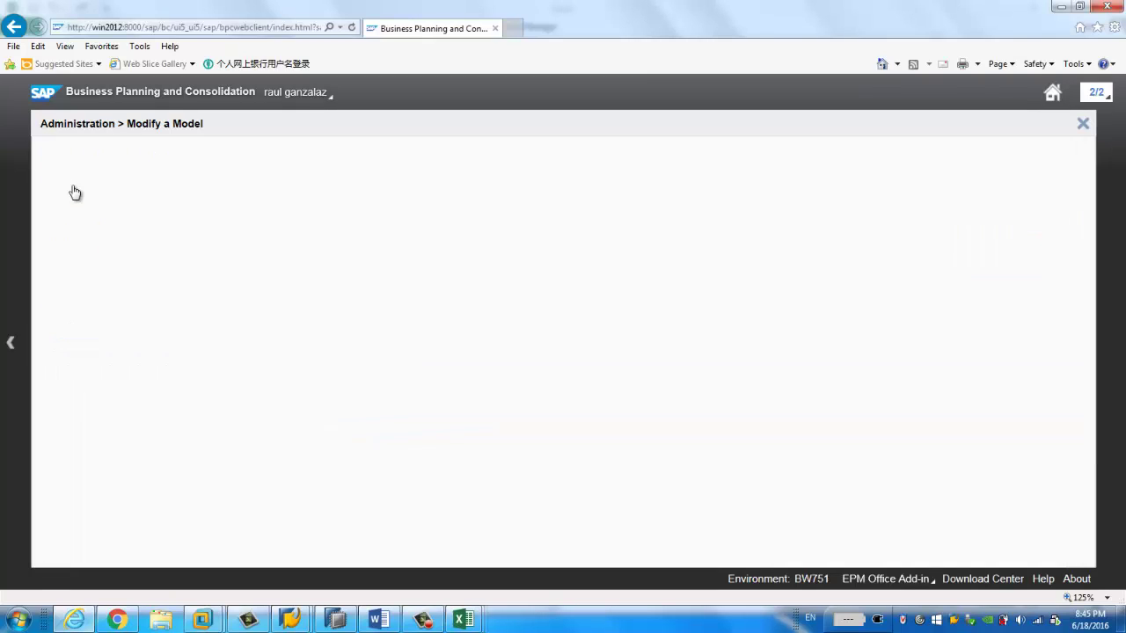
left_click(1083, 123)
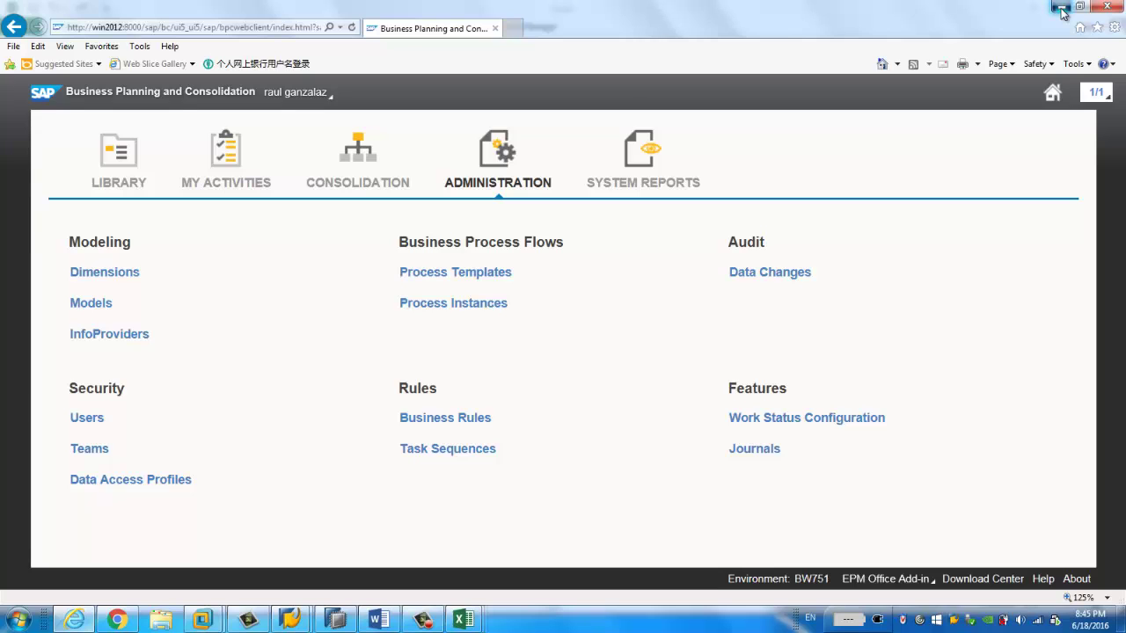
Step: Return to Excel, close the connection's logon and editing dialogs, and open the SALES_PLANNING connection from Connection Manager
left_click(1061, 9)
mouse_move(463, 619)
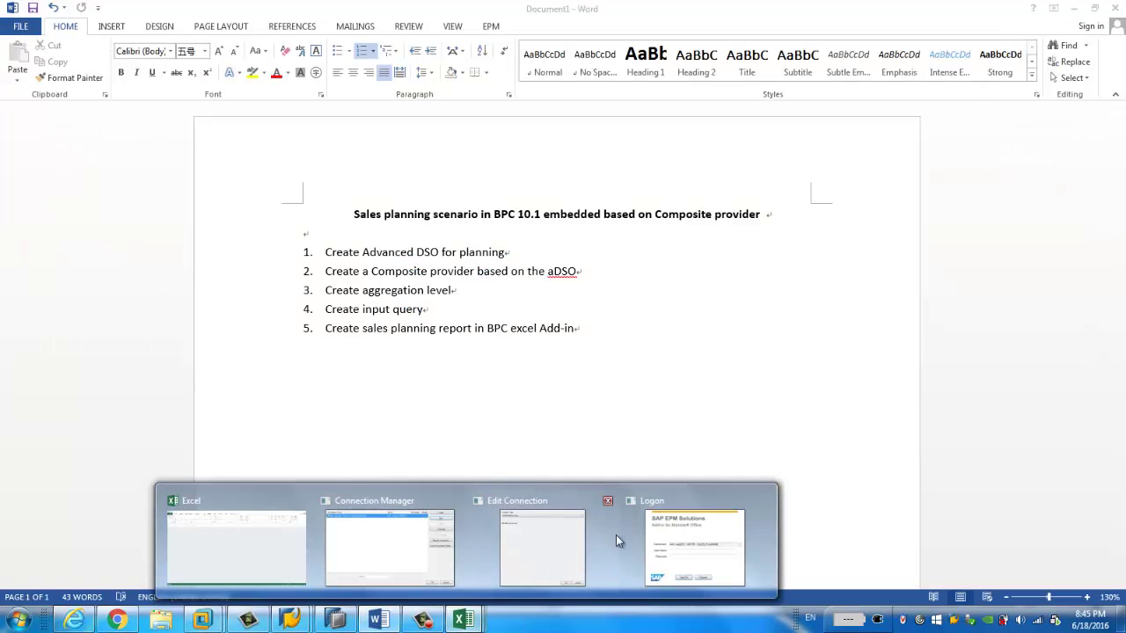
left_click(626, 540)
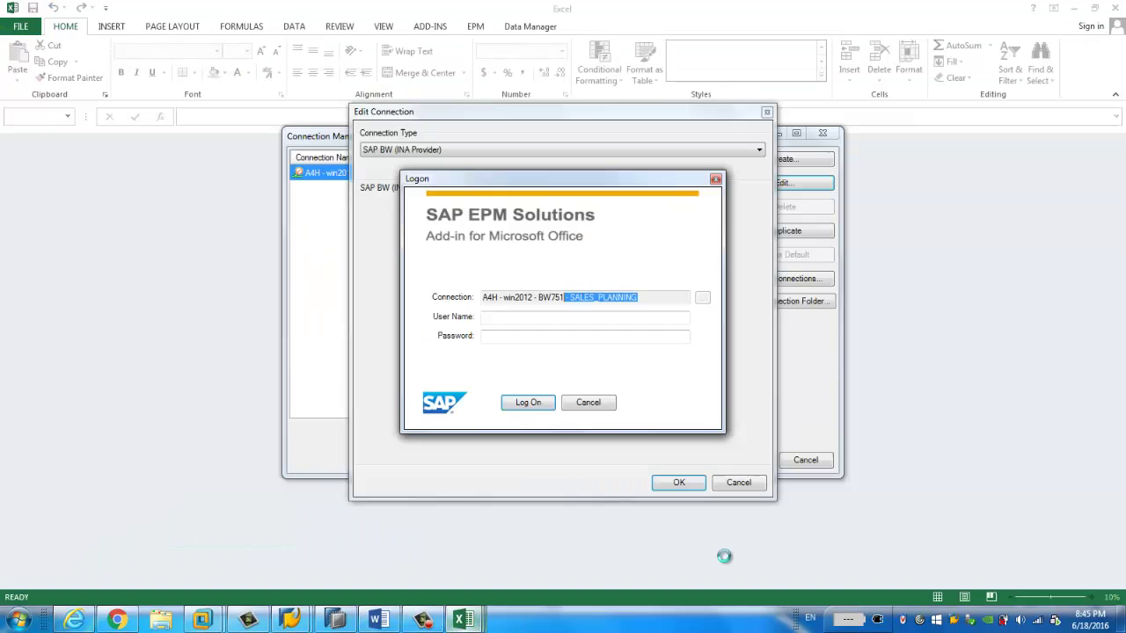
left_click(585, 405)
left_click(695, 482)
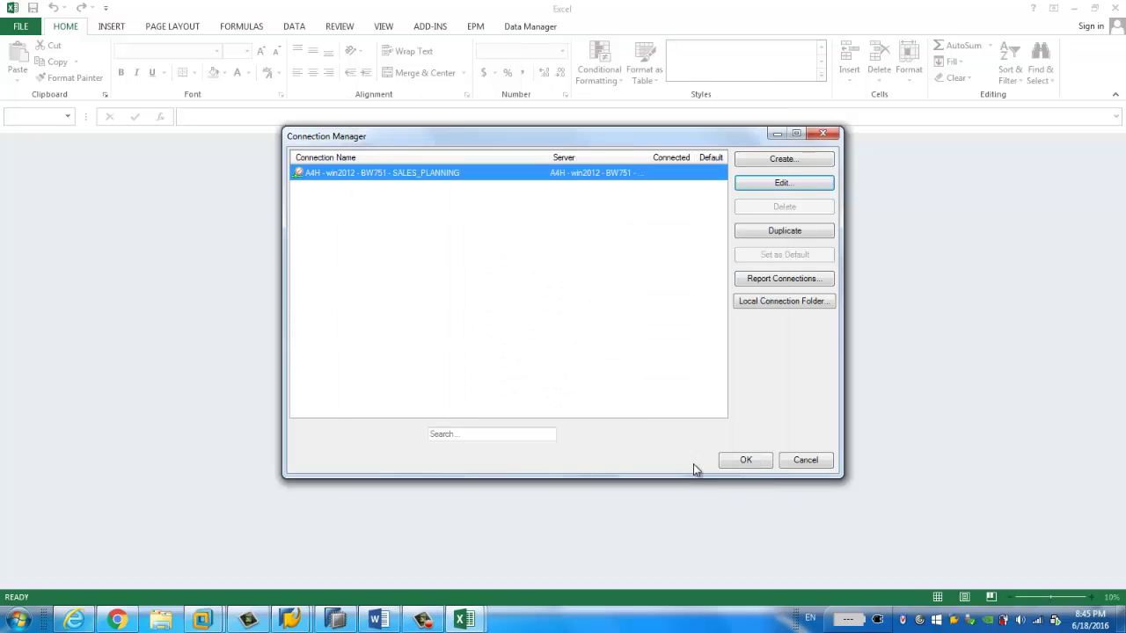
double_click(360, 173)
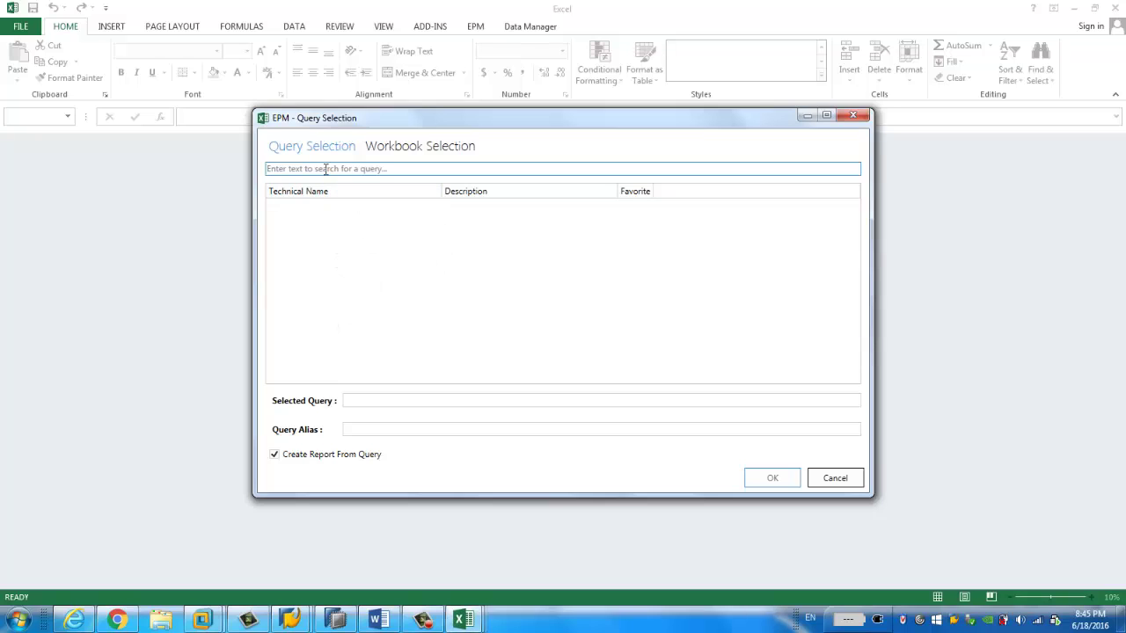
Step: Switch to SAP HANA Studio and copy the technical name ZAL_Q001 from the Sales Planning query's general properties
left_click(335, 620)
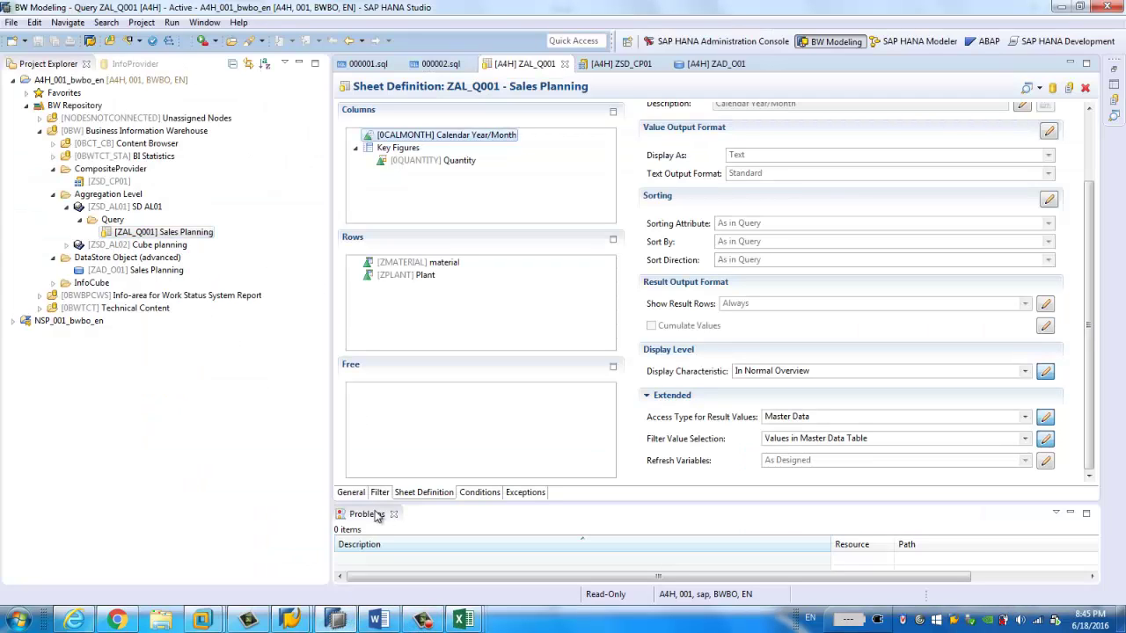
left_click(353, 494)
left_click_drag(456, 127, 397, 134)
key("ctrl+c")
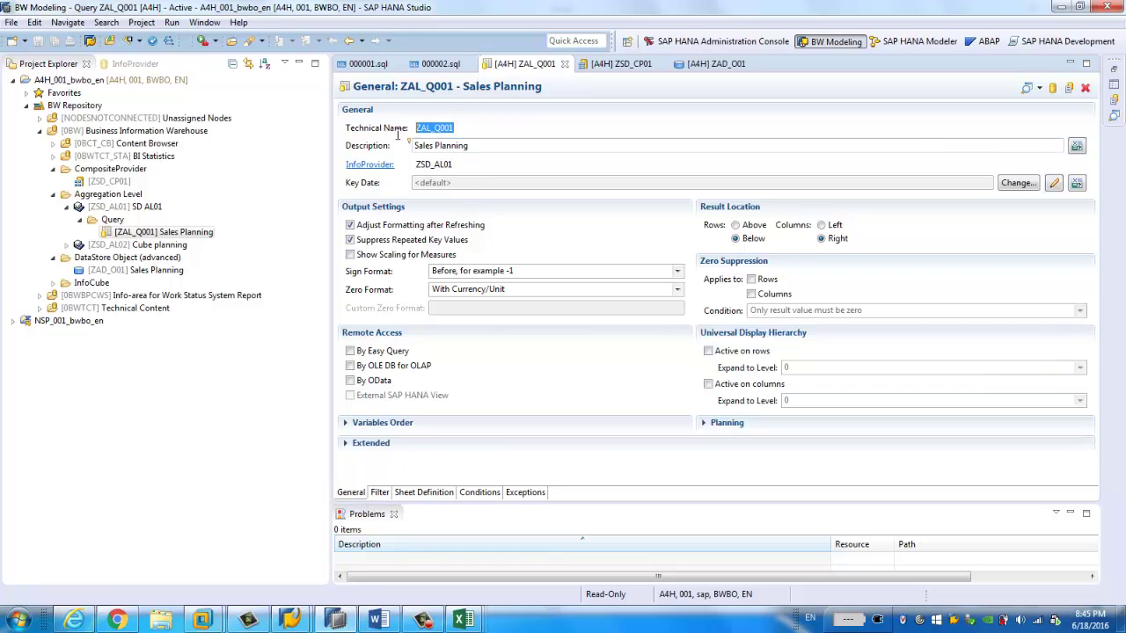
Step: Return to Excel, search for the query ZAL_Q001 by its copied name, and create a report from it
left_click(1072, 7)
key("ctrl+v")
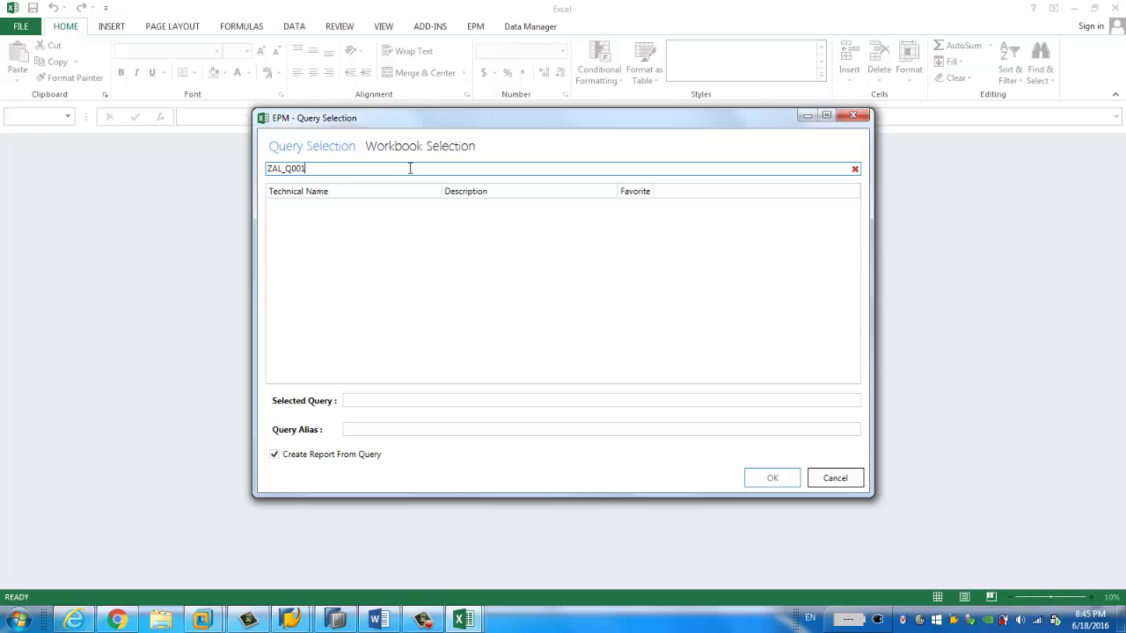
left_click(300, 217)
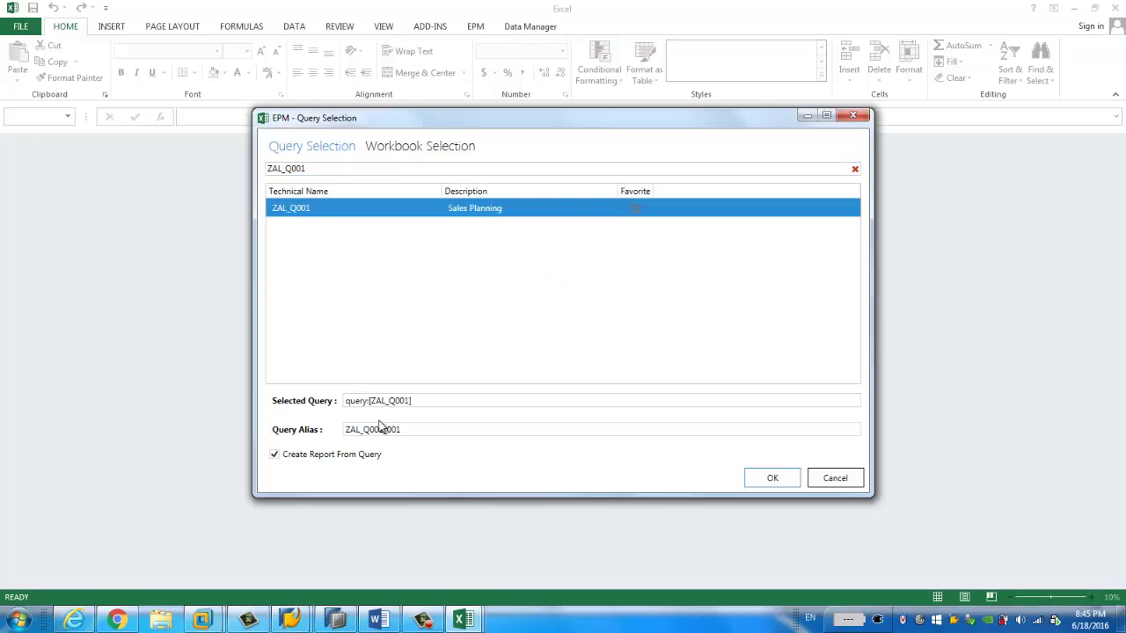
left_click(773, 479)
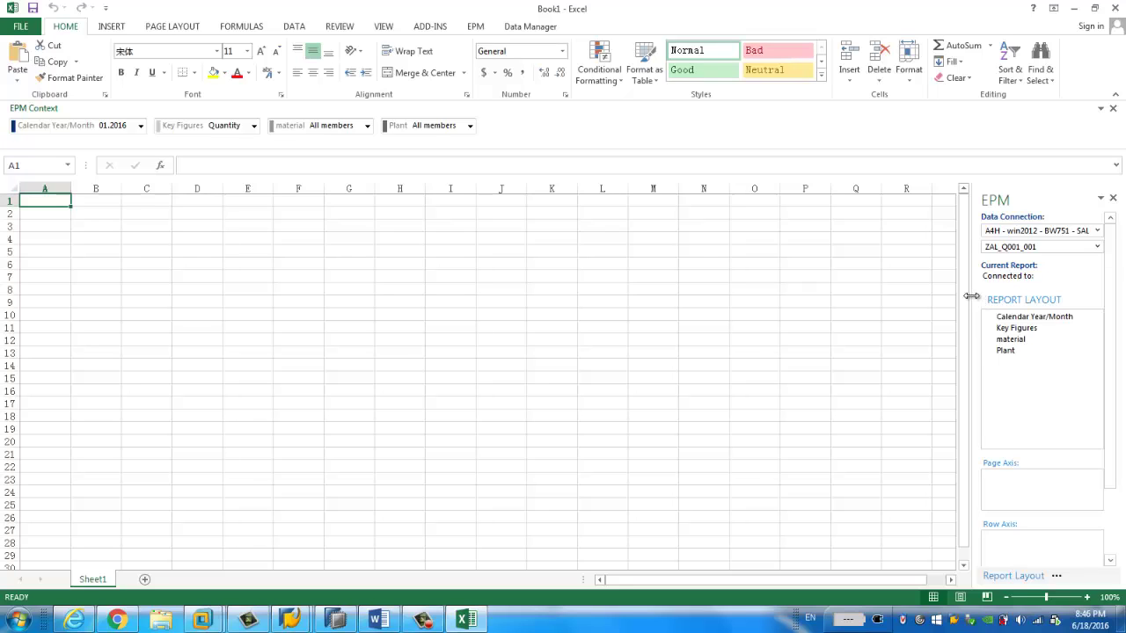
Step: Widen the EPM pane and assign Plant and material, in that order, to the report's row axis
left_click_drag(971, 294, 921, 299)
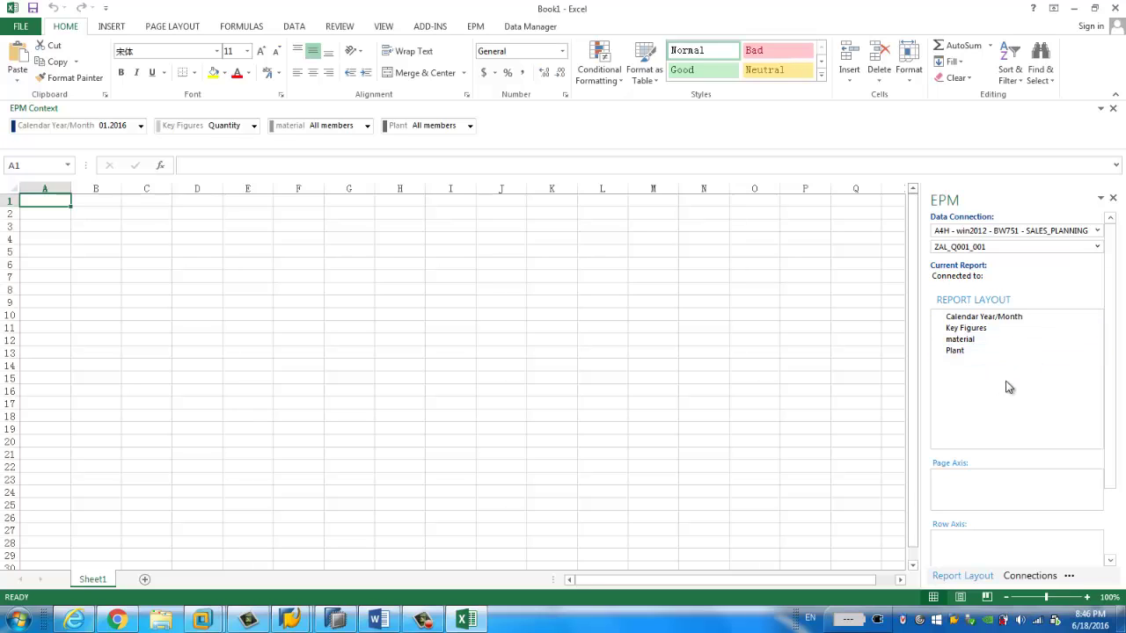
left_click_drag(1111, 395, 1117, 480)
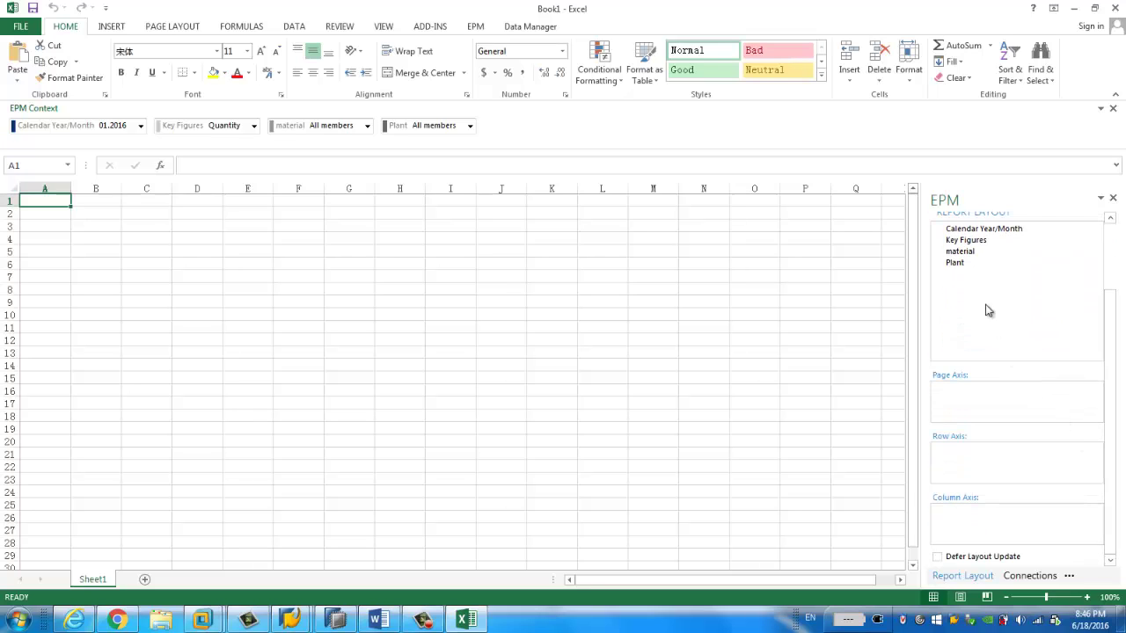
left_click_drag(965, 264, 964, 457)
left_click_drag(962, 255, 958, 461)
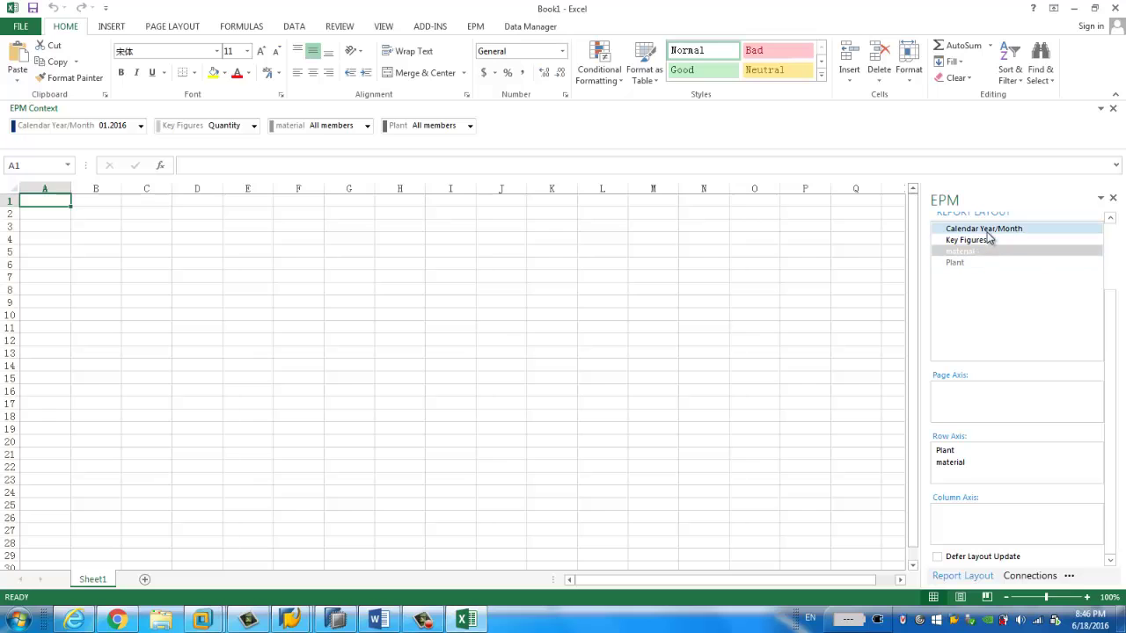
Step: Assign Calendar Year/Month and Key Figures to the column axis, with Key Figures above, and select cell C3
left_click_drag(986, 230, 965, 508)
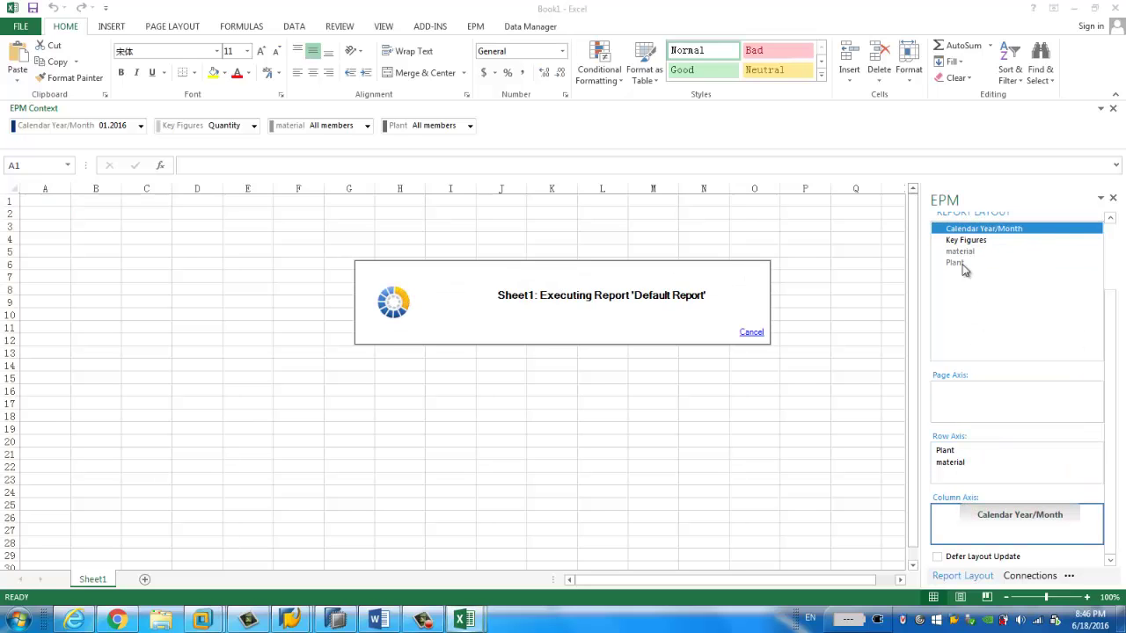
left_click_drag(966, 265, 963, 556)
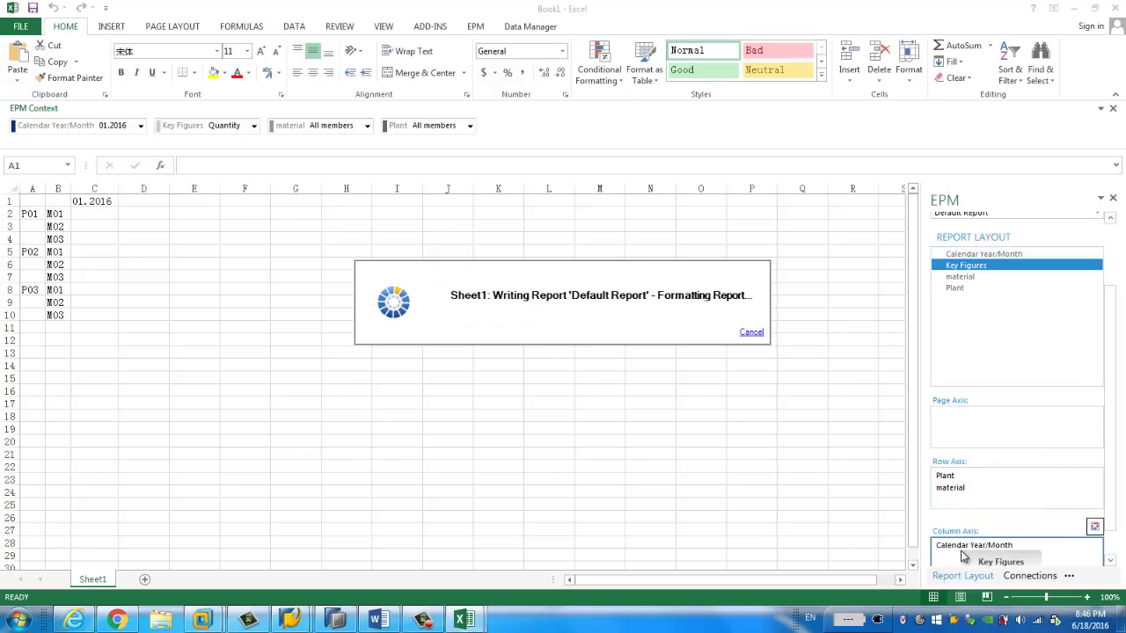
left_click(124, 190)
left_click(102, 226)
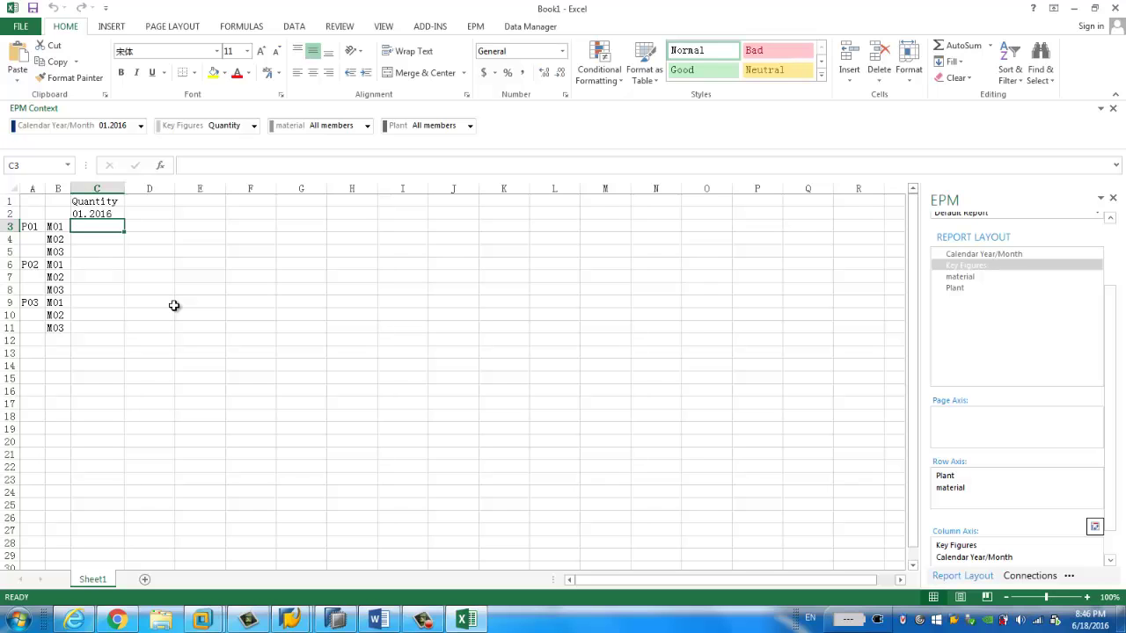
Step: Add the months 02.2016 through 06.2016 to the report's Calendar Year/Month column members
double_click(1066, 556)
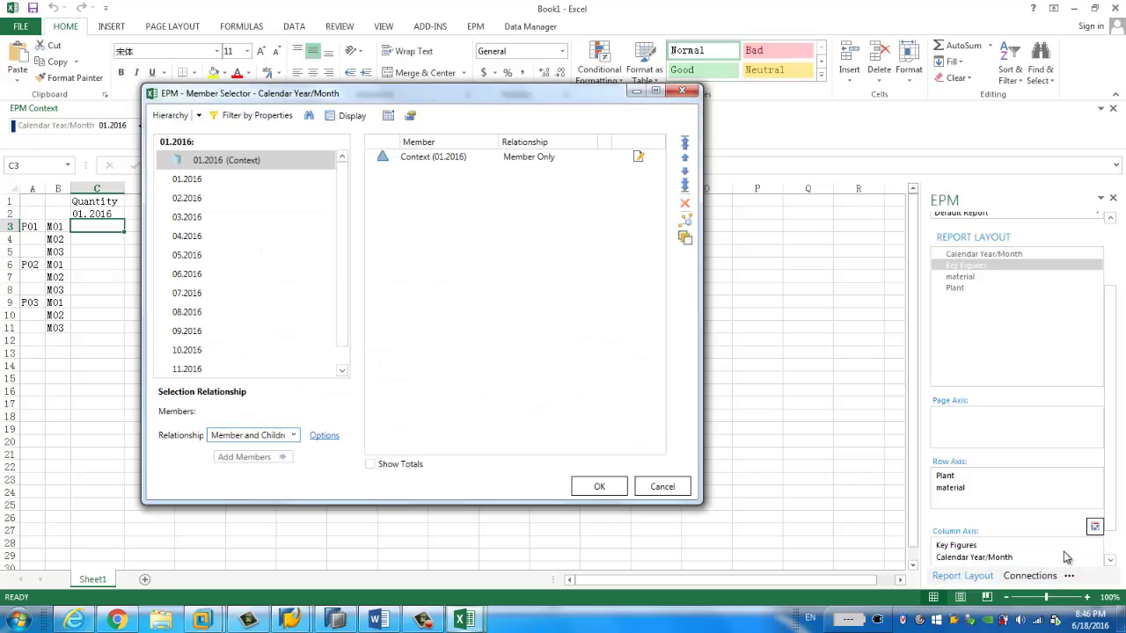
left_click(186, 203)
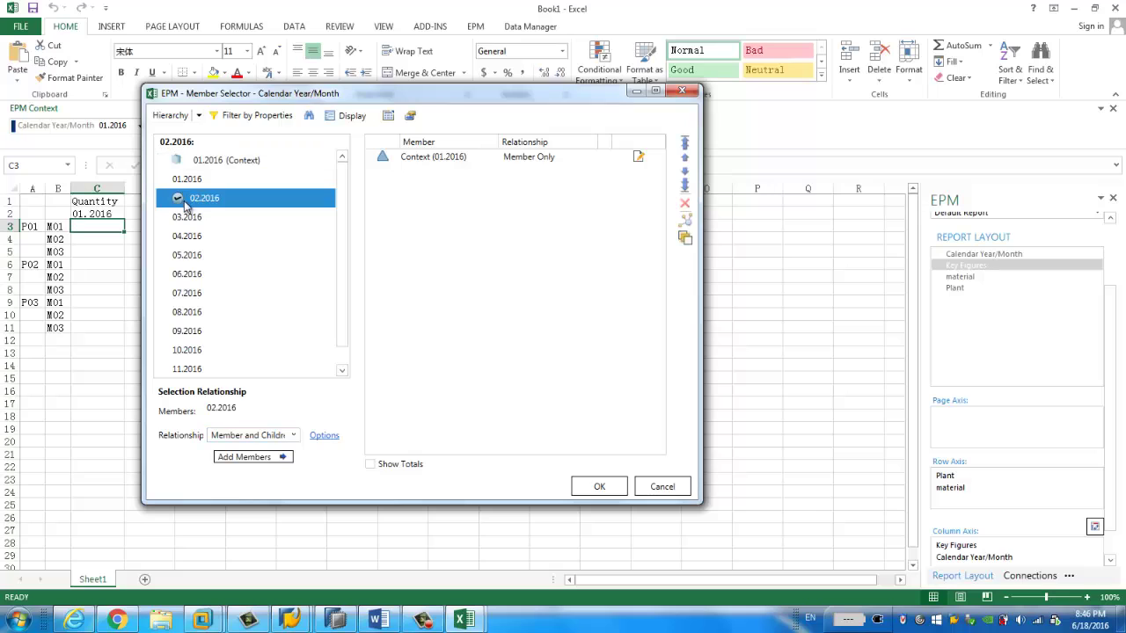
left_click(187, 217)
left_click(189, 236)
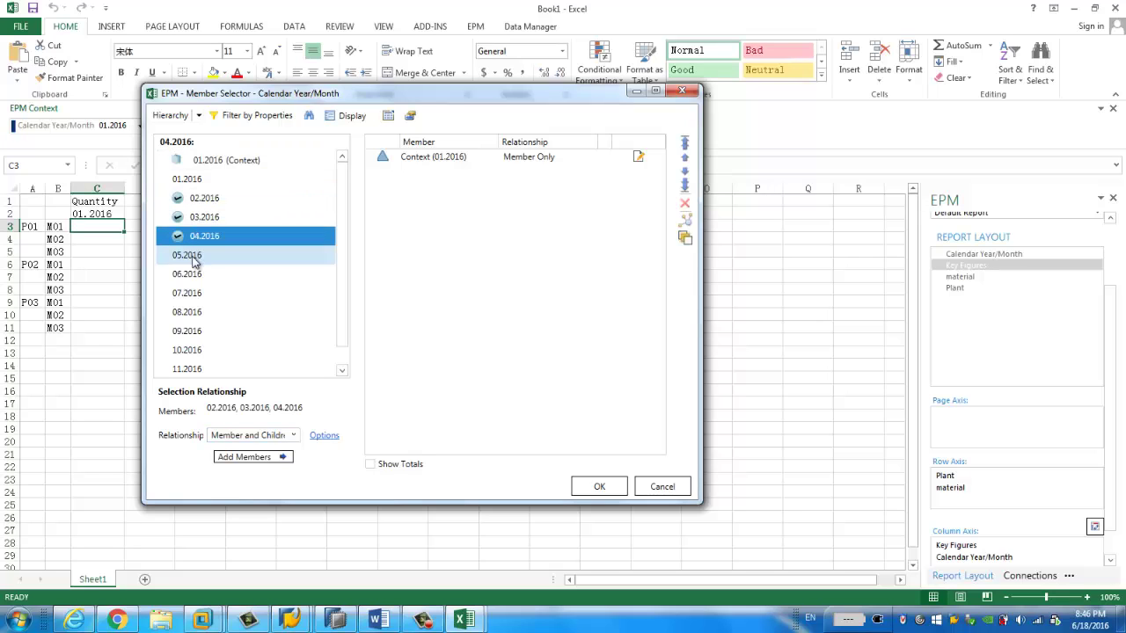
left_click(191, 257)
left_click(195, 274)
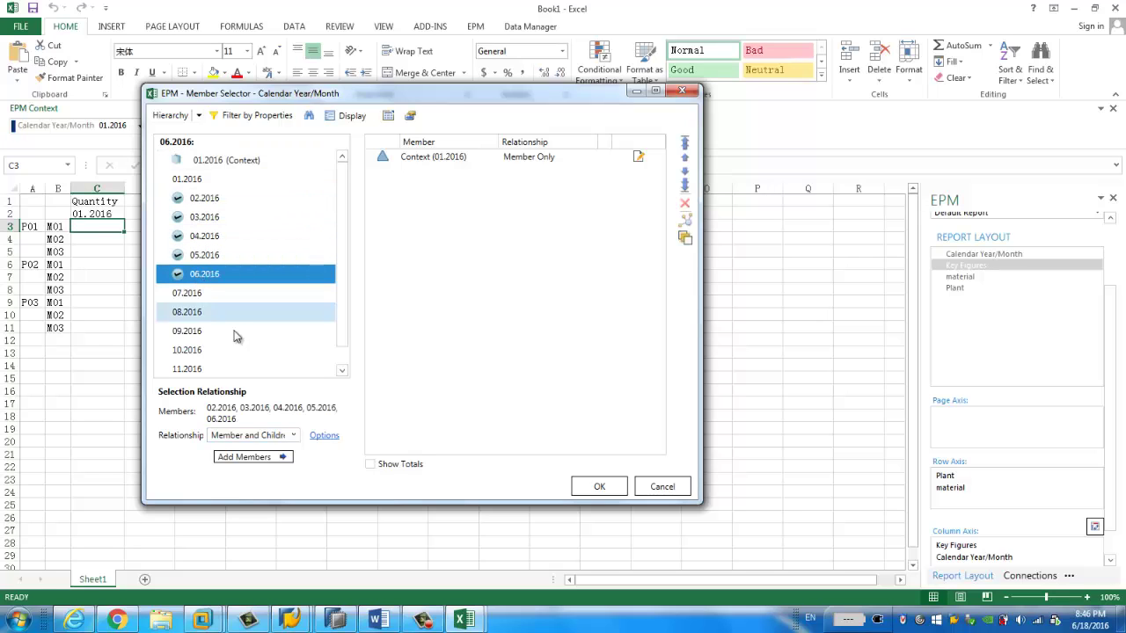
left_click(264, 457)
left_click(601, 487)
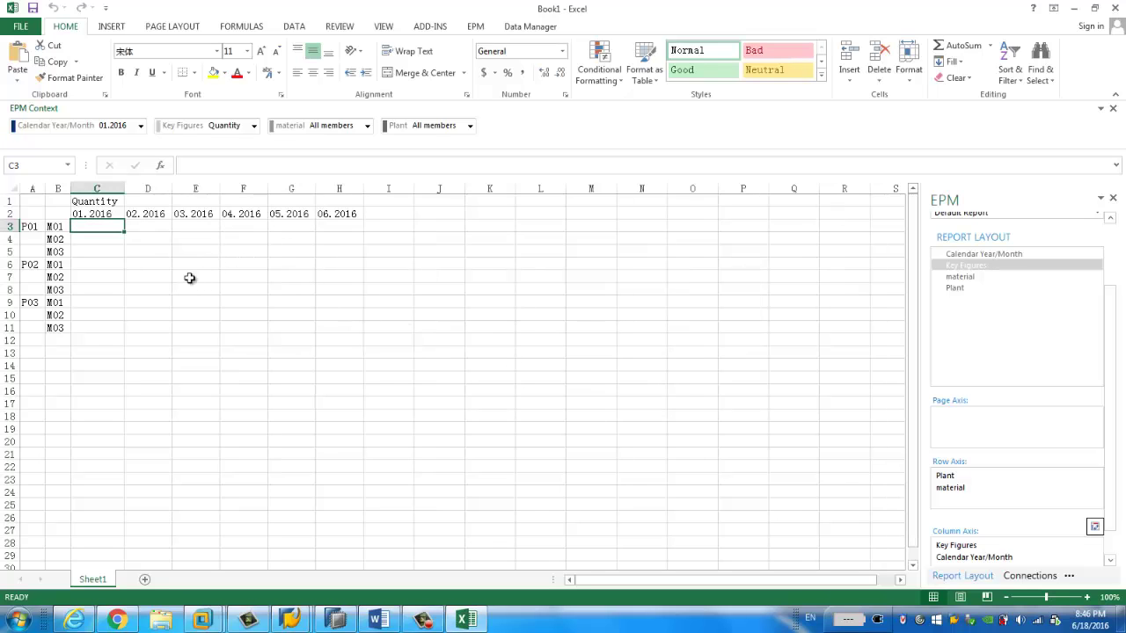
Step: Inspect the Quantity and 01.2016 header cells and the first data cell for plant P01 and material M01
left_click(91, 202)
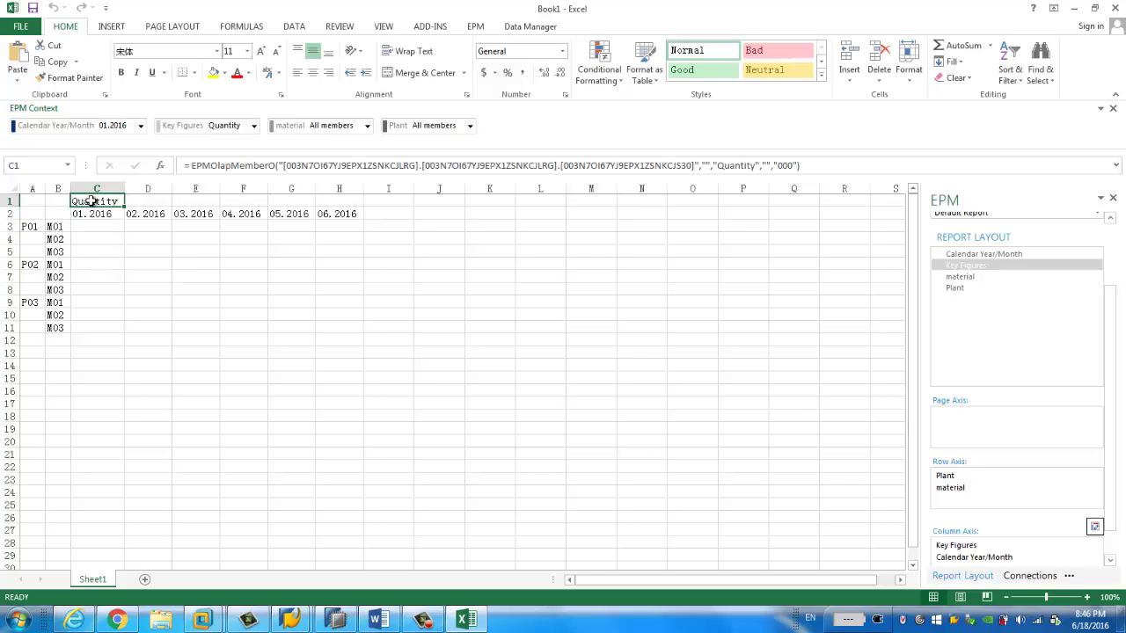
left_click(92, 212)
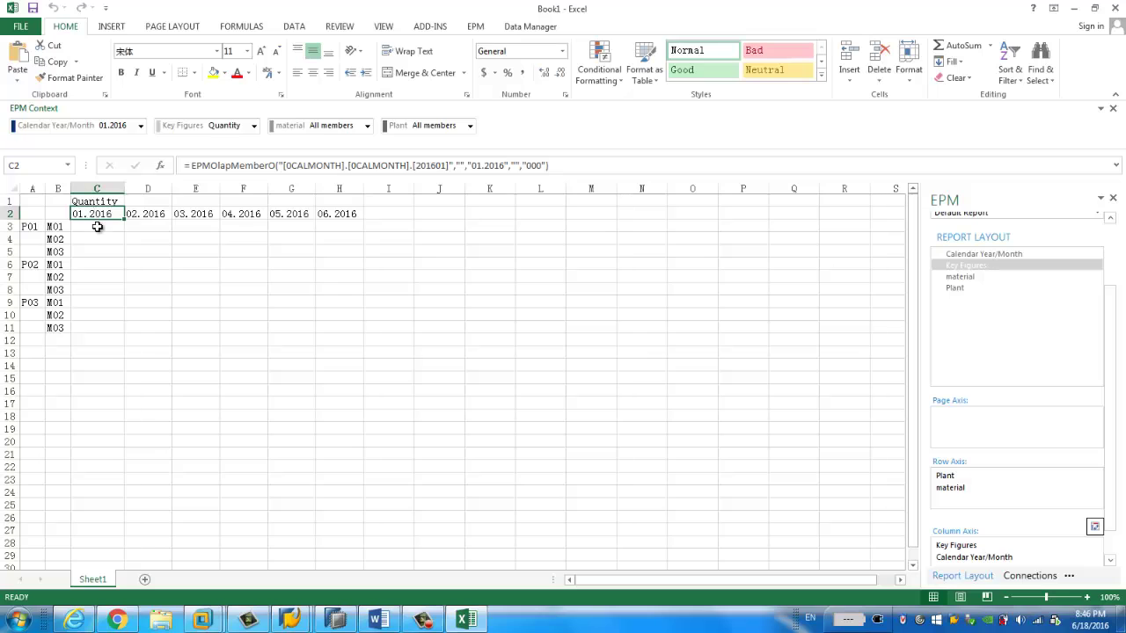
left_click(98, 227)
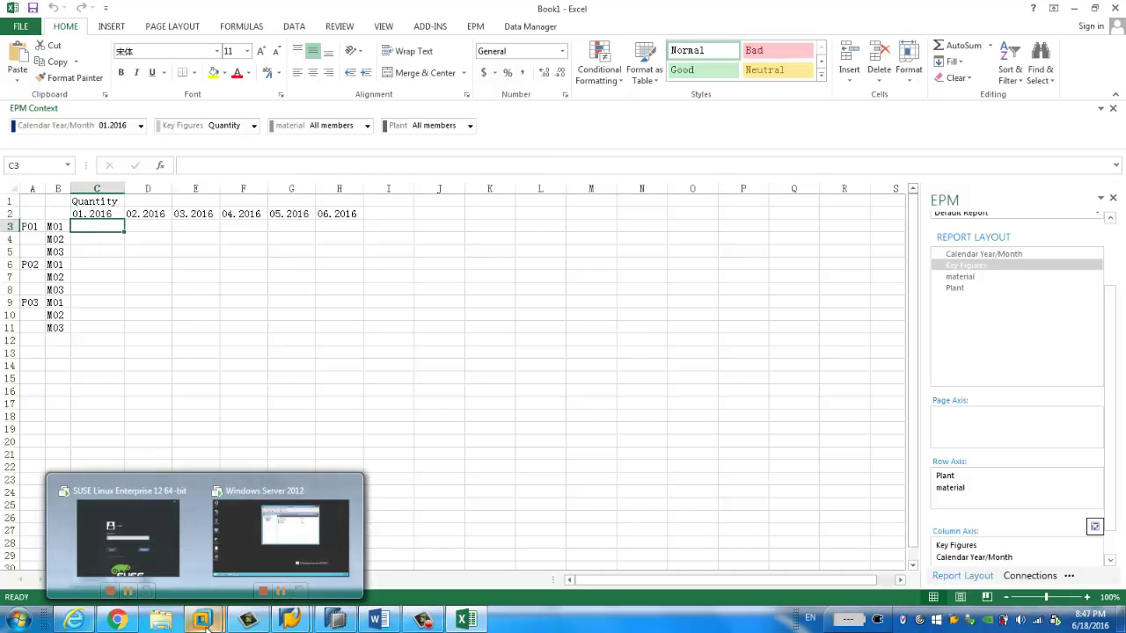
Step: Switch to SAP GUI, rerun the ZAD_O01 list output without filters to check its stored data, and return to Excel
left_click(330, 538)
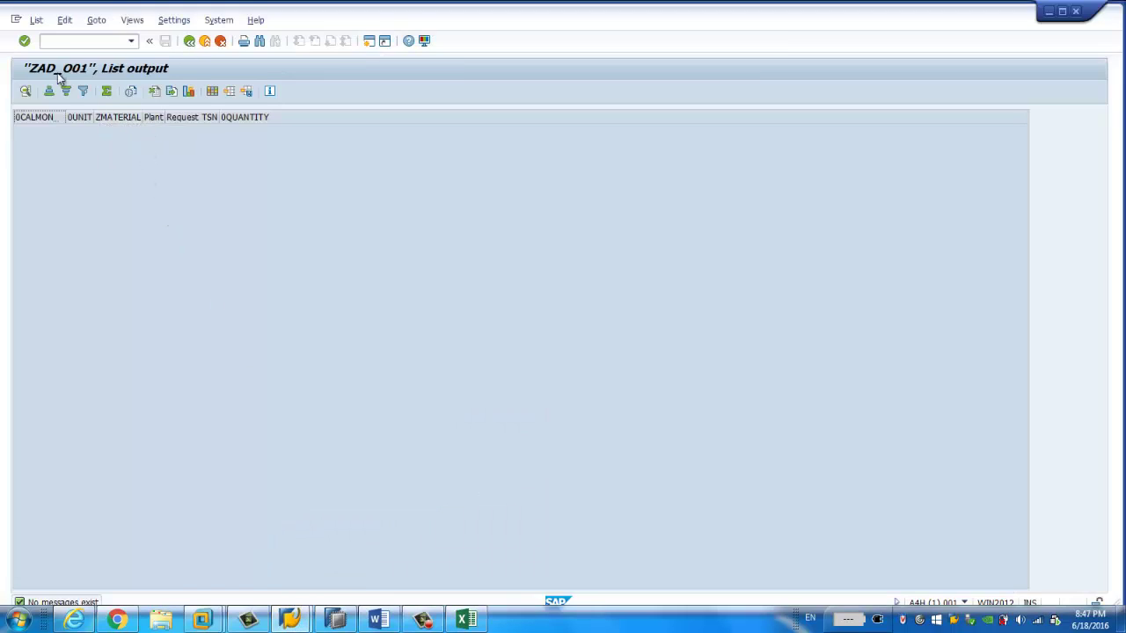
key("F3")
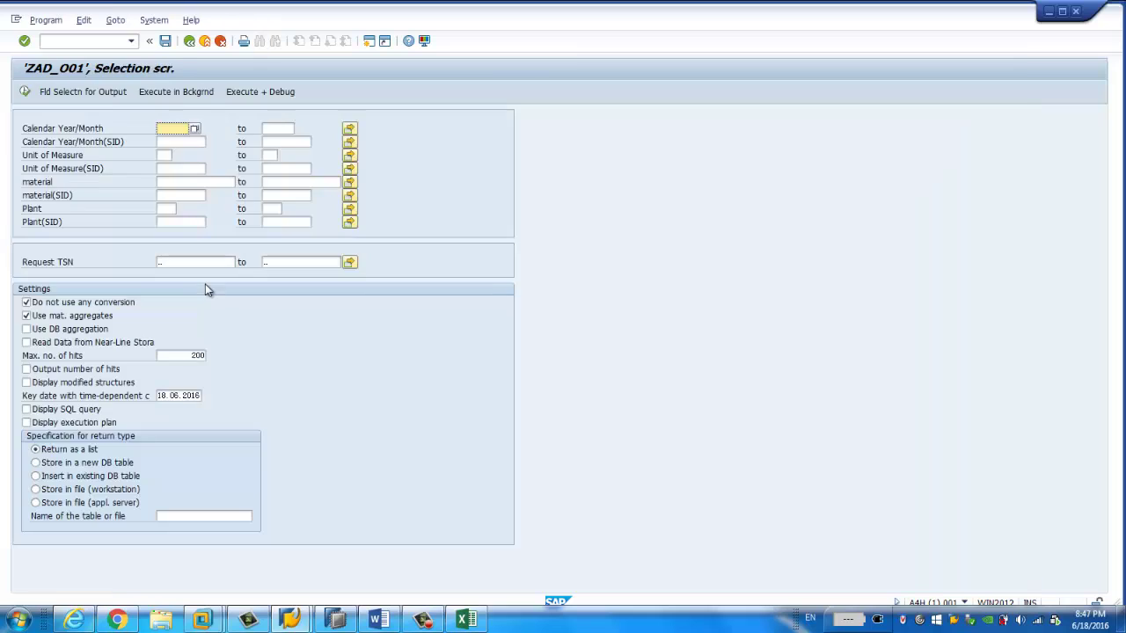
key("F8")
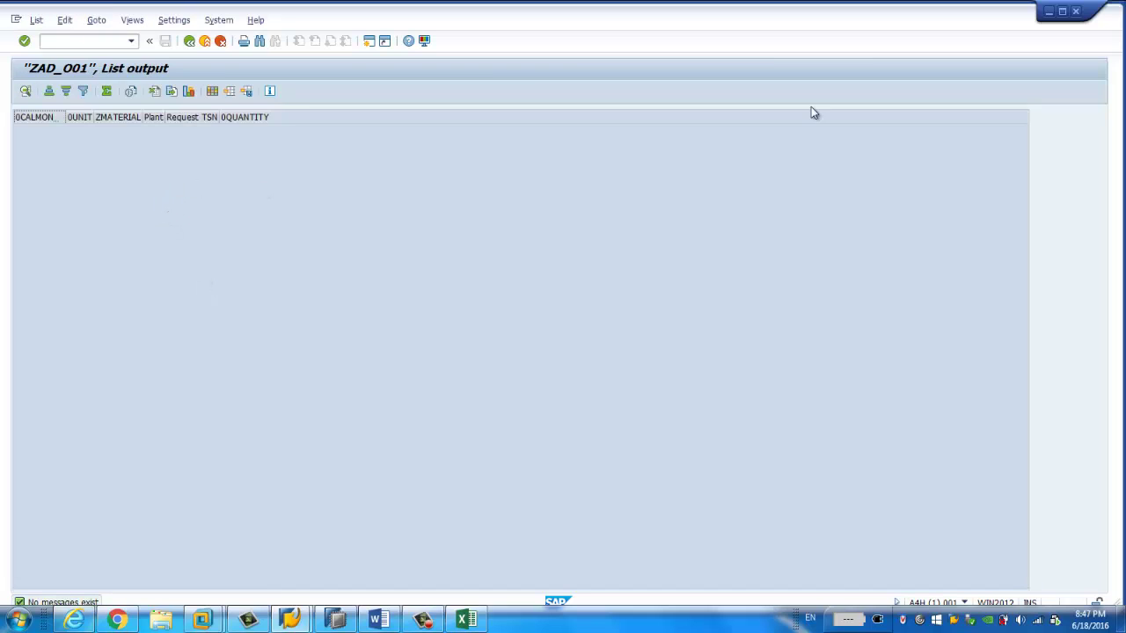
left_click(1047, 12)
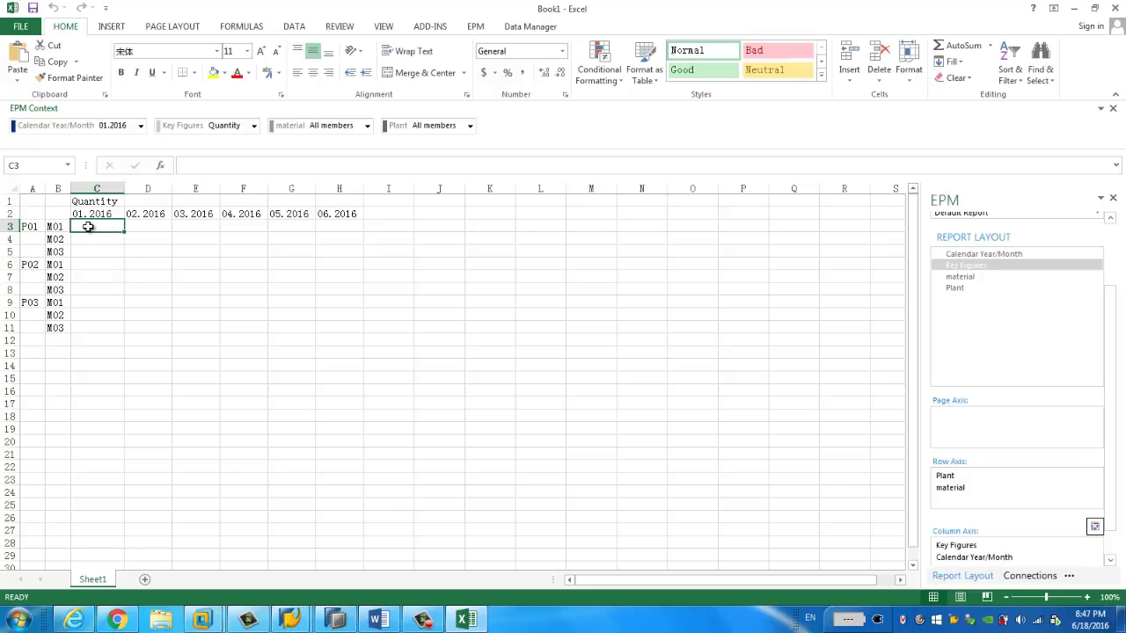
Step: Enter quantities for plant P01, material M01: 100 in 01.2016 and 200 in 02.2016
left_click(58, 231)
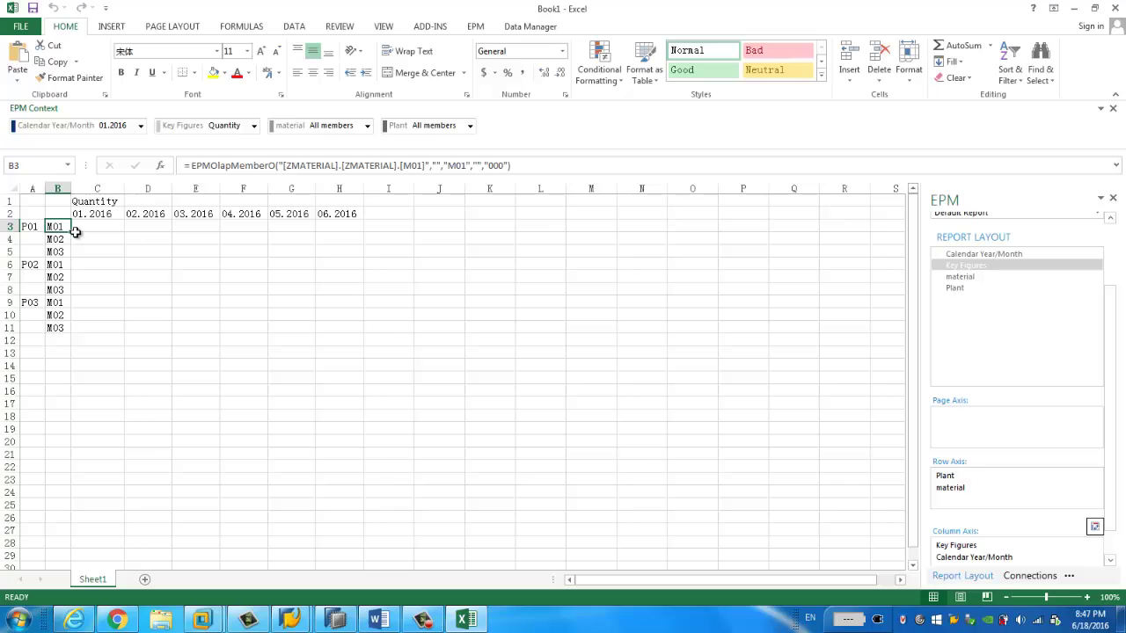
left_click(99, 224)
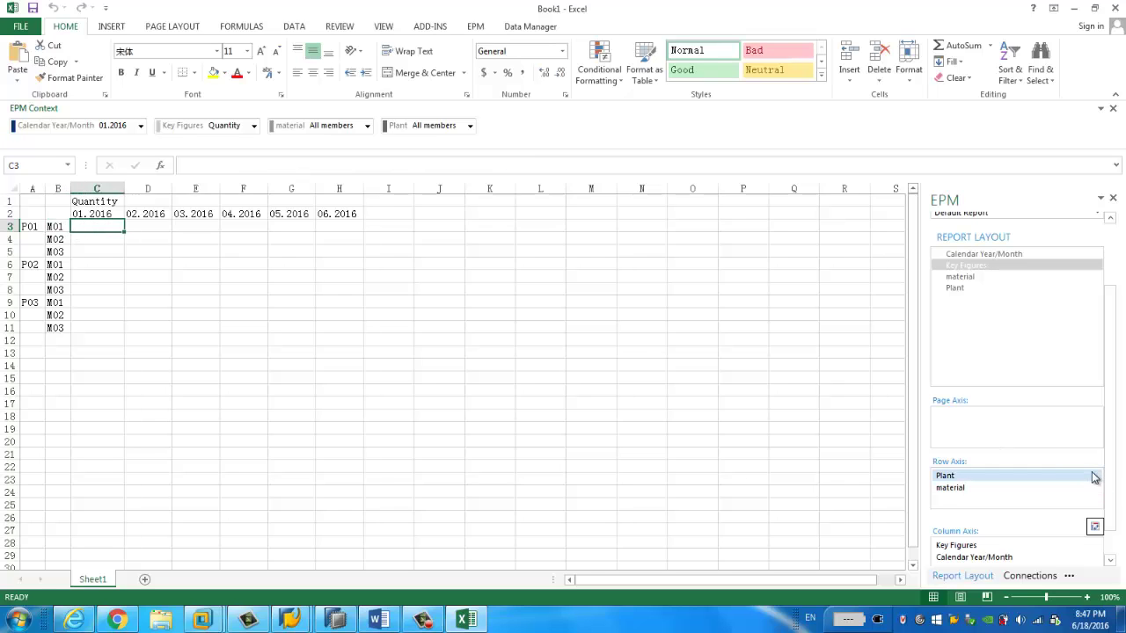
type("100")
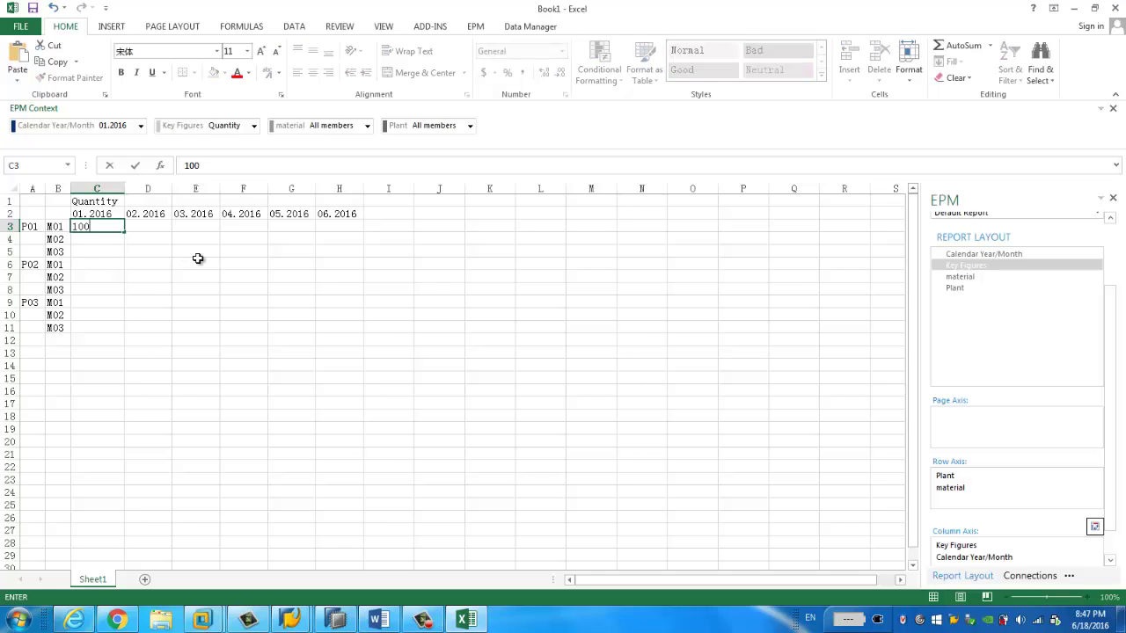
key("Return")
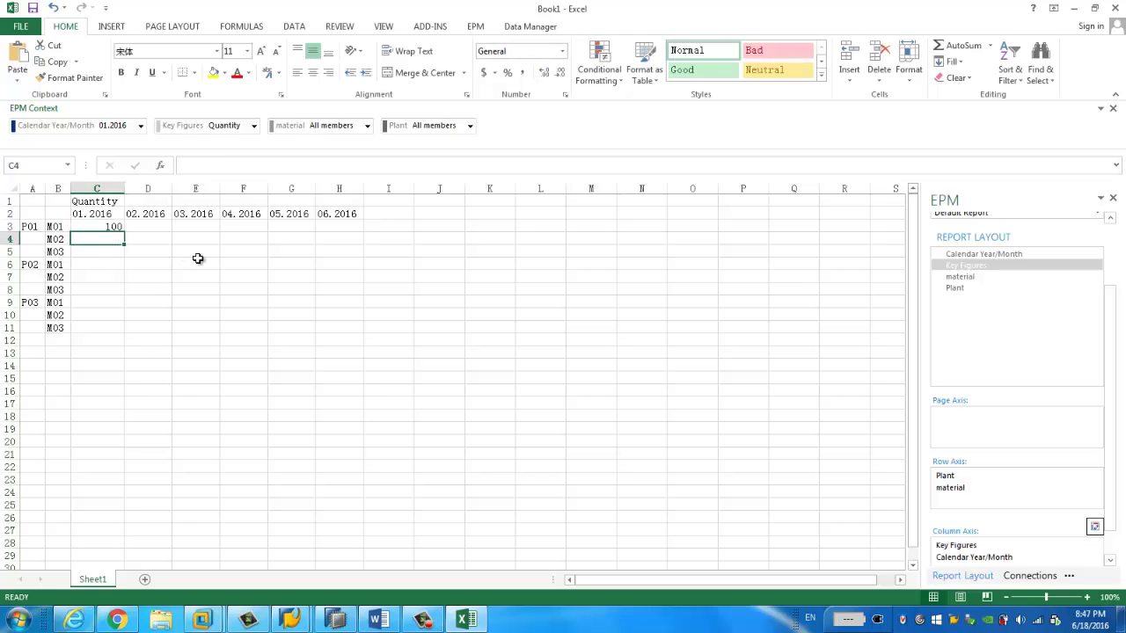
left_click(154, 225)
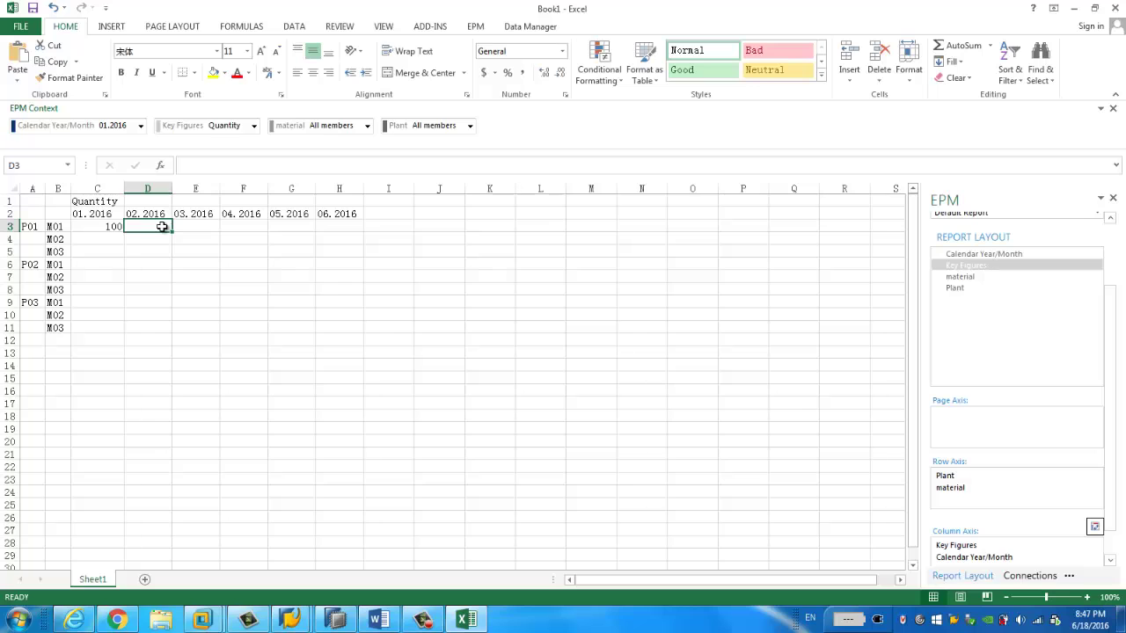
type("200")
key("Return")
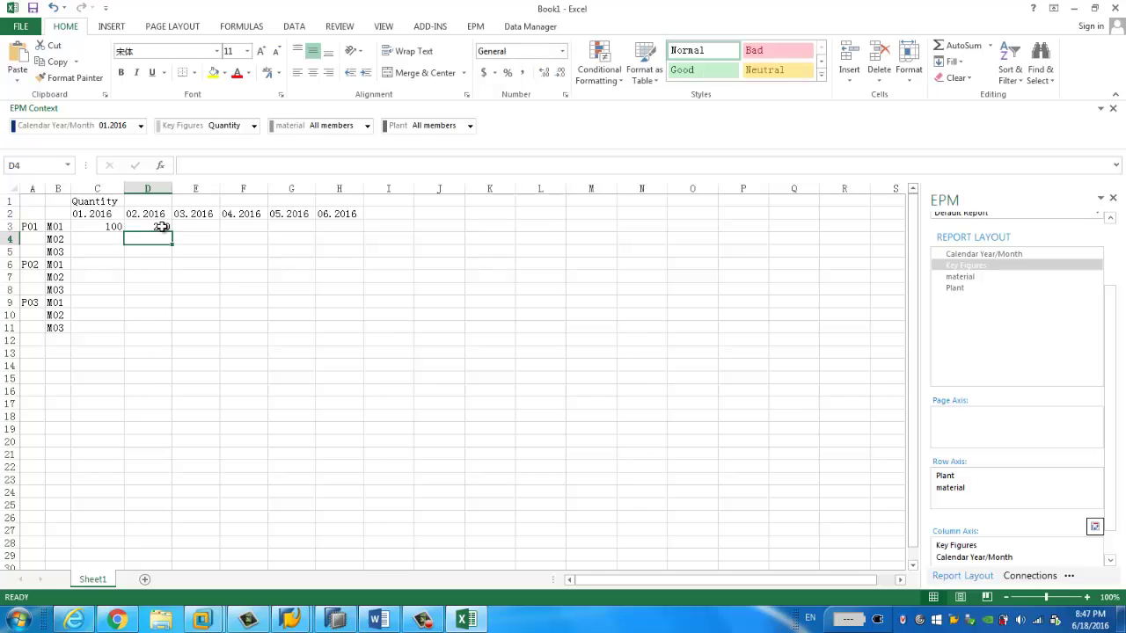
Step: Enter a quantity of 300 for plant P03, material M01 in 01.2016, and briefly view the Plant member selection
left_click(106, 309)
type("1")
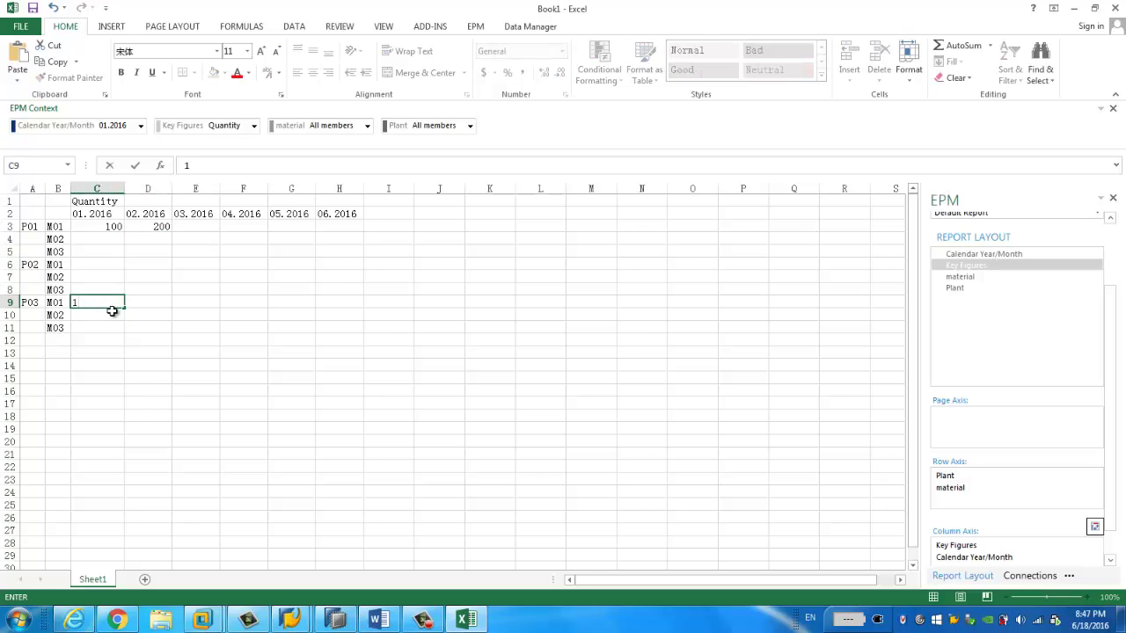
type("00")
key("Return")
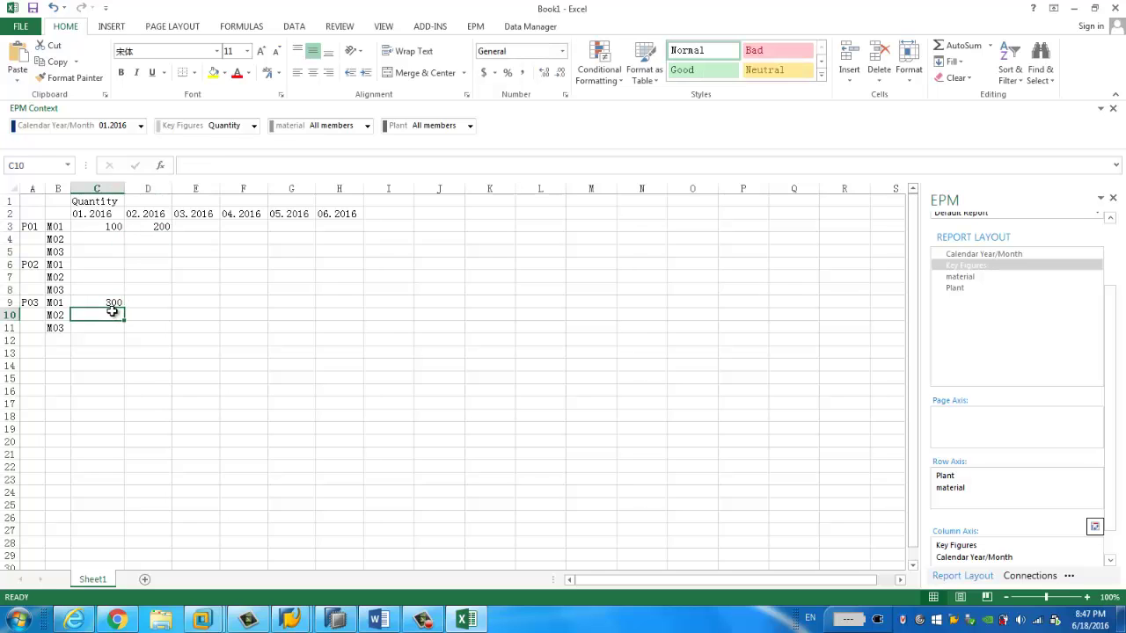
double_click(1084, 476)
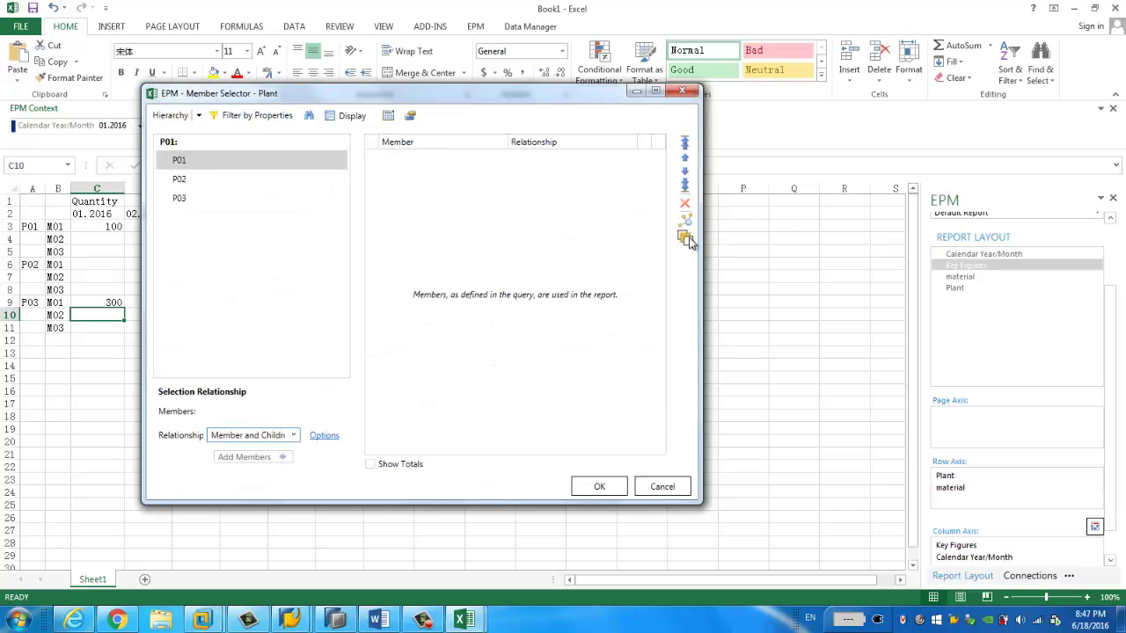
left_click(655, 490)
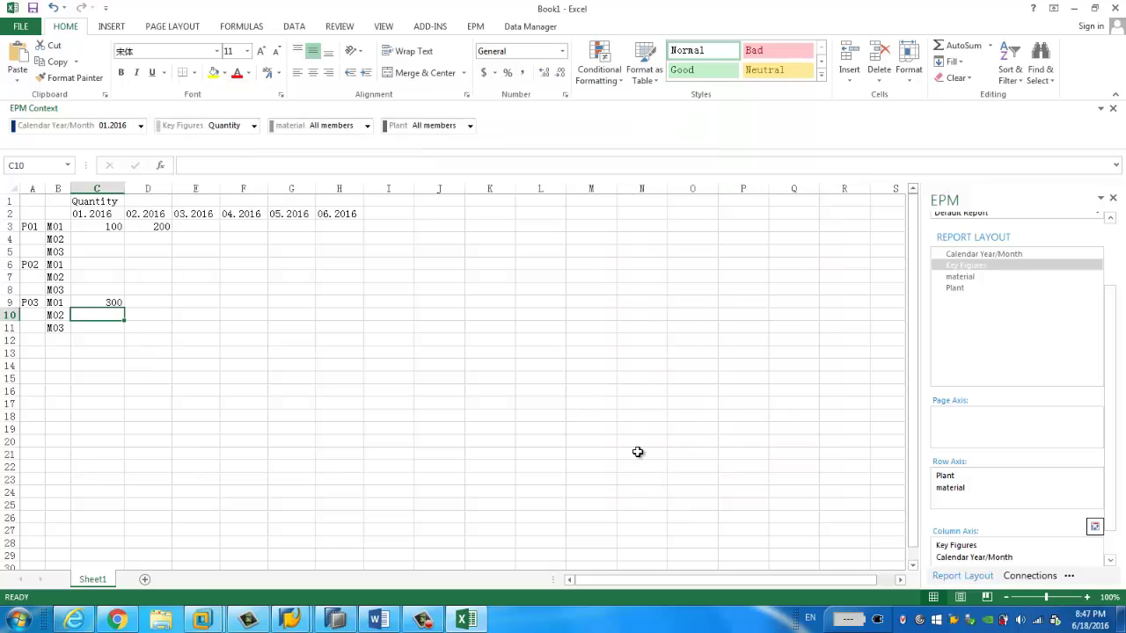
Step: Save the entered plan quantities to query ZAL_Q001, confirming the submission and closing the save log
left_click(278, 291)
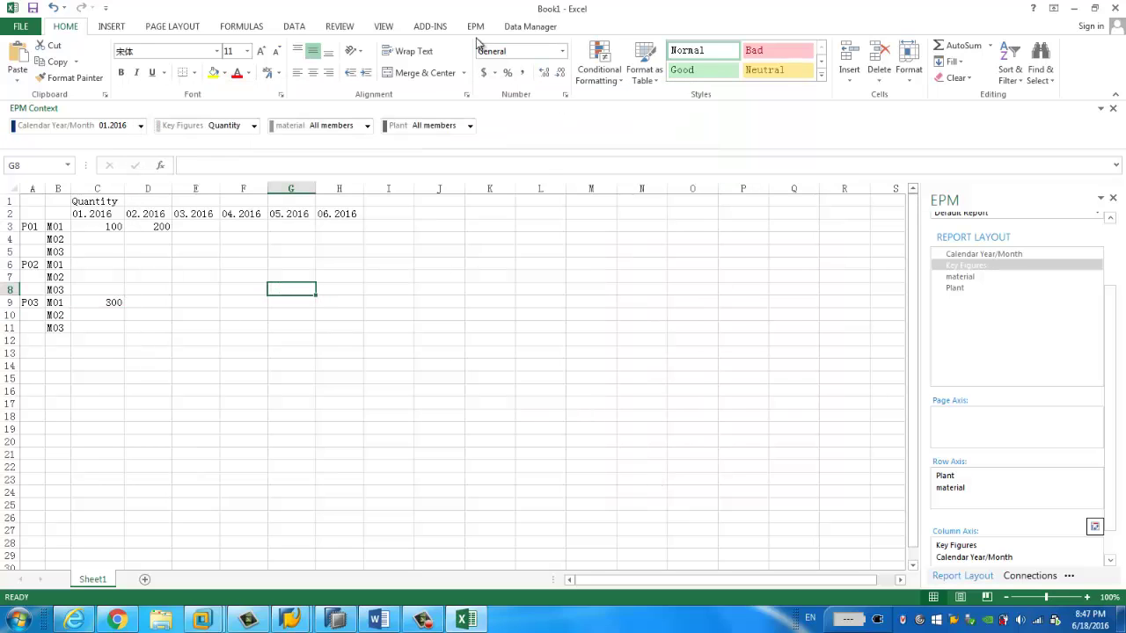
left_click(474, 27)
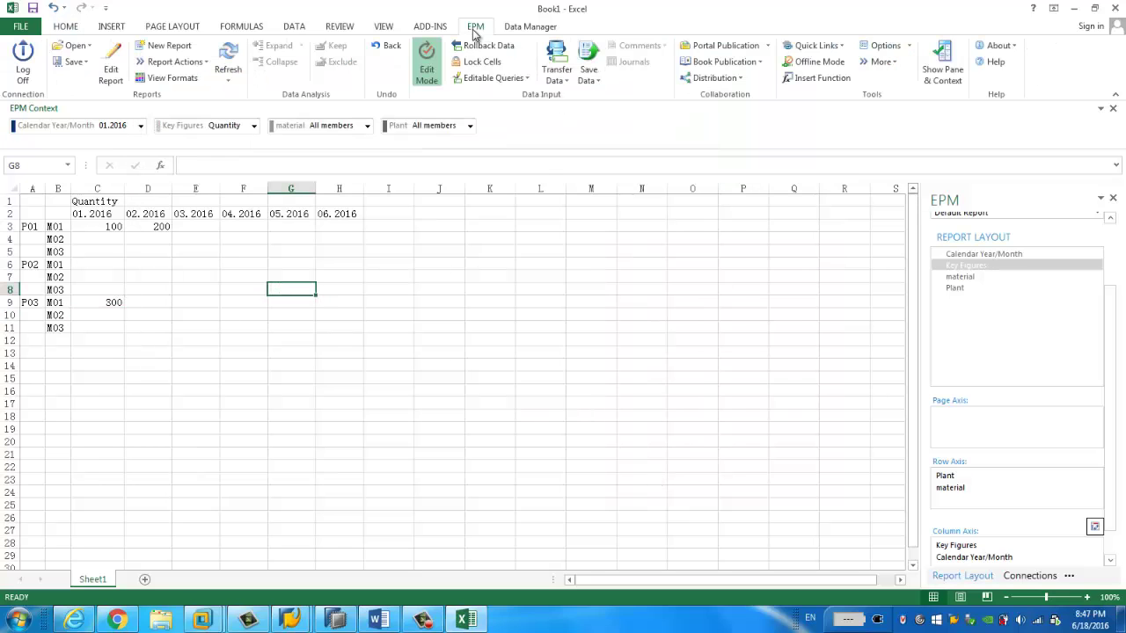
left_click(588, 63)
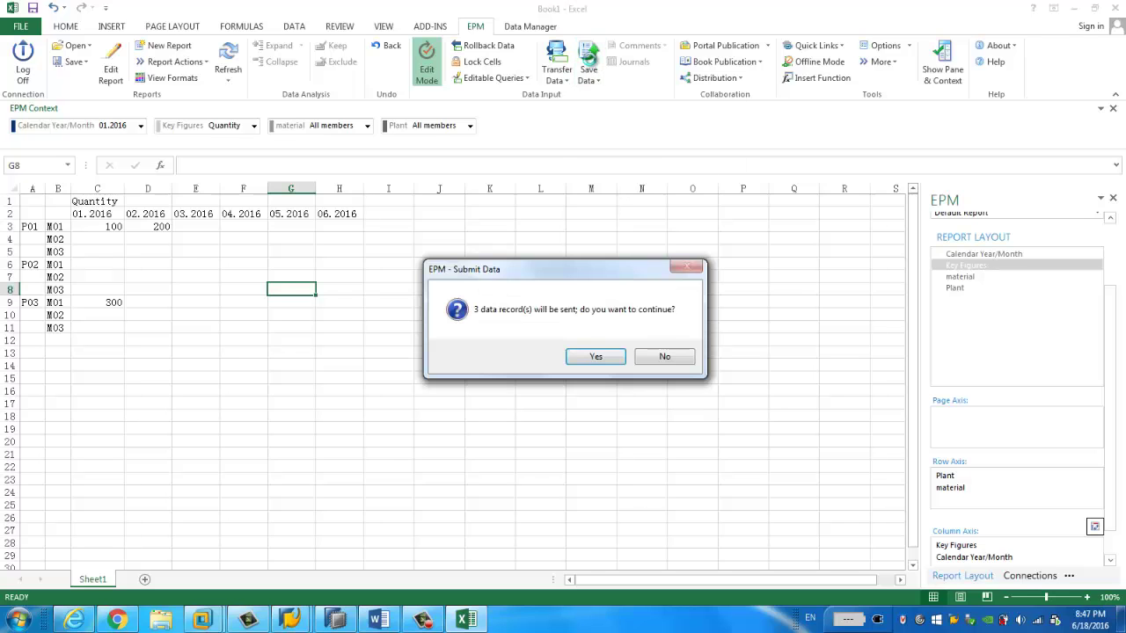
left_click(596, 358)
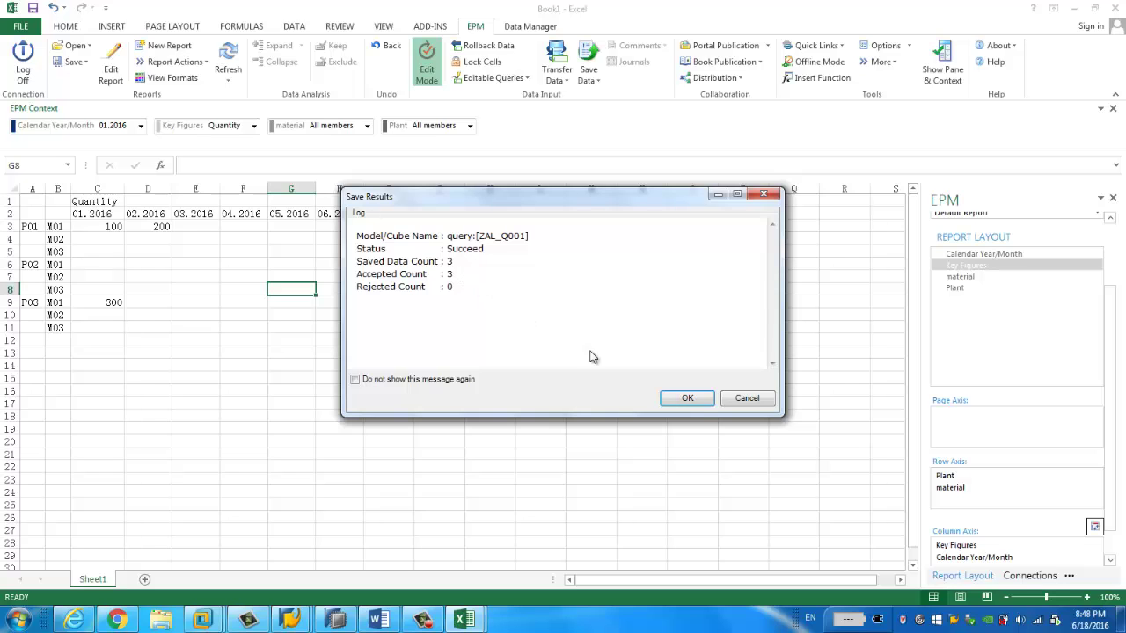
left_click(676, 397)
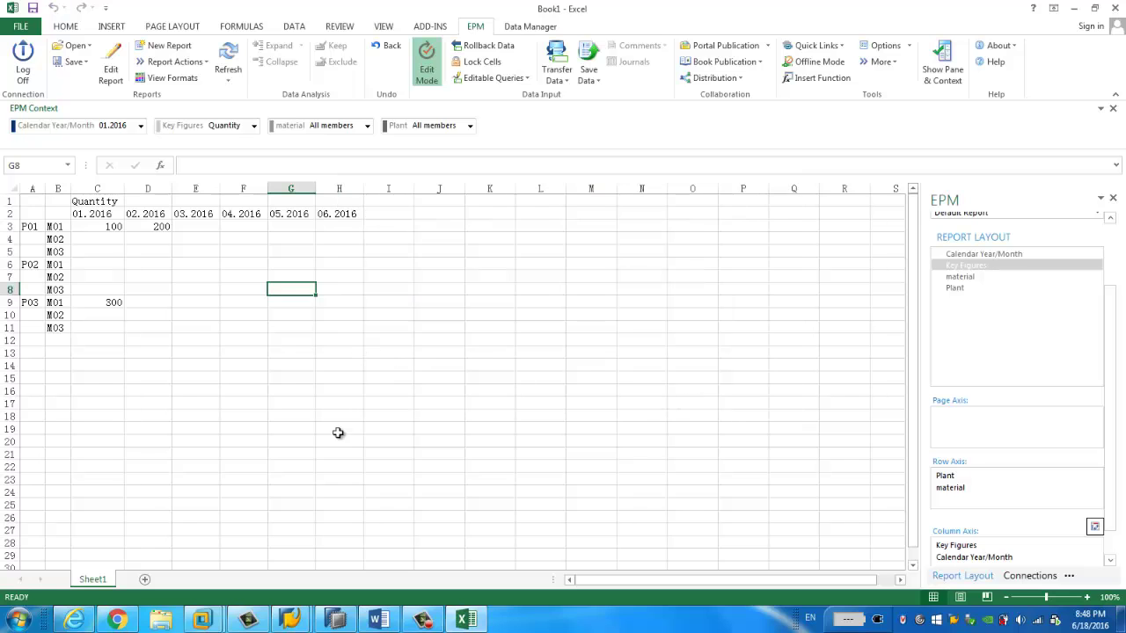
Step: Switch to SAP GUI, rerun the unfiltered ZAD_O01 list output to check the Quantity of each saved record, and return to Excel
left_click(290, 621)
left_click(347, 575)
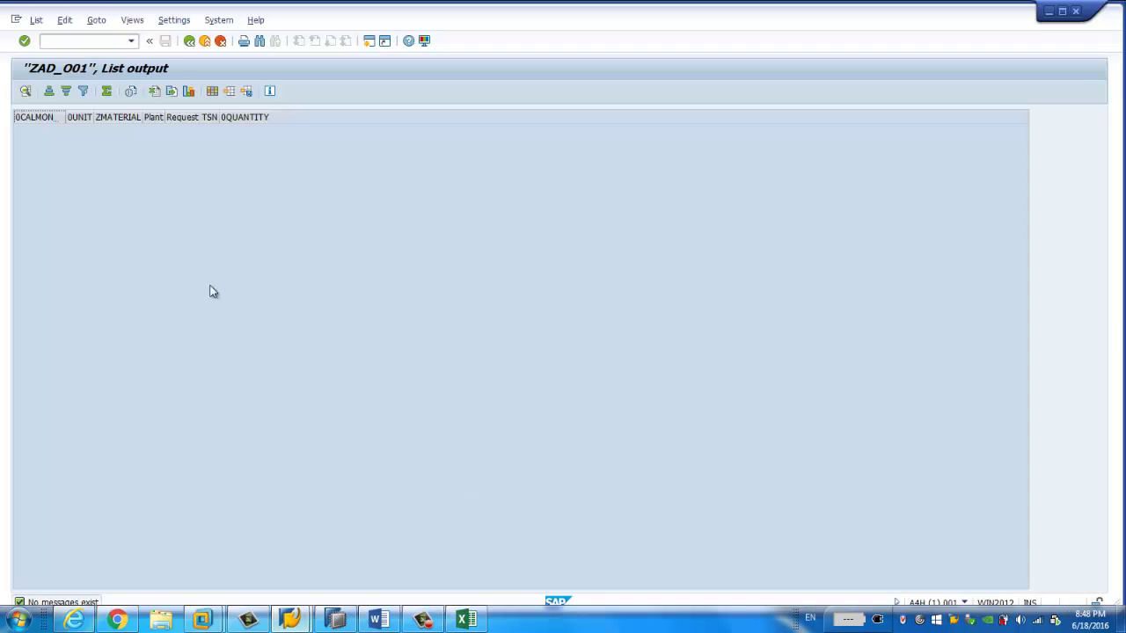
left_click(190, 42)
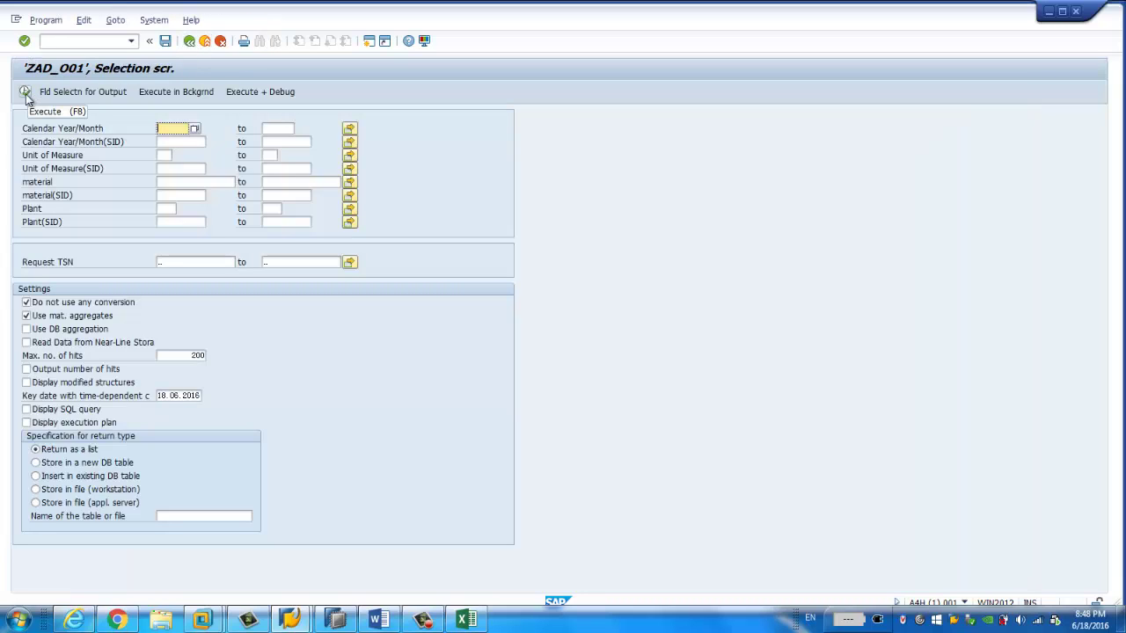
left_click(25, 93)
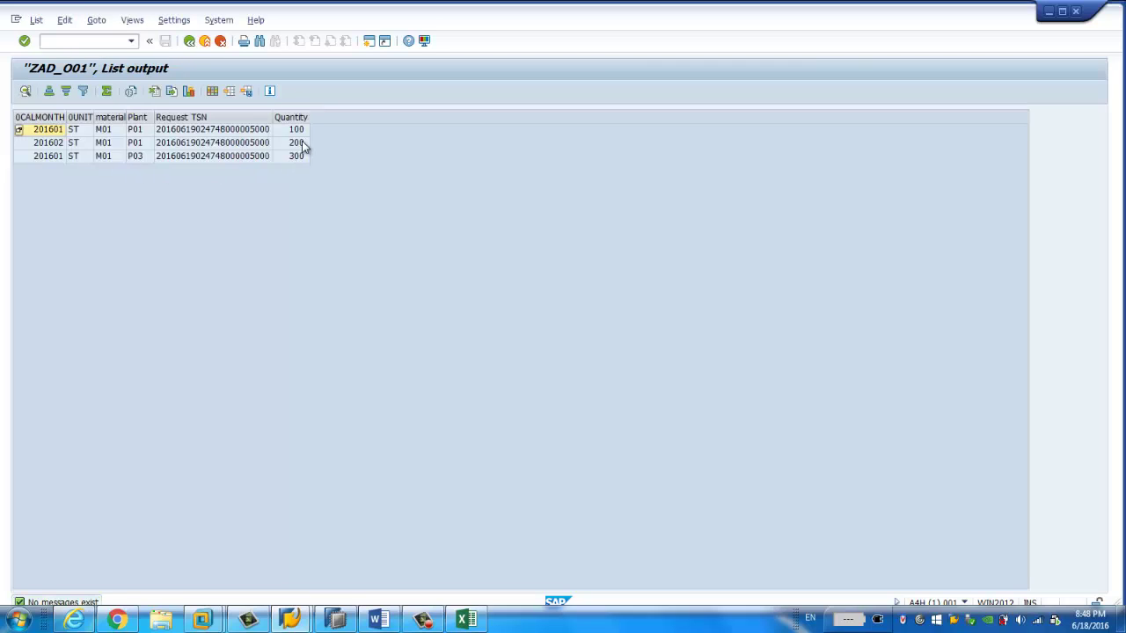
left_click(301, 131)
left_click(298, 143)
left_click(294, 157)
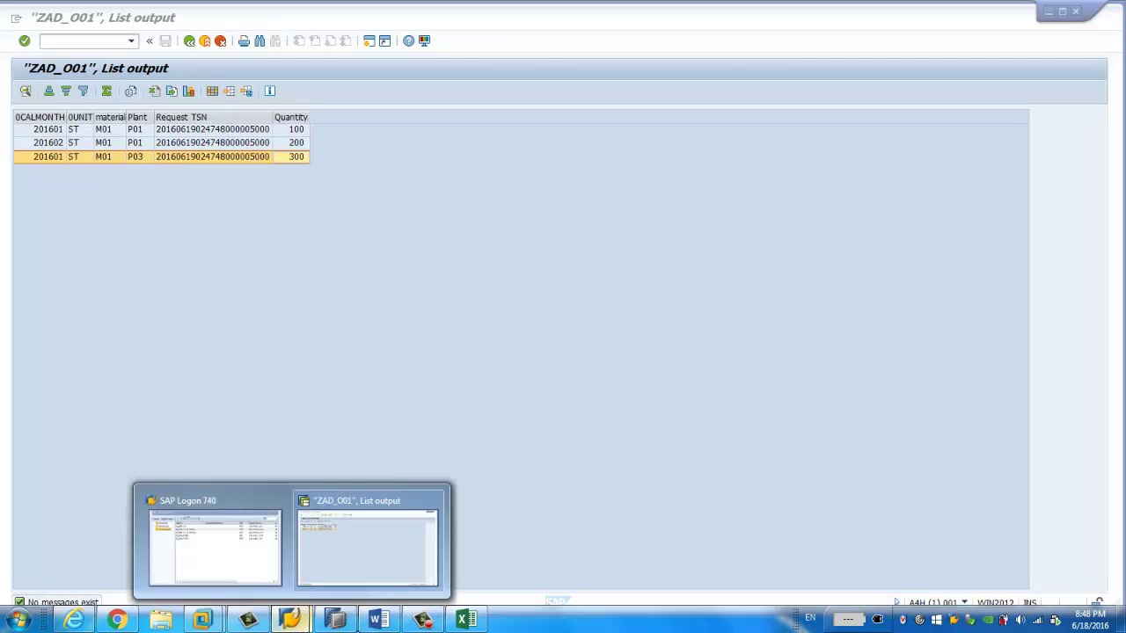
left_click(466, 621)
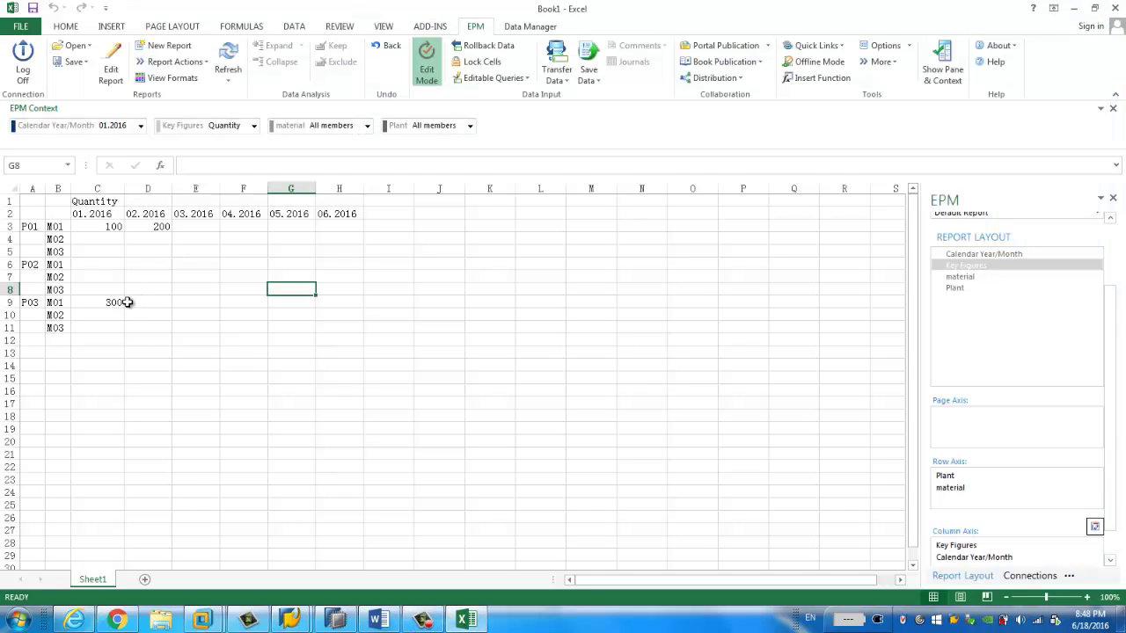
Step: Set the 01.2016 quantity for plant P01, material M01 to 50 and save the data to the query
left_click(117, 229)
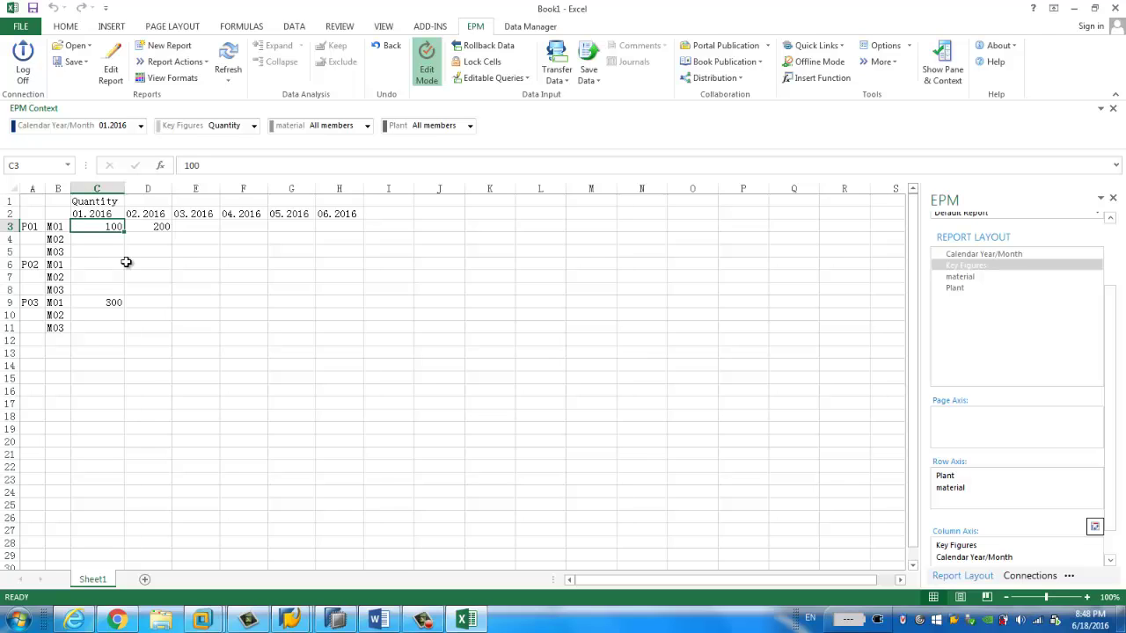
type("50")
key("Return")
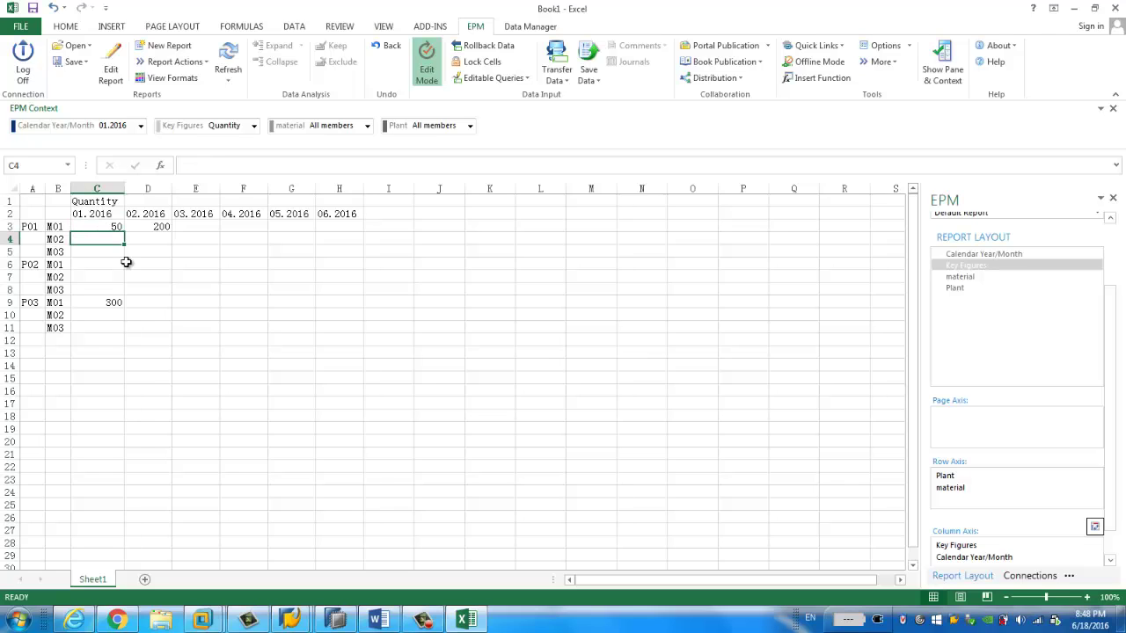
left_click(588, 55)
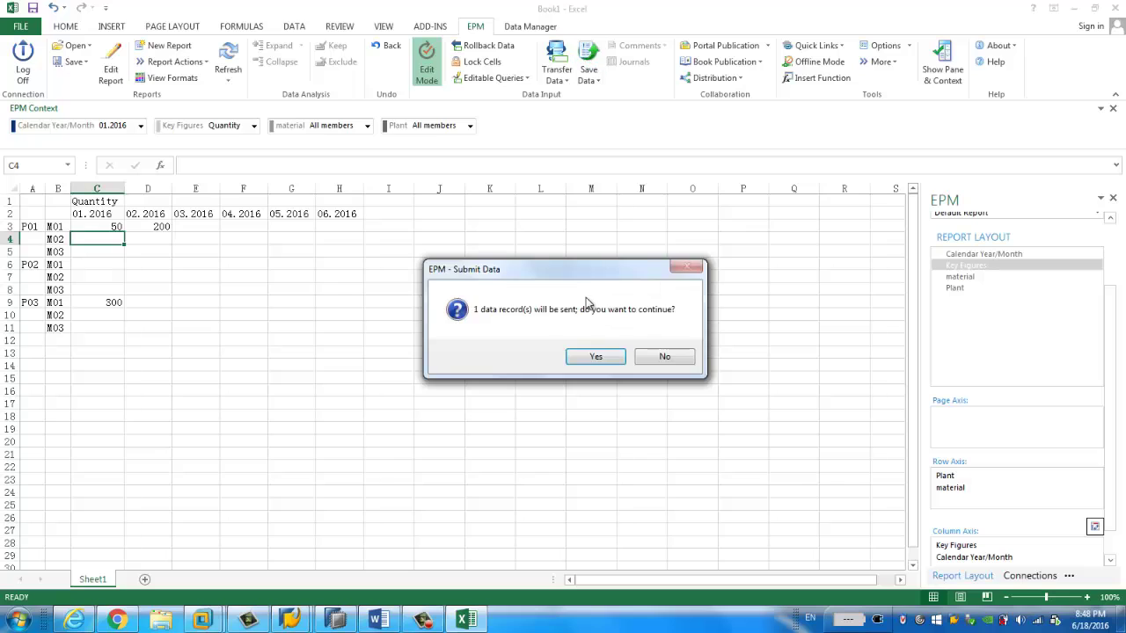
left_click(595, 359)
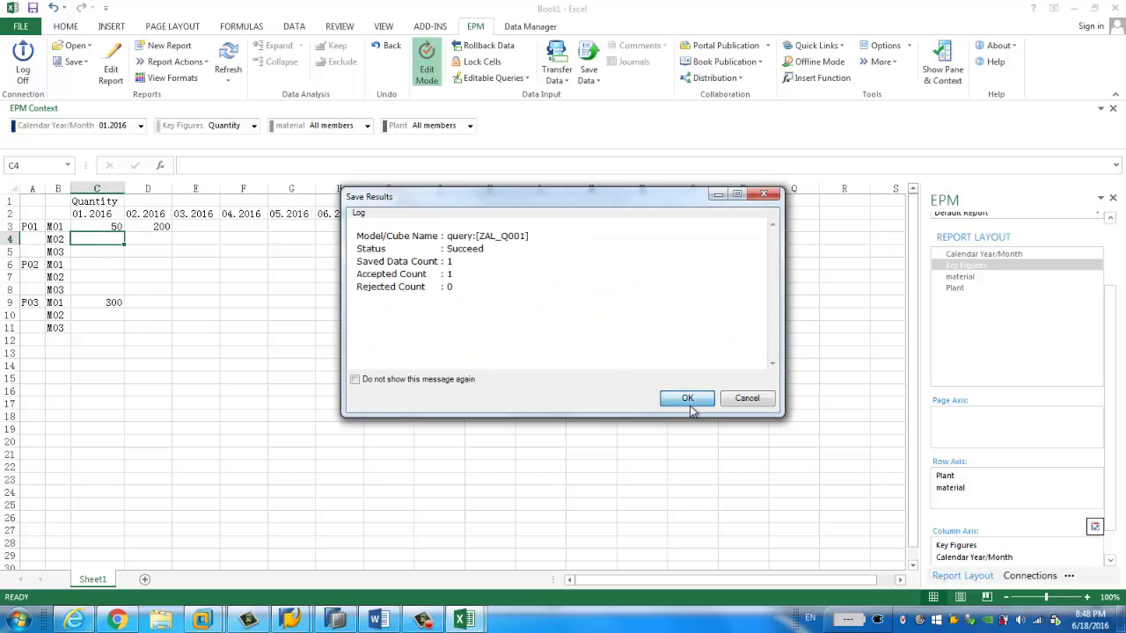
left_click(687, 398)
Step: Switch to SAP GUI, rerun the ZAD_O01 list, compare the original and new 201601 records for P01 and M01, and return to Excel
mouse_move(290, 621)
left_click(346, 565)
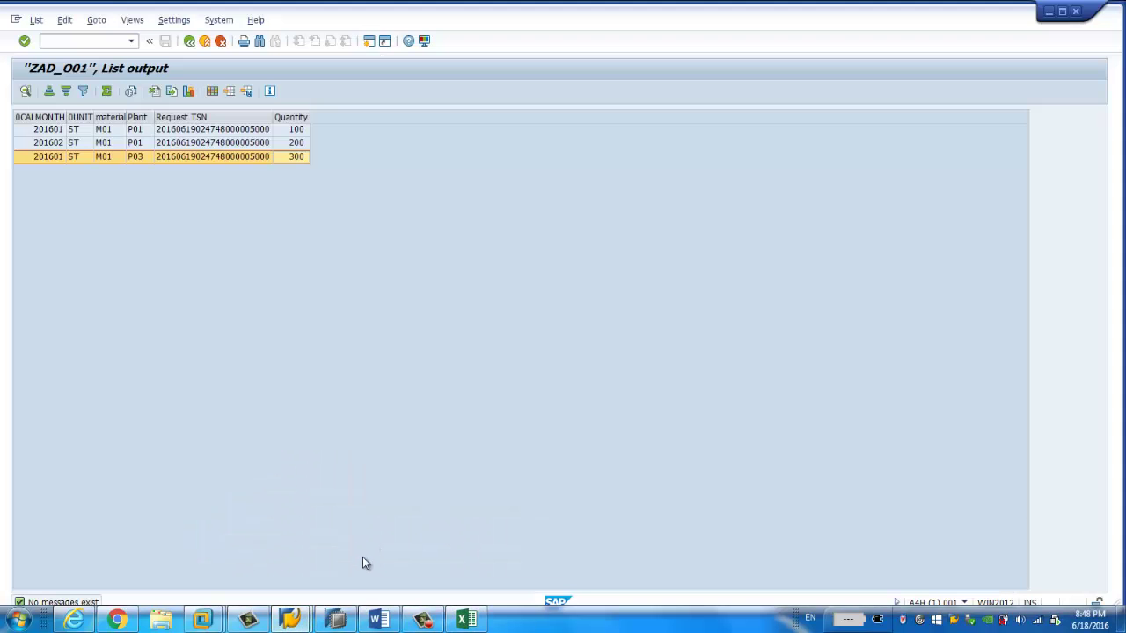
key("F3")
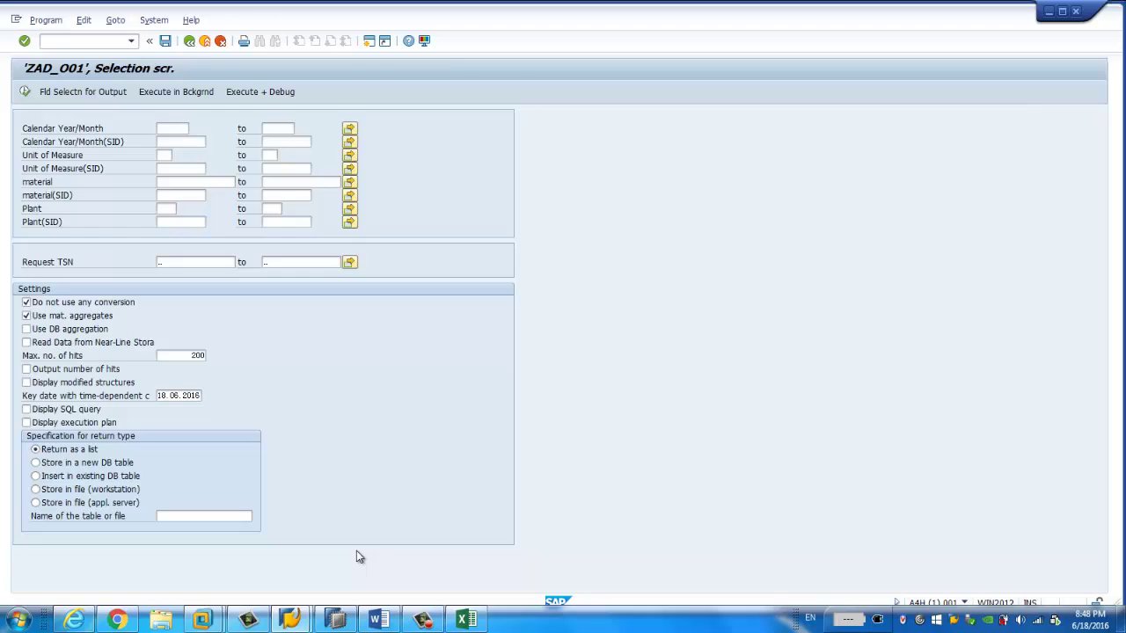
key("F8")
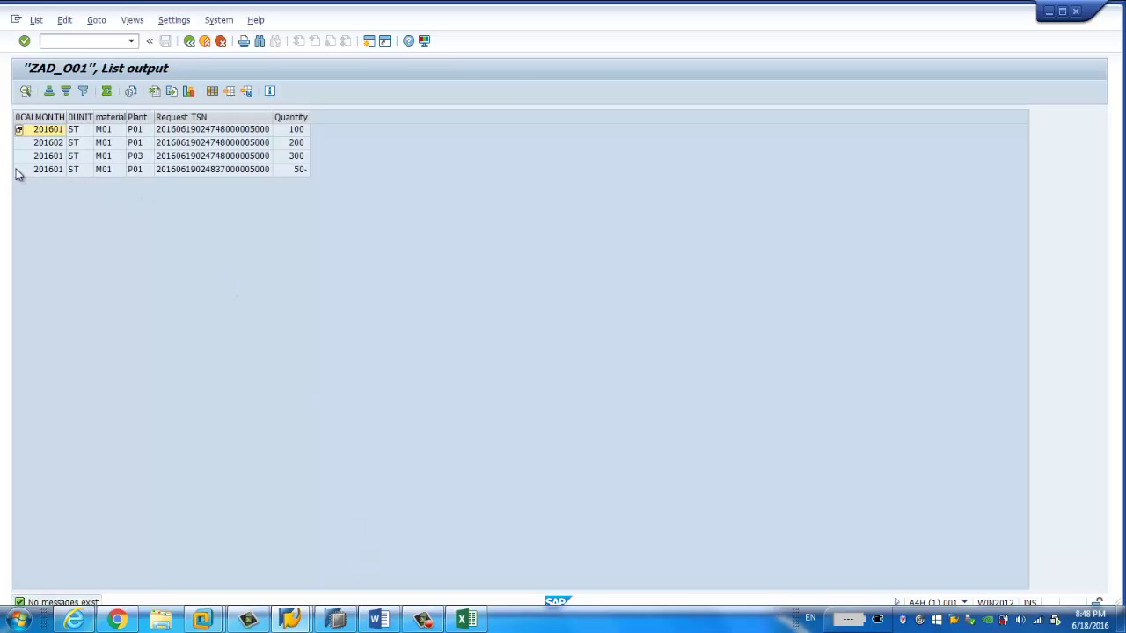
left_click(18, 172)
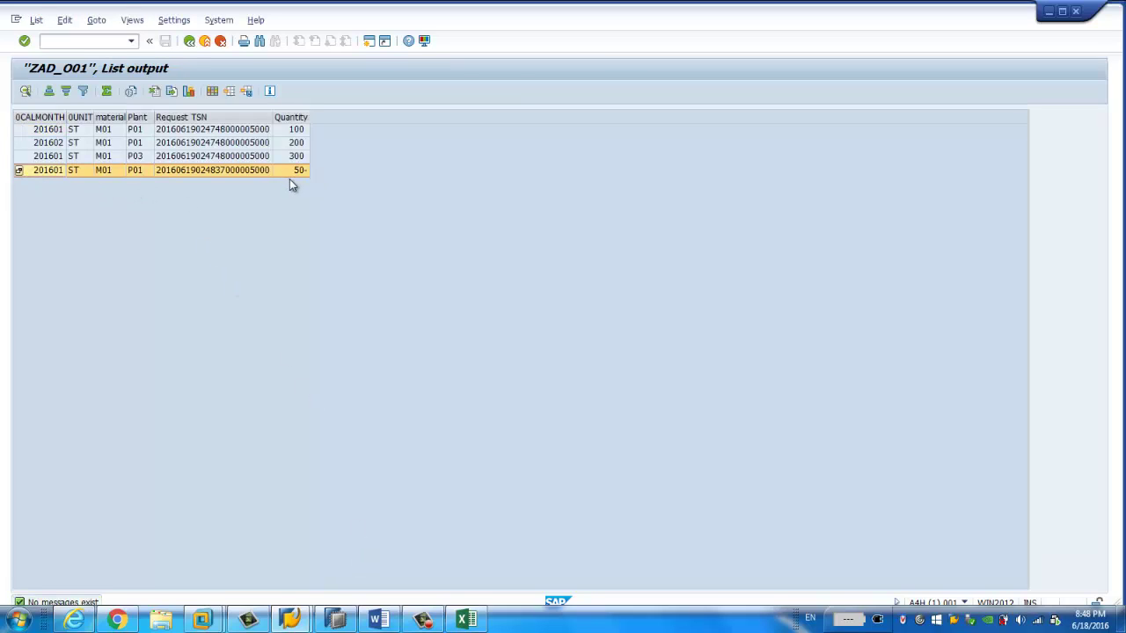
left_click(126, 133)
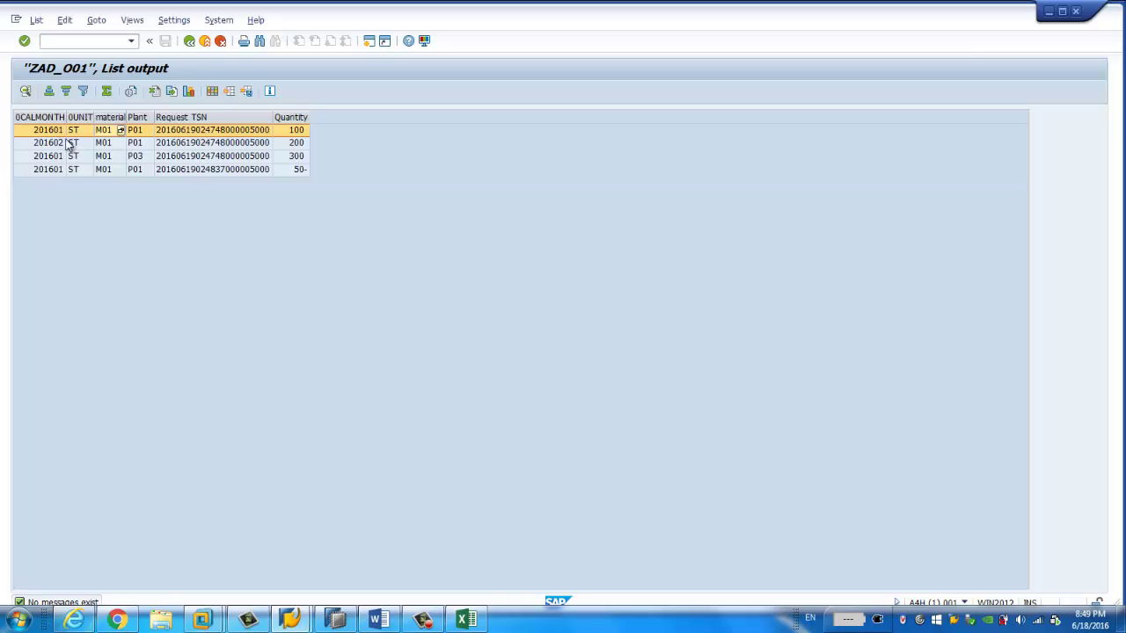
left_click(283, 172)
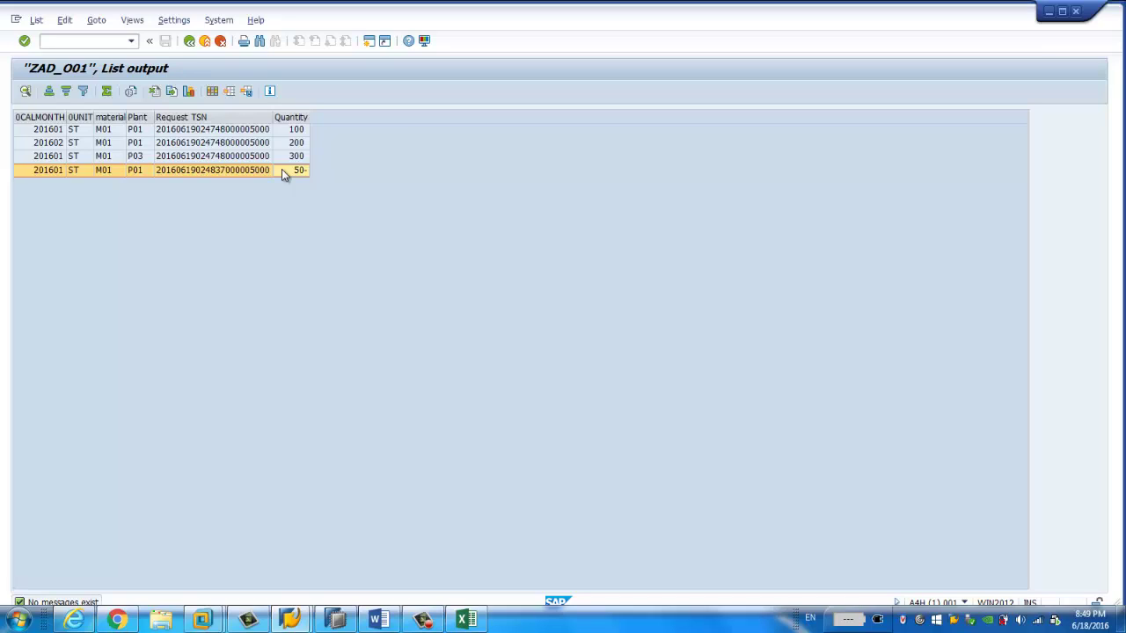
left_click(466, 620)
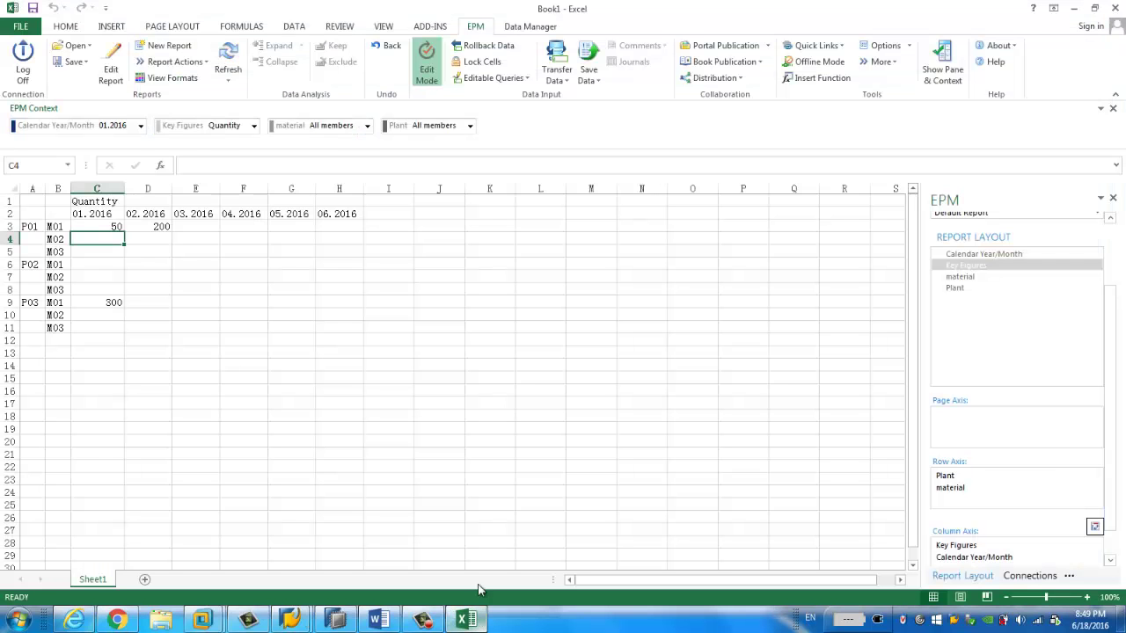